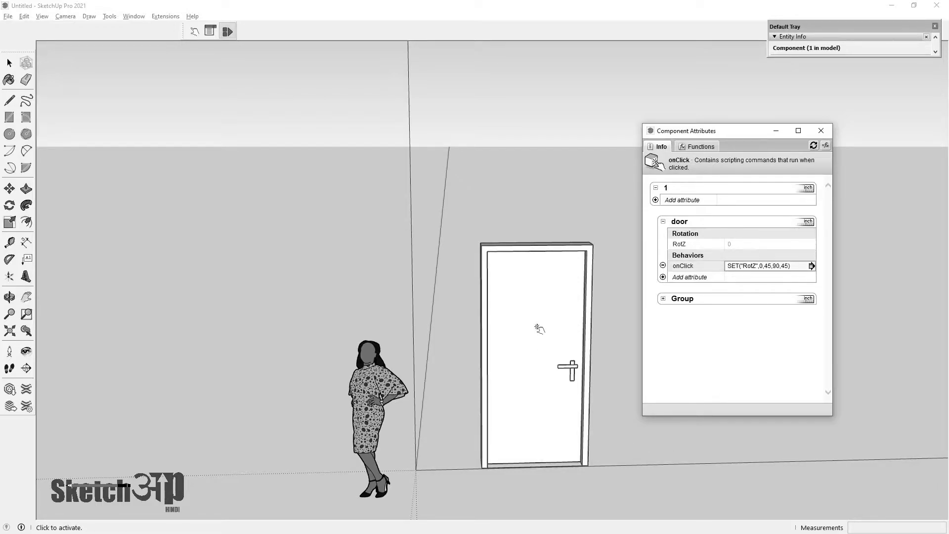
Cycle the demo door through its onClick rotation positions and inspect it from different angles
click(539, 325)
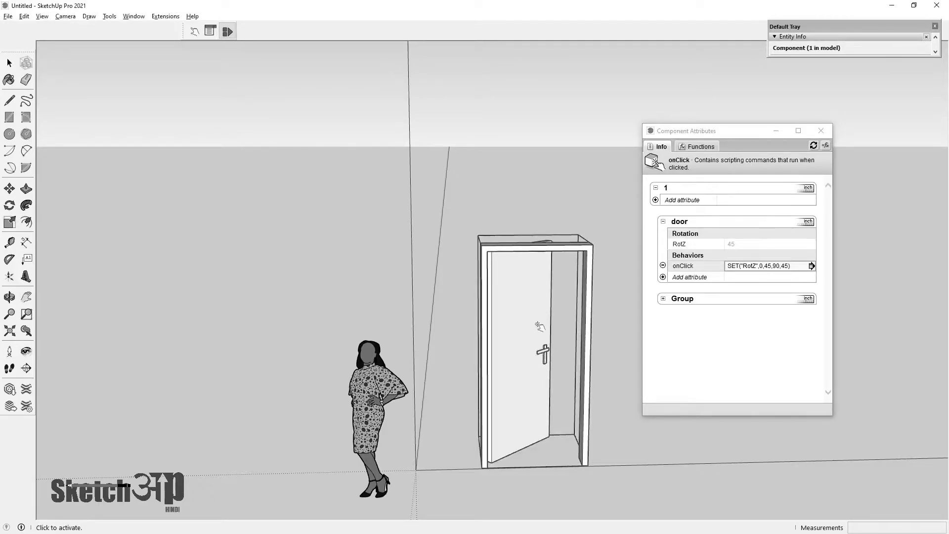
click(538, 326)
middle_drag(534, 327, 502, 314)
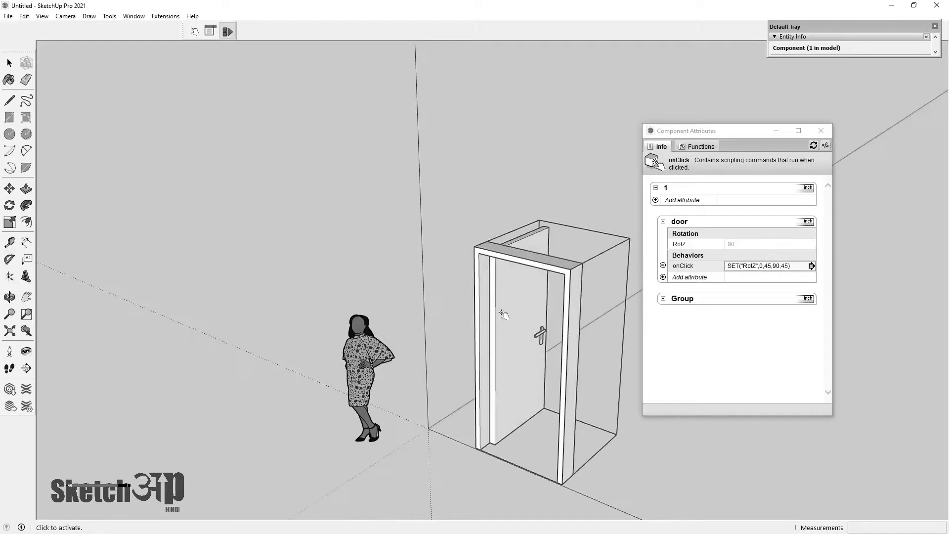
click(502, 314)
click(513, 325)
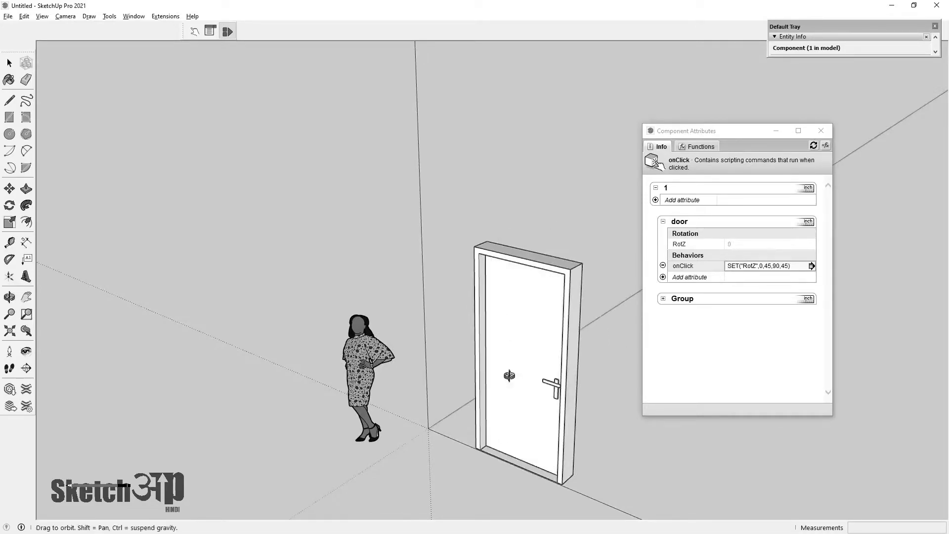
middle_drag(509, 376, 307, 250)
Clear the door selection and move the Component Attributes dialog out of the way
key(space)
click(185, 145)
middle_drag(401, 351, 517, 326)
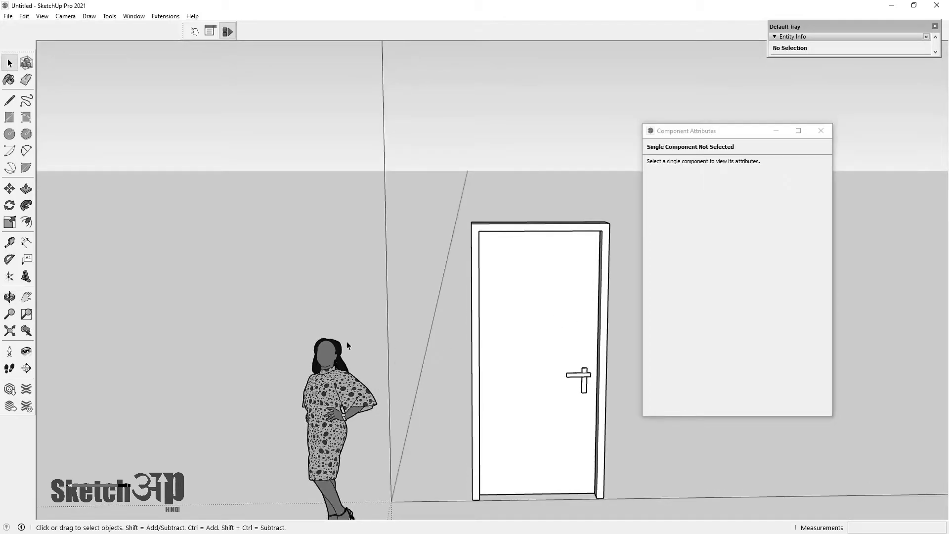
scroll(392, 344, down, 1)
drag(742, 136, 850, 78)
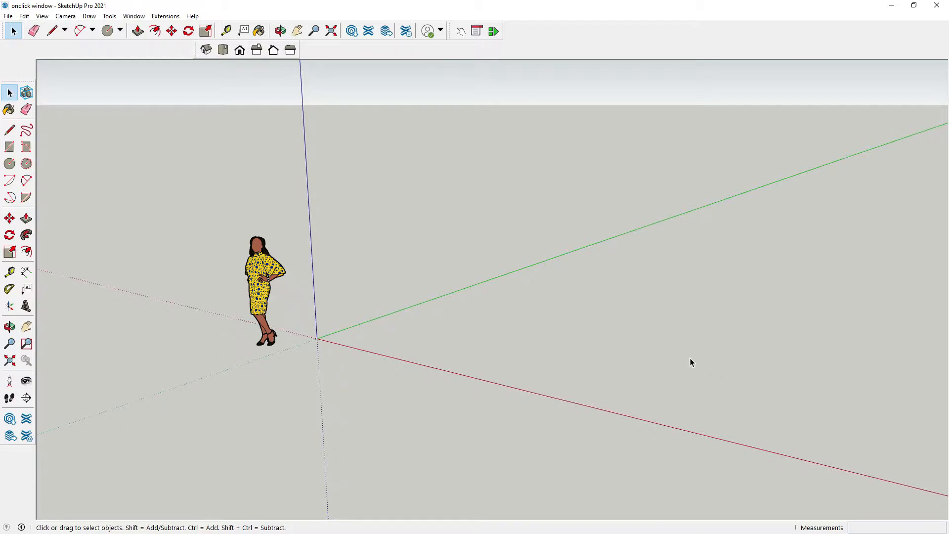
middle_drag(584, 384, 653, 371)
scroll(638, 345, up, 2)
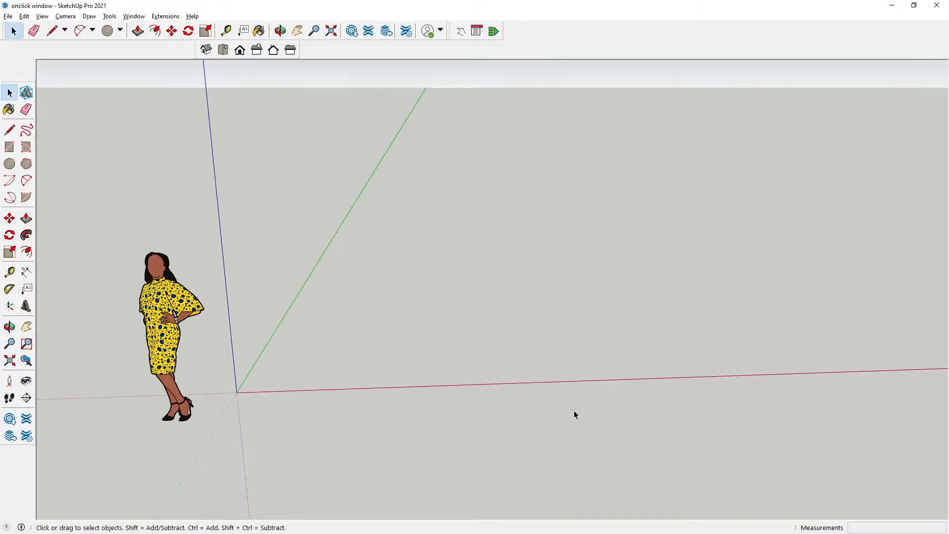
scroll(574, 413, down, 2)
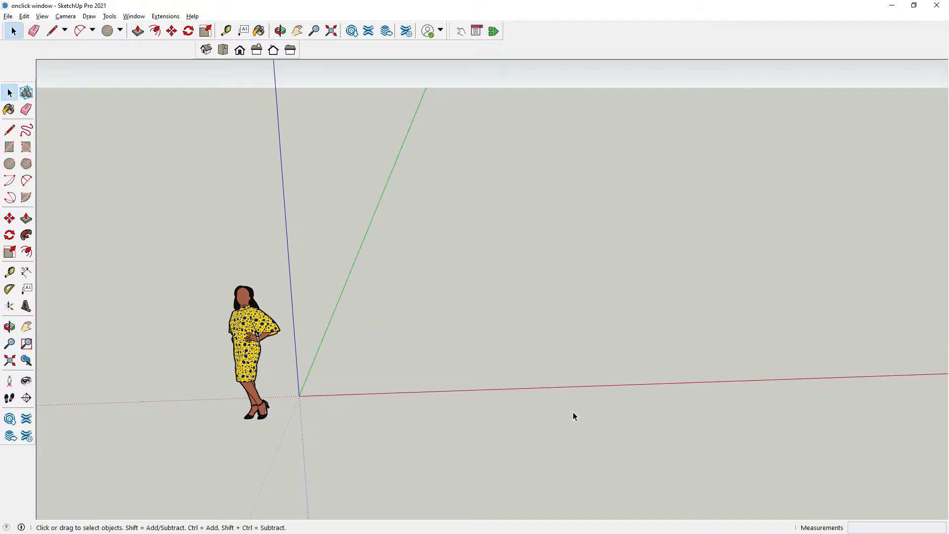
click(574, 413)
key(r)
click(376, 275)
text(8')
key(Return)
text(5')
key(Return)
middle_drag(507, 419, 428, 315)
scroll(431, 325, up, 3)
key(ctrl+z)
Draw a vertical 8' by 5' rectangle as the outline of the window
shift+middle_drag(365, 315, 588, 353)
mouse_move(588, 353)
middle_down()
mouse_move(583, 343)
mouse_move(566, 374)
mouse_move(561, 365)
middle_up()
click(409, 176)
text(8',5')
key(Return)
Offset the window rectangle's edges inward by 3" and delete the inner face
middle_drag(657, 119, 595, 171)
click(26, 251)
click(385, 140)
text(3)
key(Return)
click(10, 92)
click(375, 247)
key(Delete)
Push/Pull the window frame face to a depth of 9"
click(26, 218)
click(316, 367)
text(9)
key(Return)
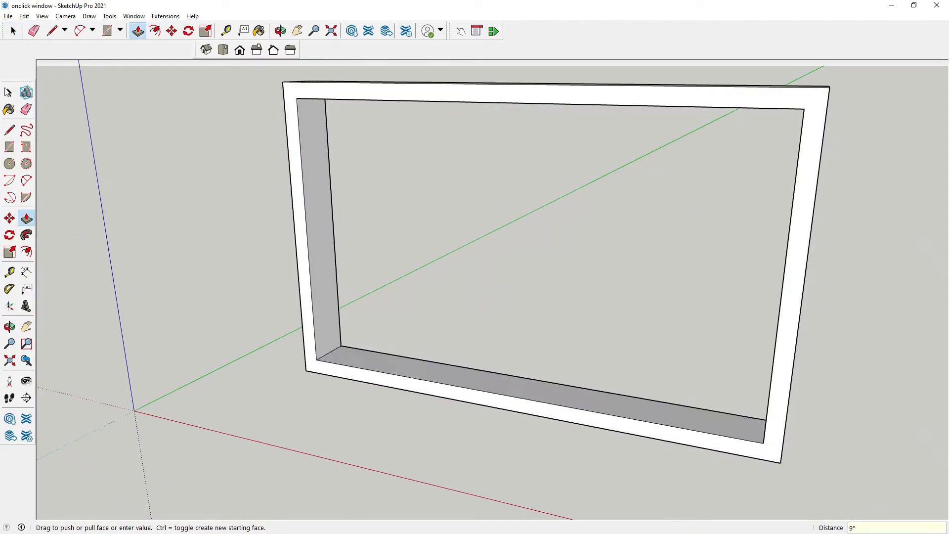
Select the entire window frame and make it a group
click(9, 93)
drag(192, 119, 624, 395)
right_click(577, 336)
click(612, 424)
click(611, 381)
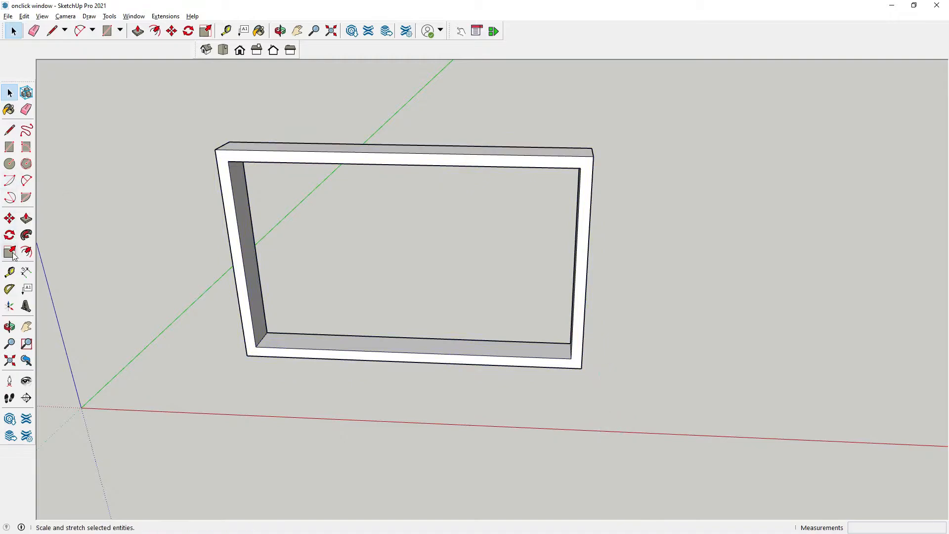
Draw a rectangle over the left half of the frame's opening and move it 3" along the frame's depth
click(11, 253)
click(8, 149)
click(256, 347)
click(403, 165)
click(9, 218)
middle_drag(346, 262, 401, 277)
click(405, 281)
text(3)
key(Return)
Make the left-half sash rectangle a group
click(11, 91)
right_click(322, 235)
click(357, 325)
Inside the sash group, offset the rectangle's edges inward by 3" and delete the inner face
click(9, 92)
double_click(277, 233)
click(26, 252)
click(229, 212)
text(3)
key(Return)
click(9, 93)
double_click(304, 253)
key(Delete)
Push/Pull the sash border to a thickness of 3"
middle_drag(304, 253, 206, 266)
click(26, 218)
click(446, 343)
click(461, 340)
text(3)
key(Return)
Paint the whole sash border with the white Color M00 from the Colors collection
middle_drag(368, 323, 413, 353)
click(10, 93)
triple_click(363, 97)
click(8, 109)
click(920, 140)
click(838, 198)
scroll(845, 200, down, 3)
click(823, 173)
click(443, 203)
key(space)
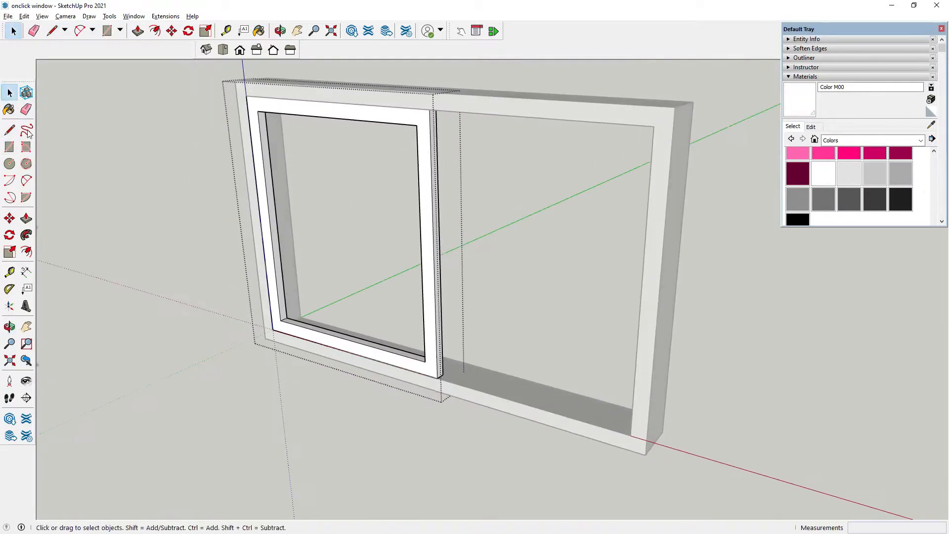
Draw the handle path at the sash's right stile with a short edge and a longer vertical line
click(10, 130)
scroll(428, 232, up, 3)
click(431, 215)
scroll(421, 219, up, 2)
click(420, 218)
click(423, 321)
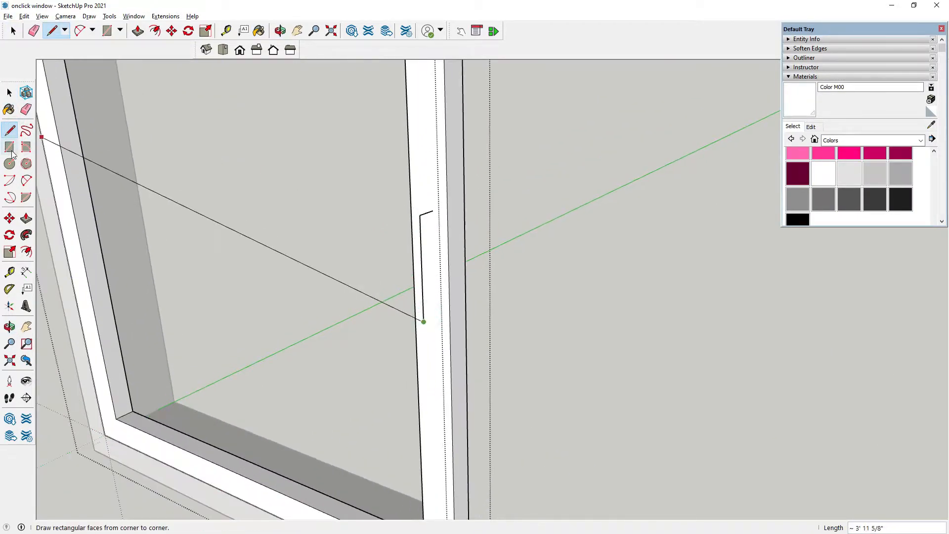
Round the upper corner of the handle path with an arc
click(9, 164)
scroll(457, 210, up, 4)
click(26, 181)
click(389, 212)
double_click(376, 247)
key(space)
Draw a small circle at the upper end of the handle path as its profile
middle_drag(395, 254, 407, 289)
click(10, 163)
scroll(405, 205, up, 2)
click(403, 215)
click(421, 220)
Sweep the circle along the rounded handle path with Follow Me to form the sash handle
click(9, 109)
click(10, 92)
scroll(188, 206, down, 3)
click(311, 214)
click(26, 234)
key(space)
scroll(311, 205, up, 3)
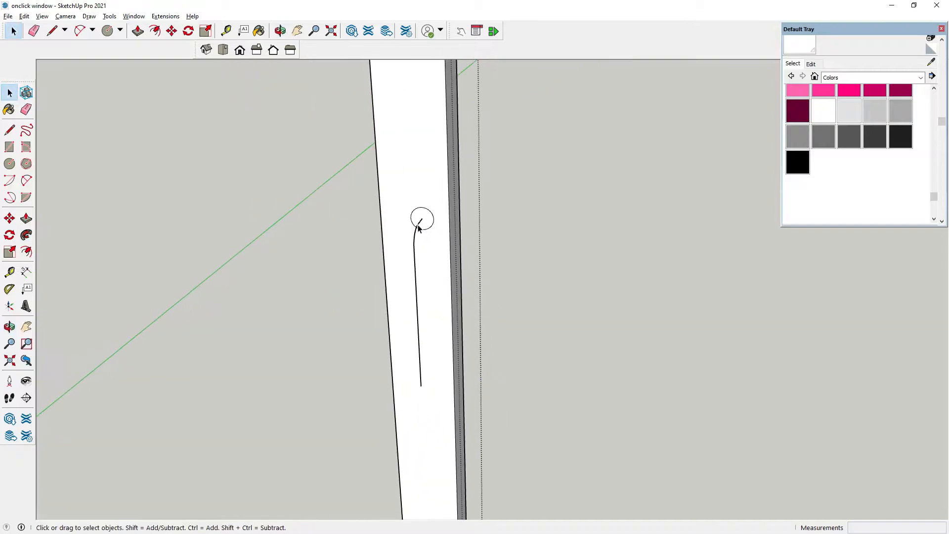
click(421, 218)
click(434, 221)
click(27, 235)
click(433, 225)
Copy the finished sash with its handle to the right half of the window frame
scroll(482, 179, down, 2)
click(10, 93)
scroll(386, 271, down, 6)
click(401, 262)
click(9, 218)
scroll(292, 306, up, 5)
key(ctrl)
click(292, 274)
click(555, 382)
Move the copied sash into alignment with the frame and the first sash, offset along the frame's depth
middle_drag(544, 321, 46, 309)
scroll(296, 474, up, 4)
click(280, 495)
click(311, 459)
middle_drag(316, 435, 799, 383)
scroll(618, 363, up, 4)
click(533, 372)
click(551, 367)
click(475, 332)
key(m)
click(473, 338)
click(489, 330)
scroll(395, 316, down, 3)
Inside the first sash group, draw a rectangle across the opening as the glass pane
click(10, 92)
middle_drag(316, 307, 499, 287)
double_click(509, 279)
click(9, 147)
click(350, 270)
middle_drag(390, 302, 430, 213)
scroll(539, 168, up, 3)
click(548, 158)
middle_drag(494, 207, 474, 355)
Paint the first sash's pane with a translucent material from the Glass and Mirrors collection
click(9, 93)
click(919, 78)
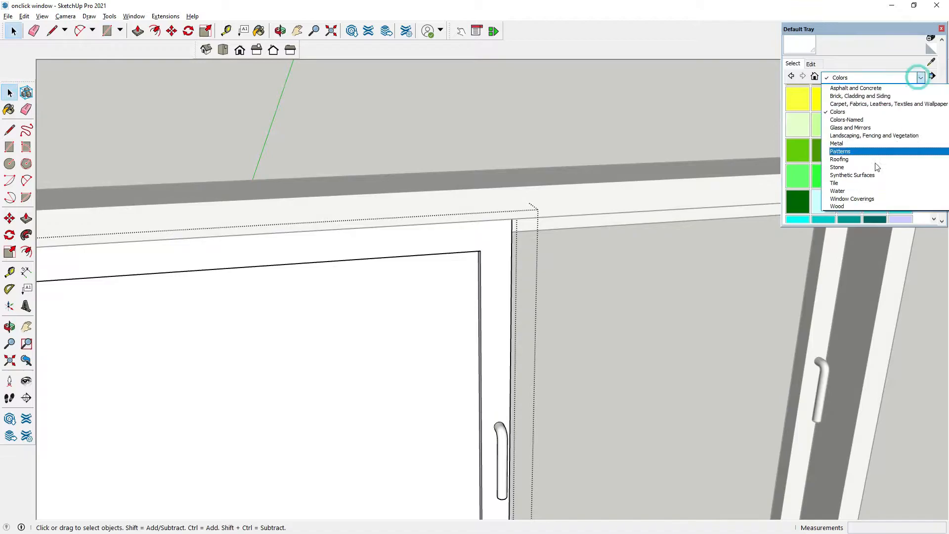
click(862, 128)
click(849, 120)
click(421, 306)
click(9, 93)
click(121, 86)
Inside the second sash group, draw a rectangle corner to corner across the opening as its pane
middle_drag(593, 346, 358, 405)
double_click(358, 415)
click(9, 164)
scroll(352, 320, up, 3)
click(14, 143)
click(334, 311)
scroll(307, 371, down, 4)
scroll(502, 165, up, 5)
click(493, 170)
click(10, 92)
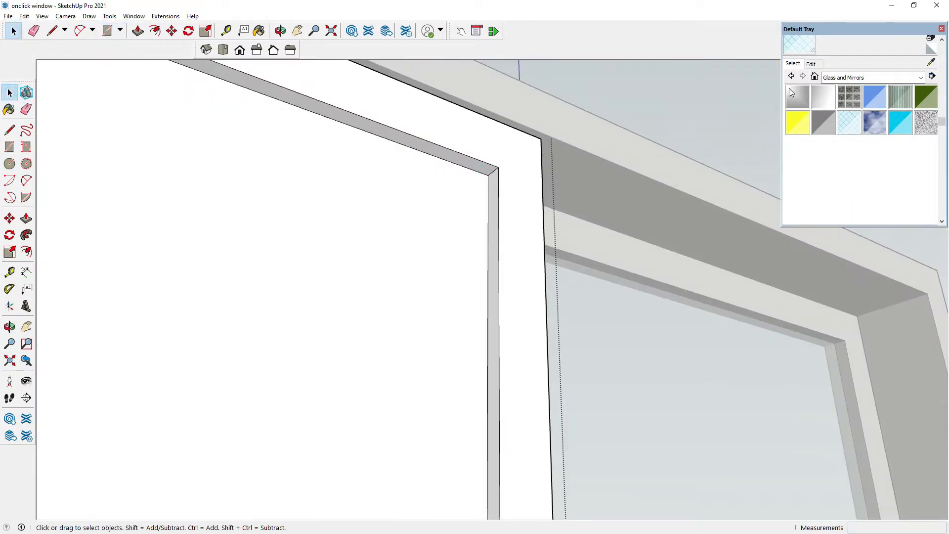
Paint the second sash's pane with the translucent Glass and Mirrors material and leave the group
click(848, 123)
click(420, 277)
middle_drag(376, 317, 494, 336)
scroll(494, 336, down, 5)
click(9, 93)
click(277, 208)
Examine the window from the front and from above to check how both sashes sit in the frame
middle_drag(405, 237, 370, 305)
scroll(428, 346, up, 4)
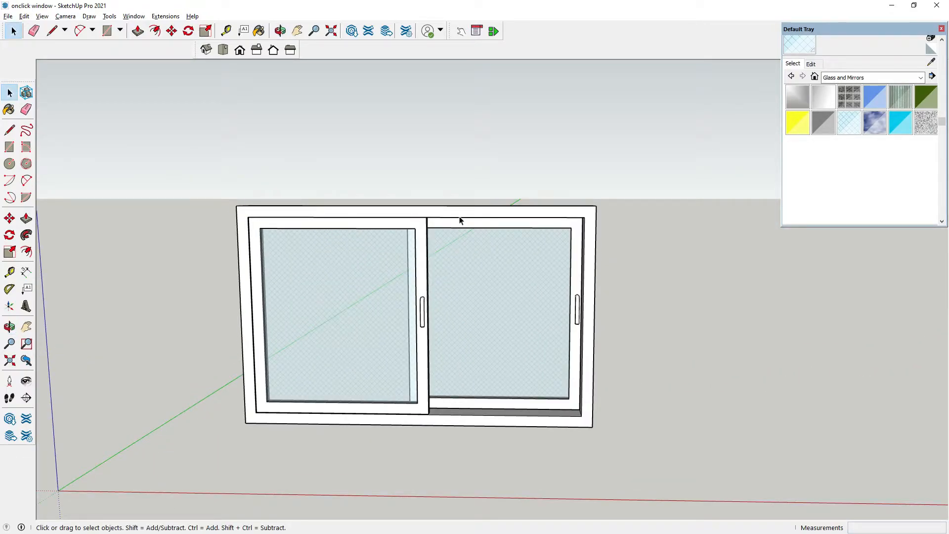
middle_drag(452, 238, 370, 376)
scroll(425, 336, up, 3)
middle_drag(430, 331, 441, 387)
click(426, 162)
scroll(435, 240, down, 3)
middle_drag(435, 241, 434, 328)
scroll(445, 297, up, 3)
middle_drag(471, 282, 461, 349)
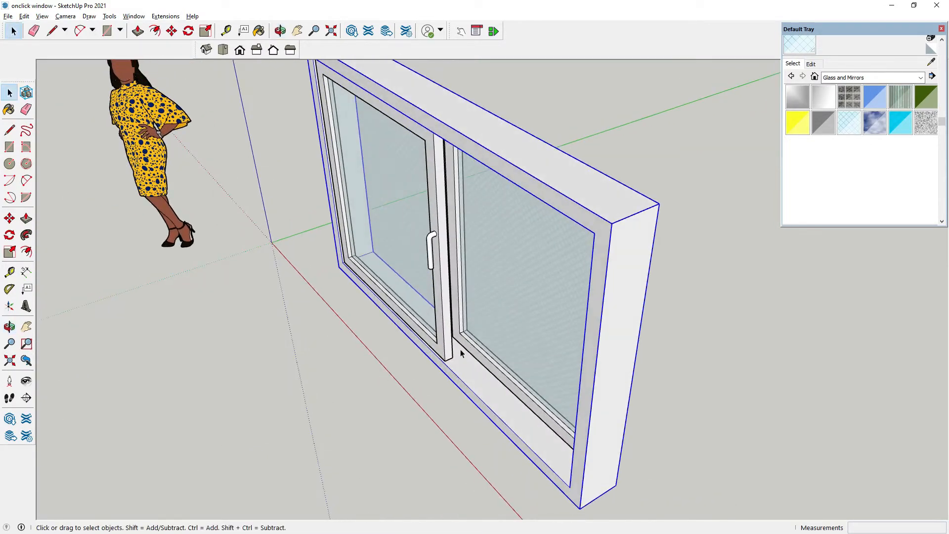
Move the front sash slightly inward along the frame's depth, away from the frame's front edge
scroll(445, 344, up, 3)
click(434, 337)
key(m)
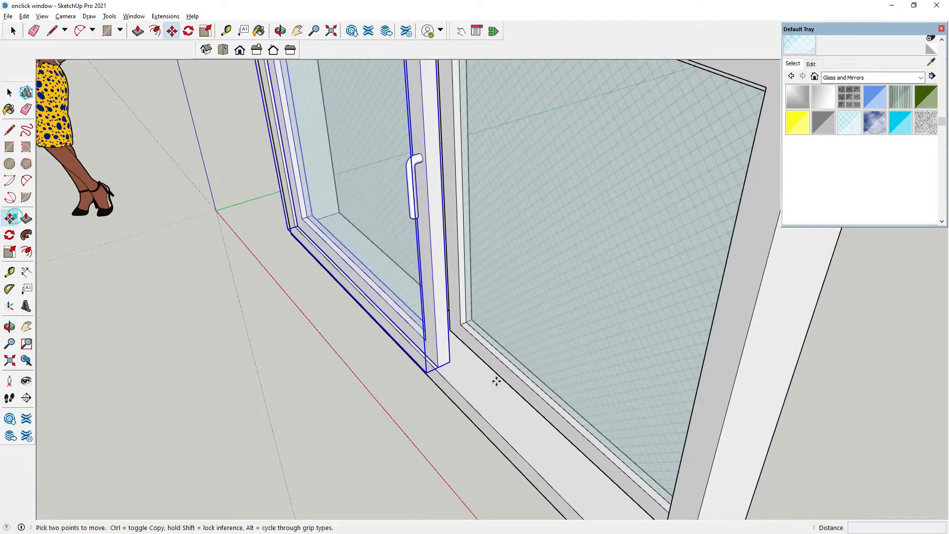
scroll(476, 390, up, 3)
click(476, 390)
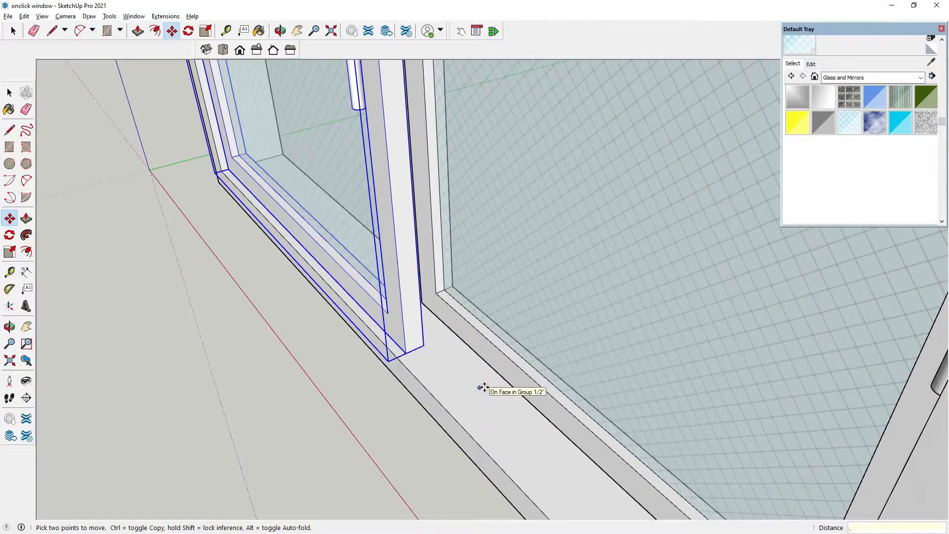
key(Return)
Move the rear sash slightly along the green axis, inward from the frame's back edge
scroll(482, 387, down, 5)
middle_drag(477, 381, 431, 332)
scroll(432, 332, up, 3)
click(435, 333)
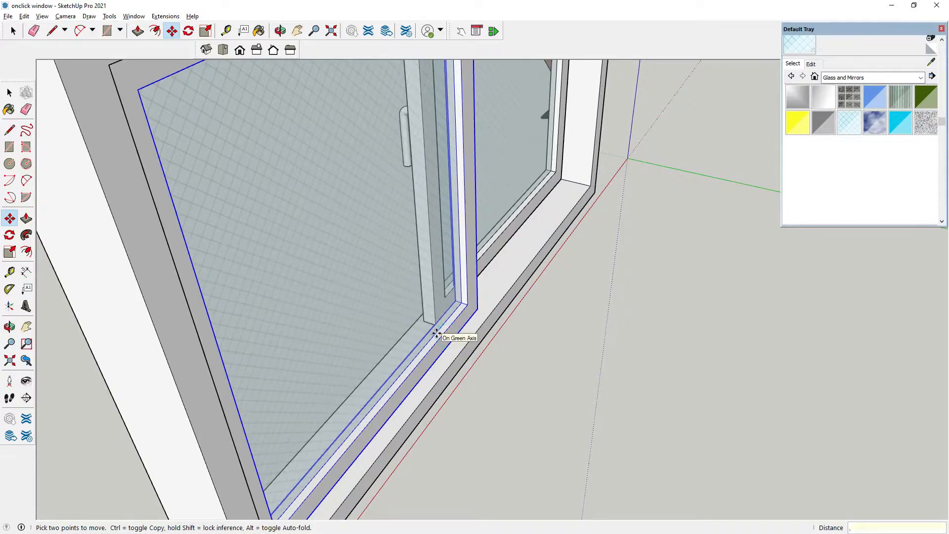
key(Return)
Check that the two sashes and the outer frame are separate groups by selecting each in turn
middle_drag(346, 360, 606, 284)
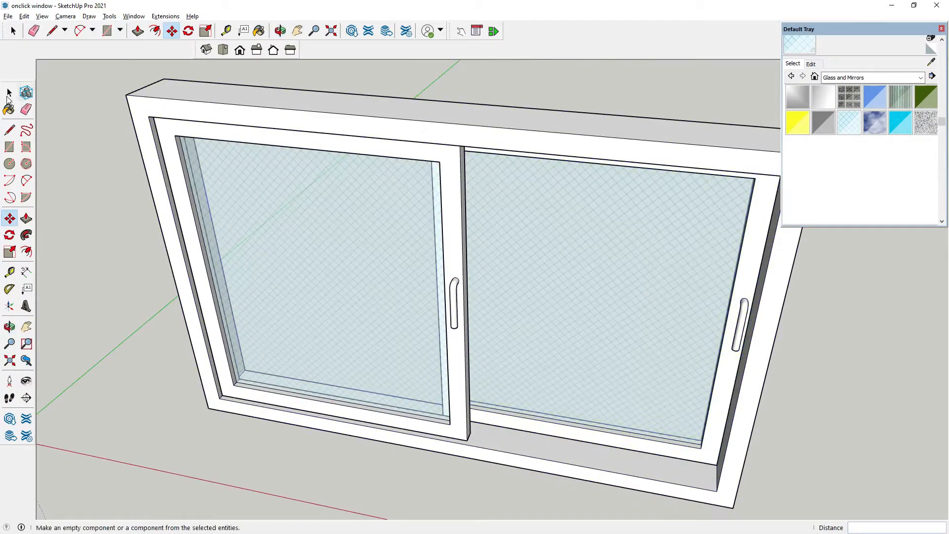
click(10, 93)
middle_drag(56, 155, 314, 254)
click(458, 246)
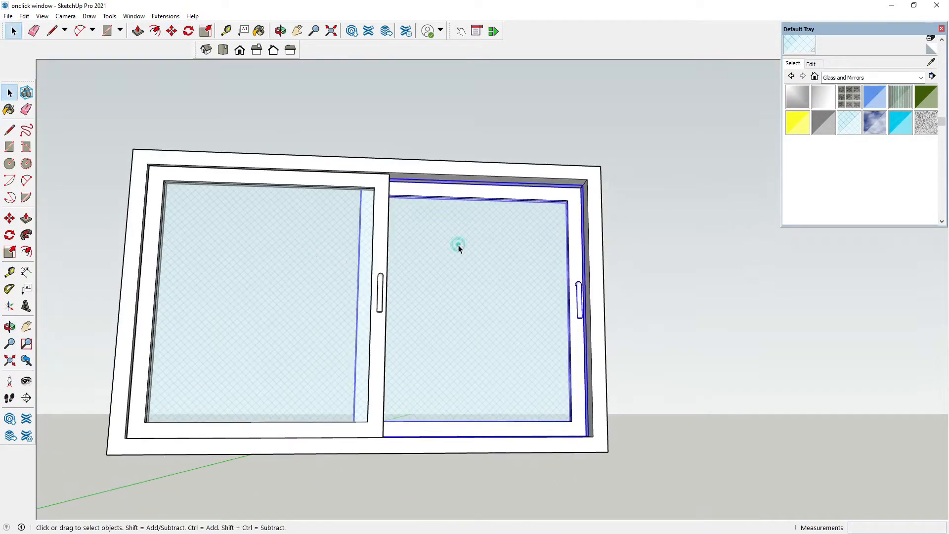
click(341, 262)
click(539, 165)
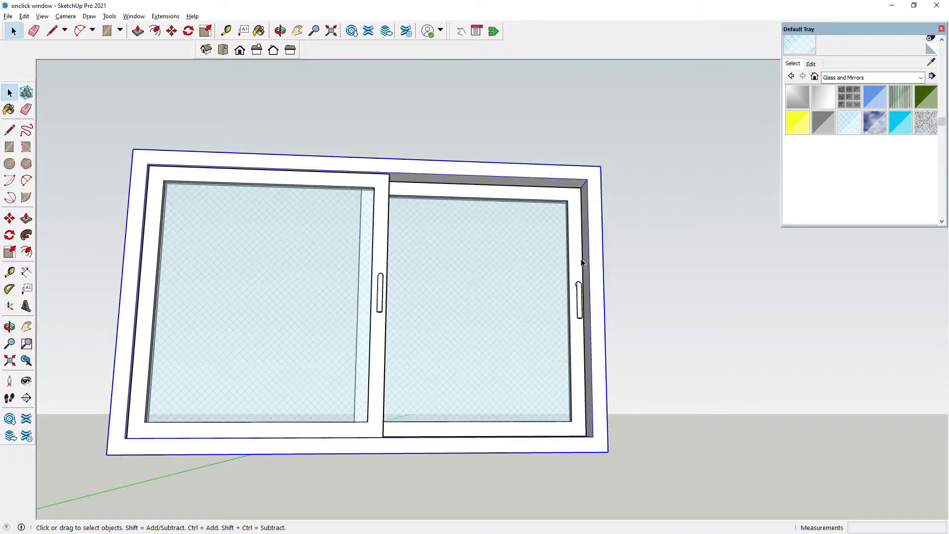
middle_drag(539, 168, 383, 457)
scroll(390, 242, down, 3)
middle_drag(394, 263, 399, 282)
click(556, 271)
drag(274, 197, 595, 384)
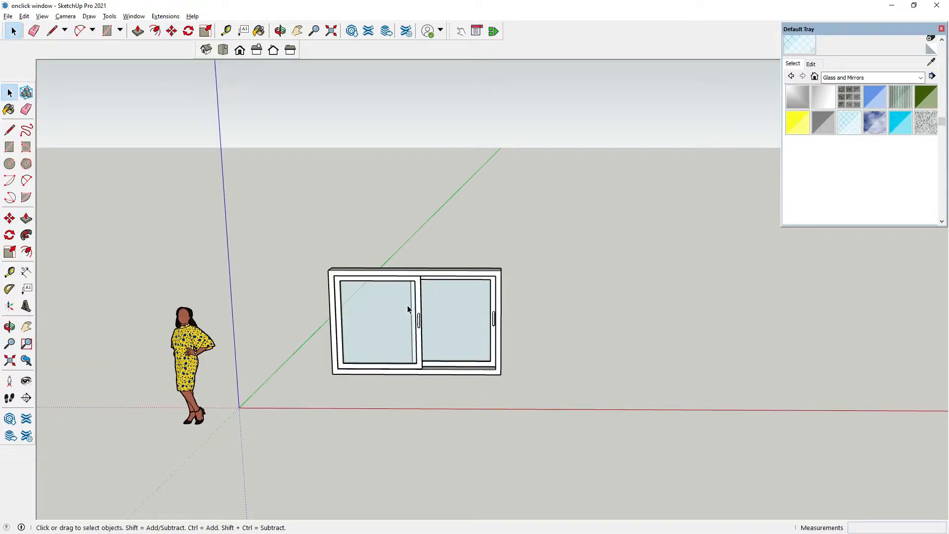
Convert the left sash group into a component with the definition name 1
scroll(386, 233, up, 2)
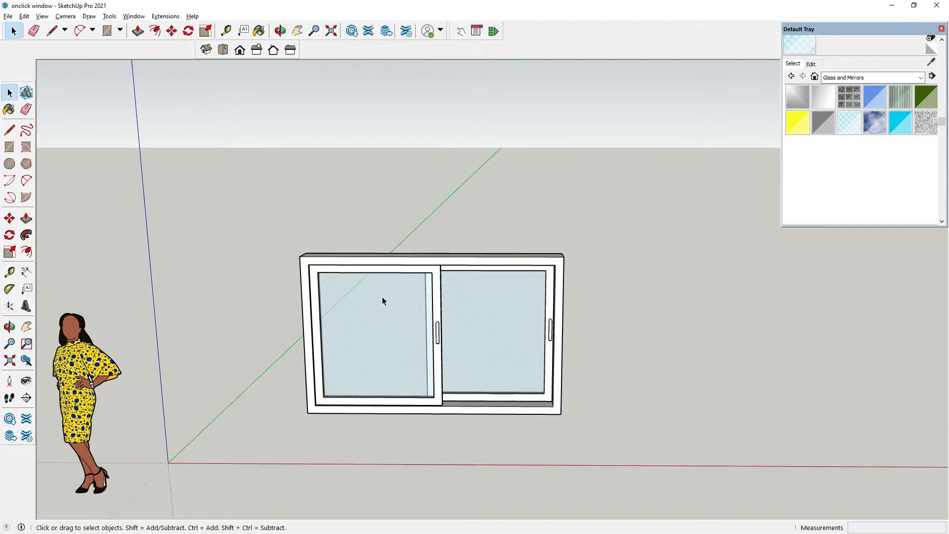
middle_drag(364, 349, 260, 318)
scroll(259, 318, down, 1)
middle_drag(385, 326, 377, 445)
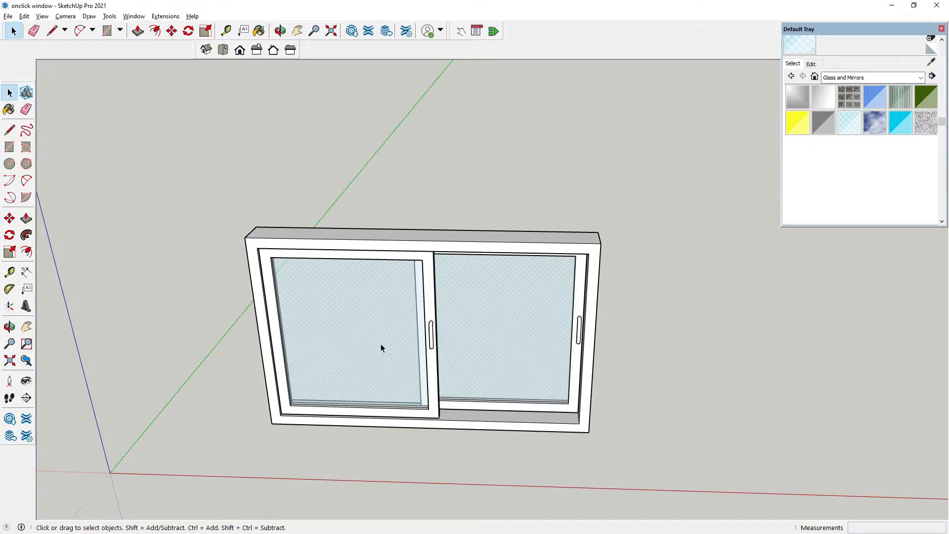
click(394, 304)
right_click(394, 300)
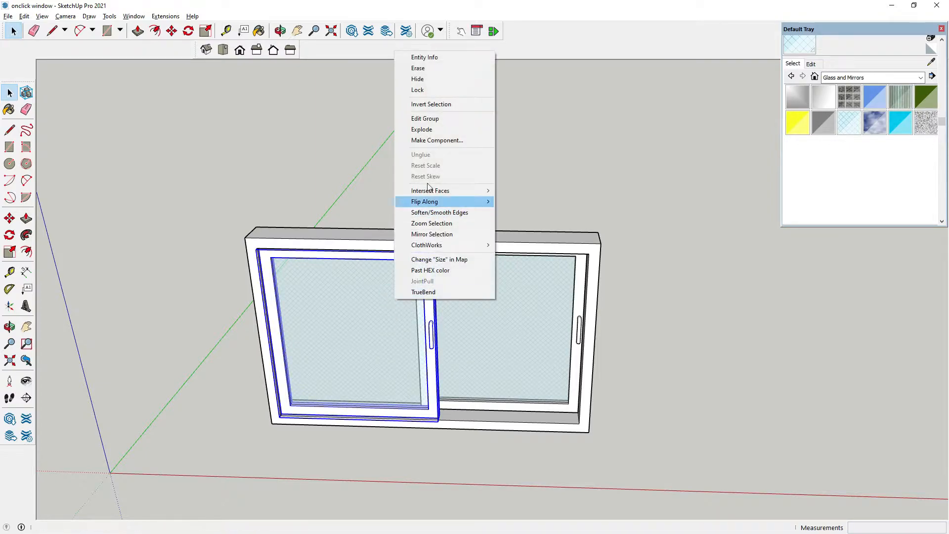
click(429, 141)
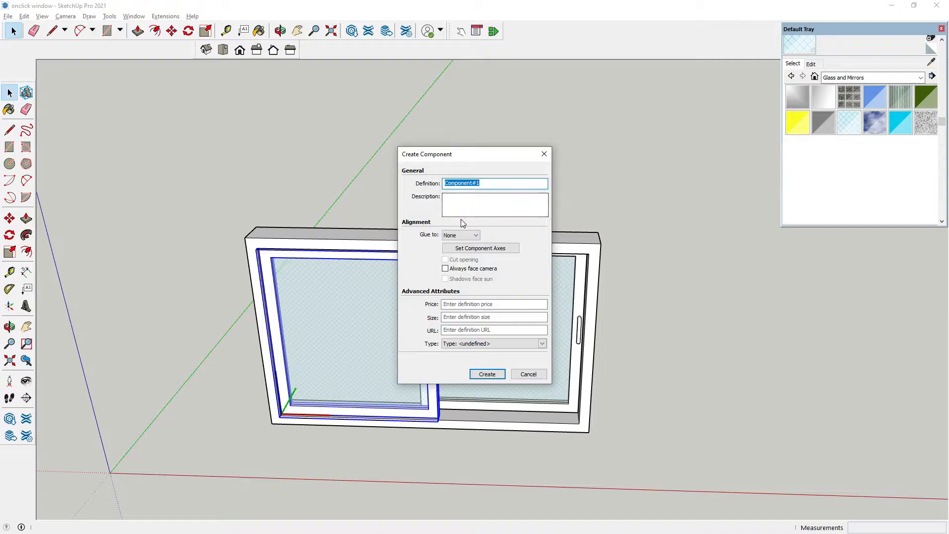
text(1)
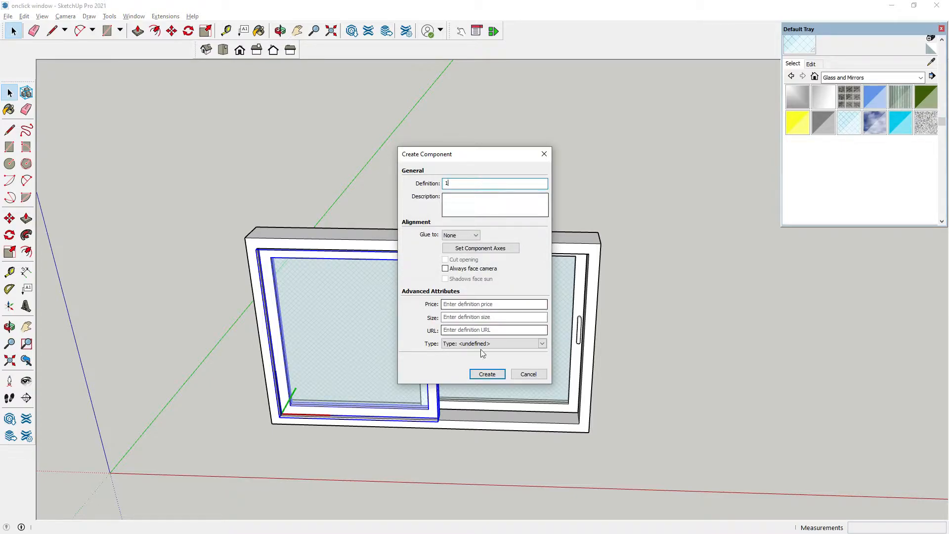
click(487, 374)
Convert the right sash group into a component with the definition name 2
click(485, 312)
right_click(485, 312)
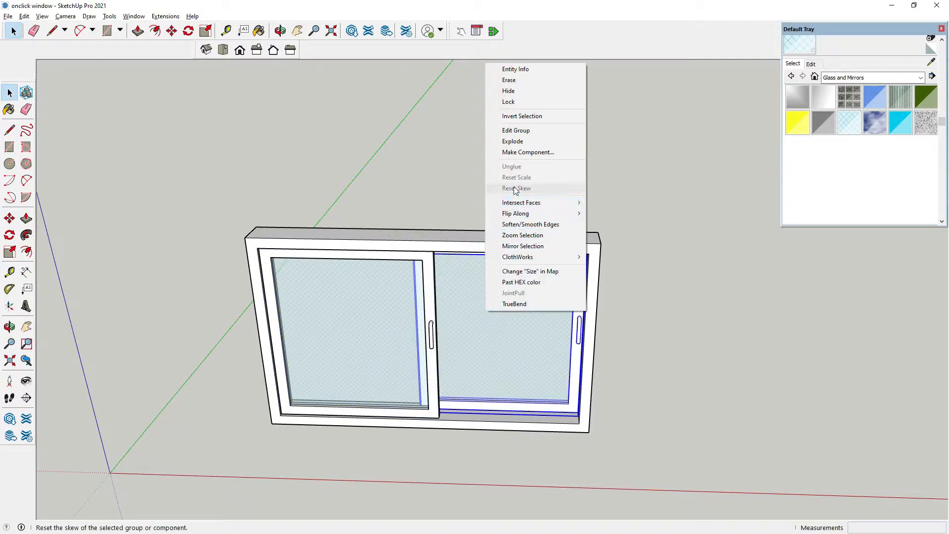
click(514, 151)
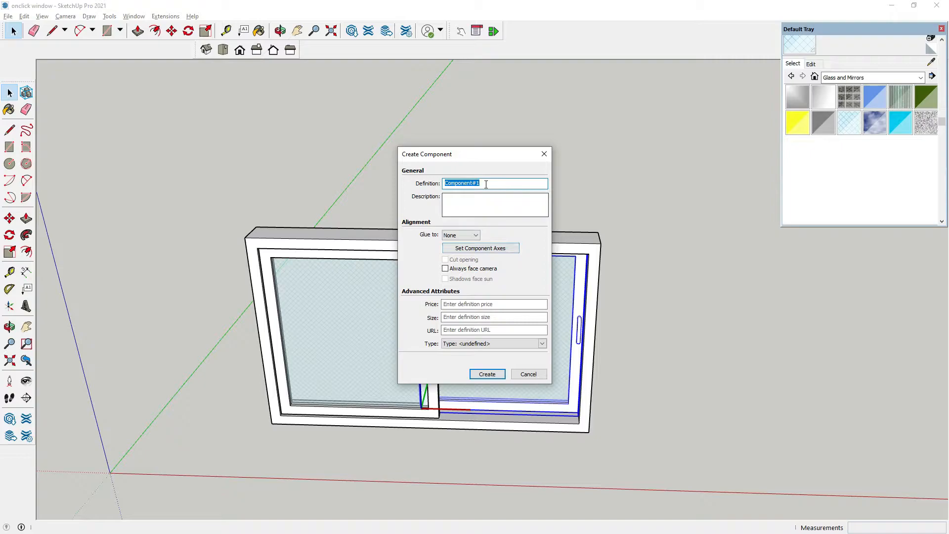
text(2)
click(487, 376)
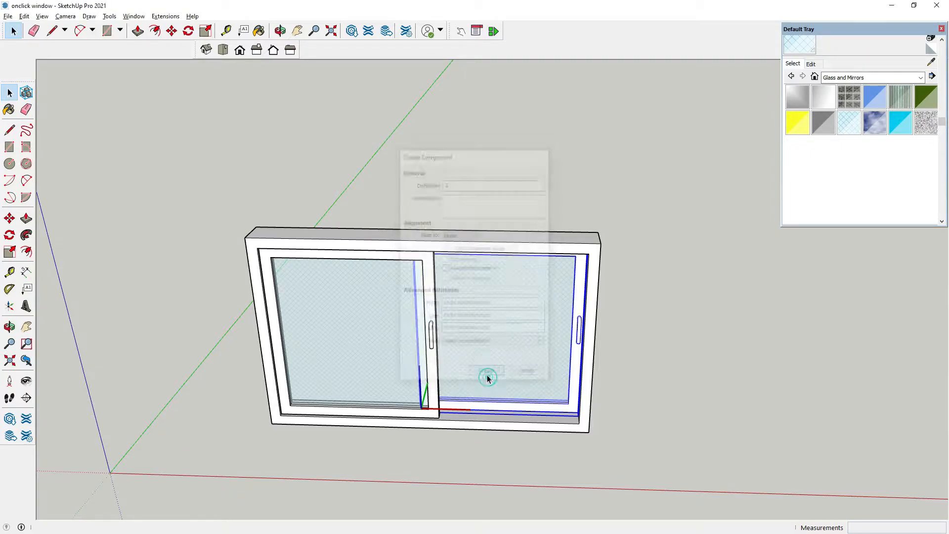
Open the dynamic component attributes of the left sash component, keeping the window model in view
middle_drag(431, 203, 329, 423)
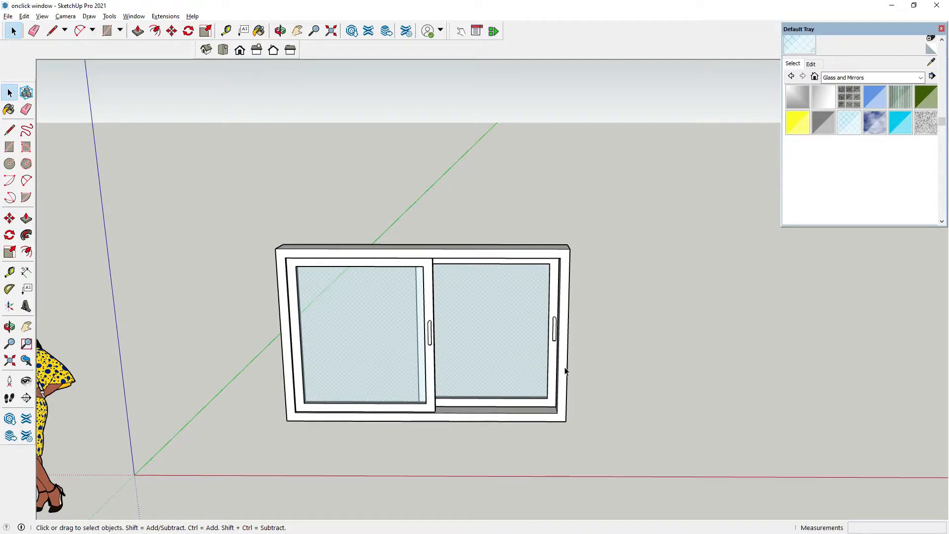
right_click(396, 319)
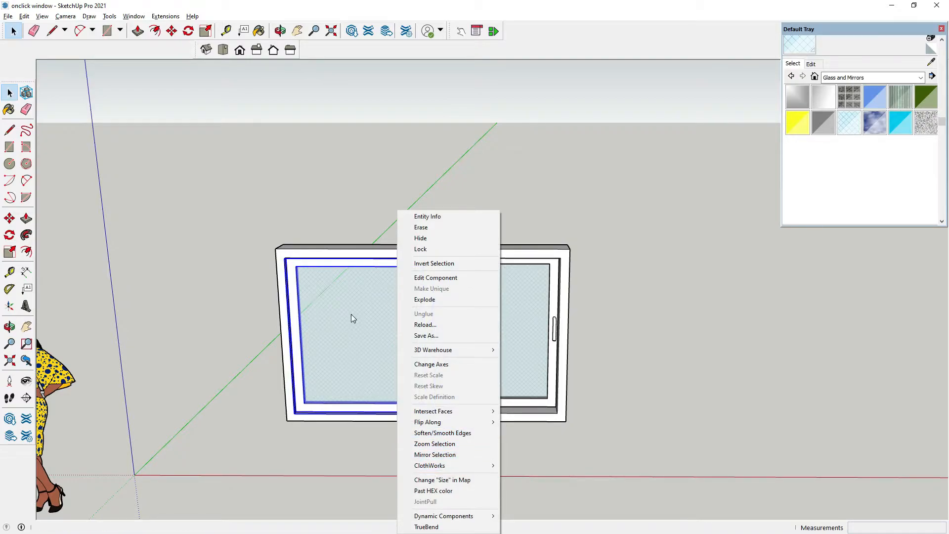
mouse_move(458, 517)
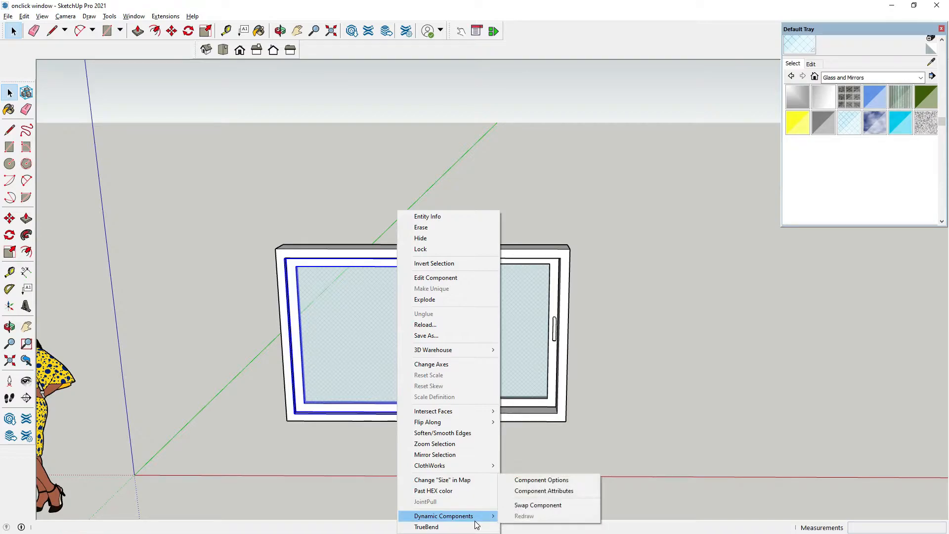
click(520, 491)
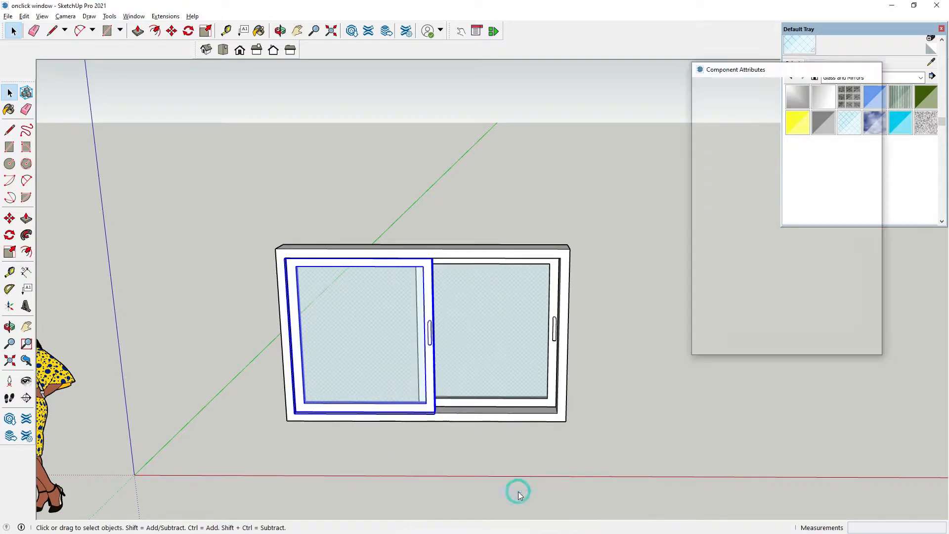
drag(794, 77, 763, 80)
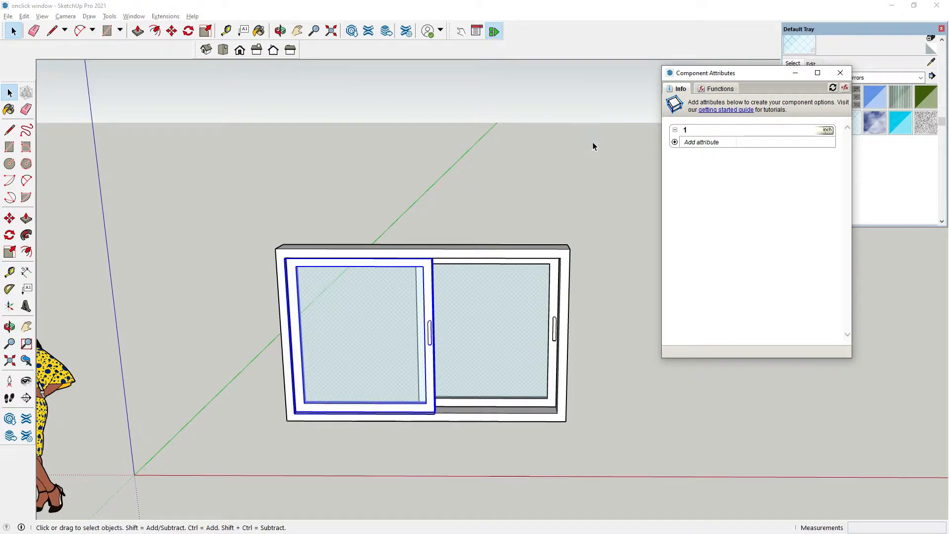
Add the X position attribute and the onClick behaviour attribute to the left sash component
click(409, 312)
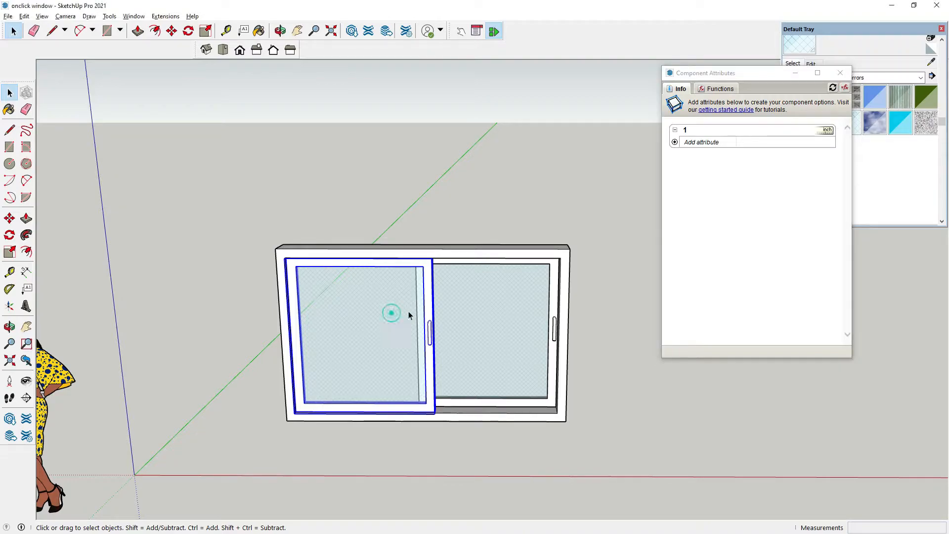
click(674, 142)
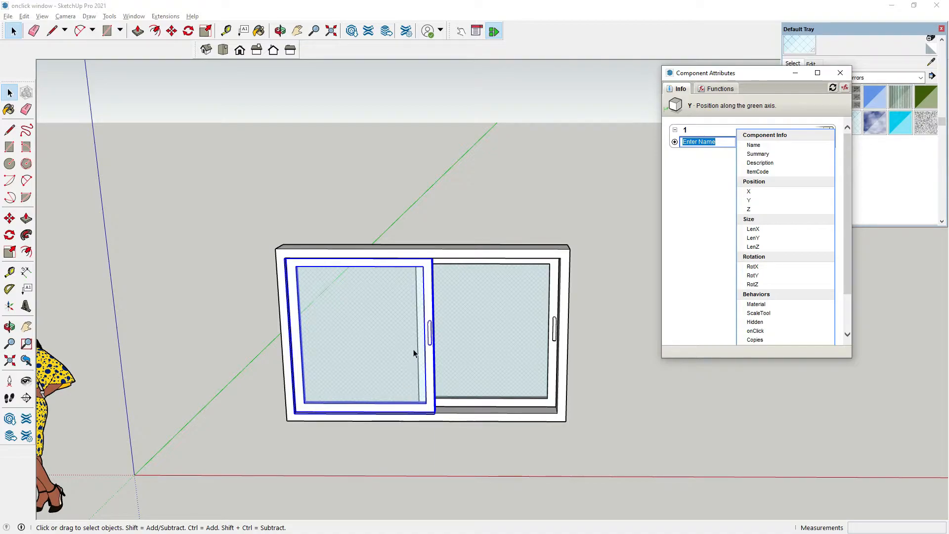
middle_drag(413, 353, 361, 392)
middle_drag(467, 265, 262, 422)
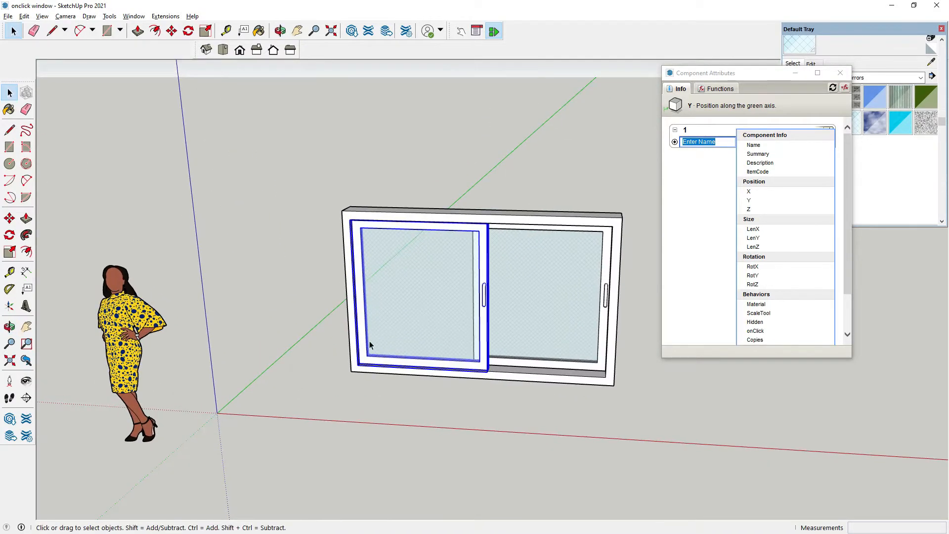
middle_drag(509, 416, 529, 341)
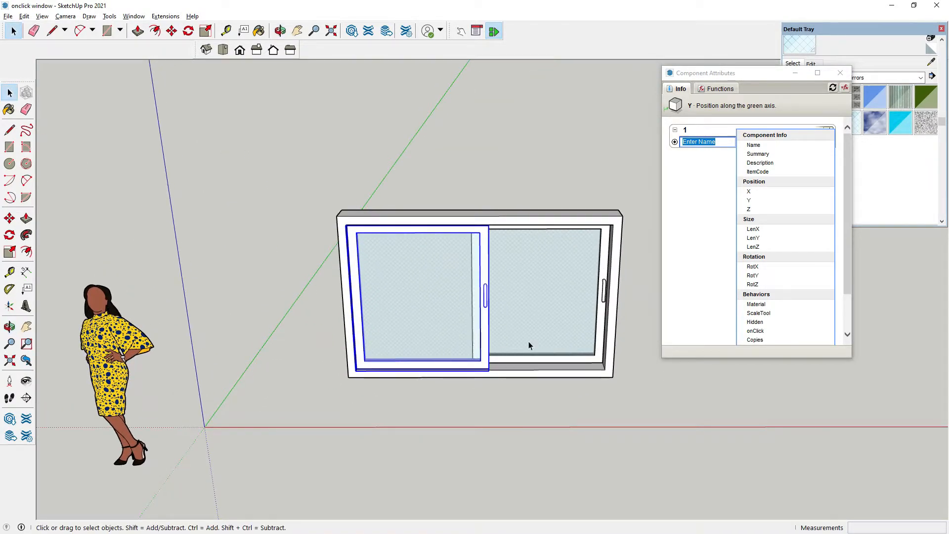
click(757, 191)
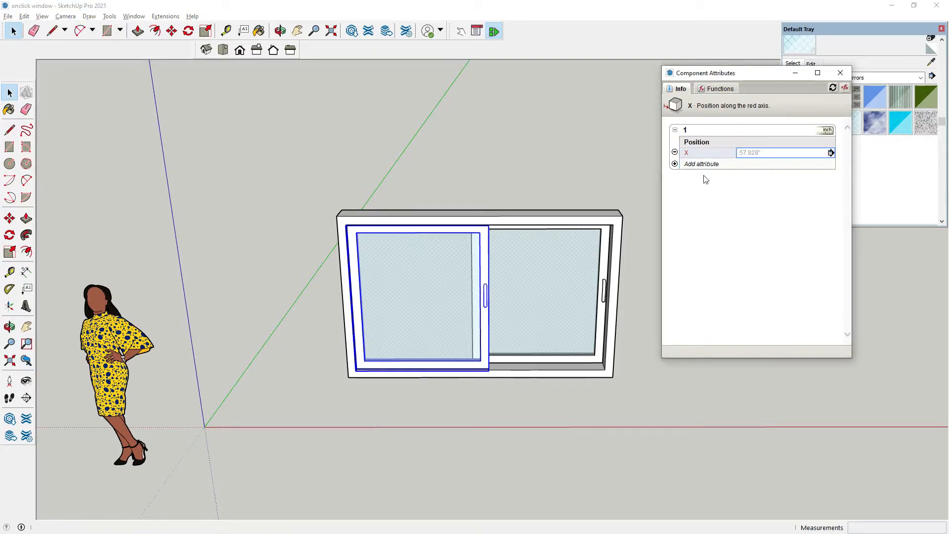
click(675, 164)
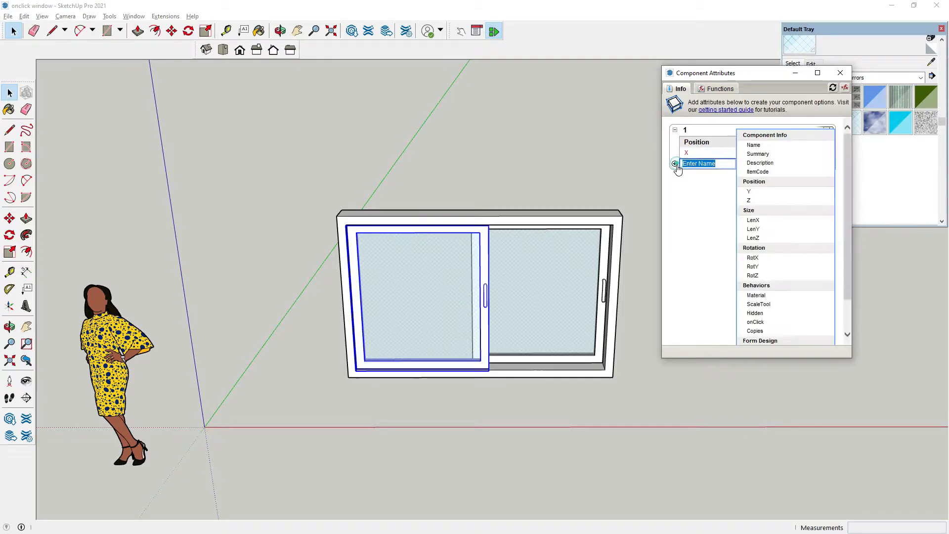
click(756, 322)
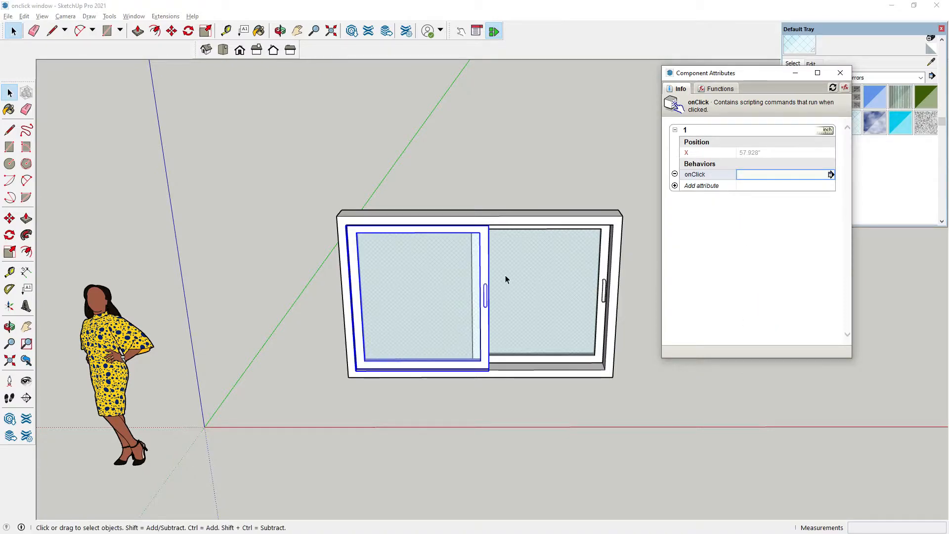
Look up the ANIMATESLOW function and its arguments among the onClick functions for the left sash component
middle_drag(505, 297, 470, 318)
scroll(551, 269, up, 2)
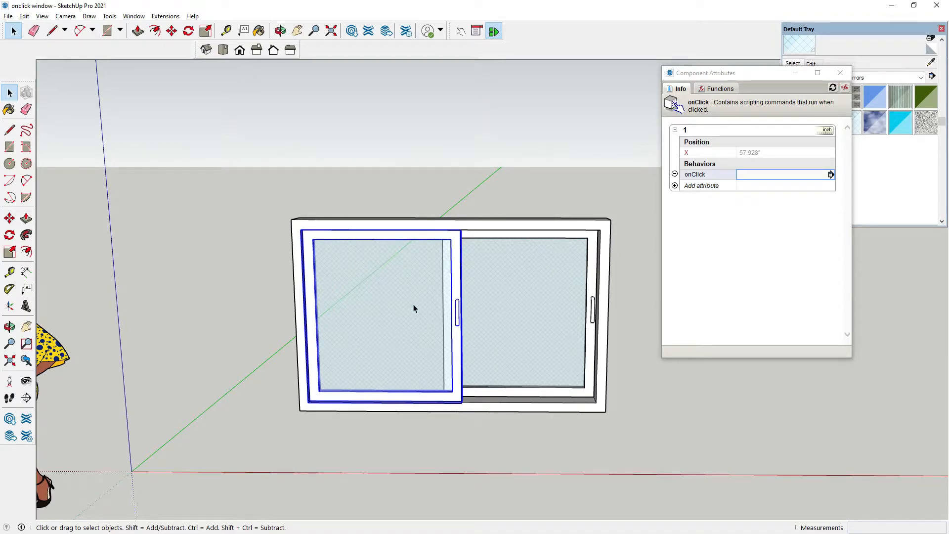
click(726, 90)
click(817, 102)
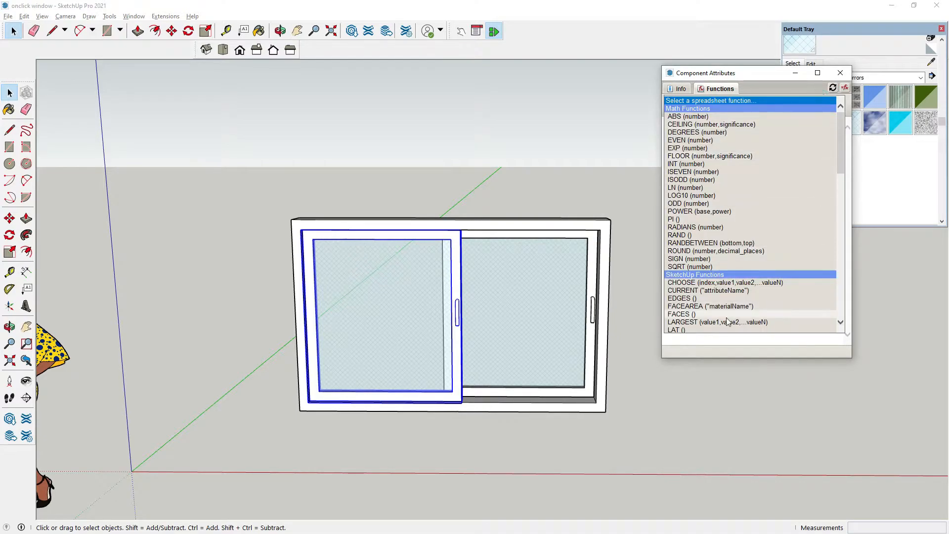
scroll(724, 307, down, 15)
scroll(723, 311, down, 4)
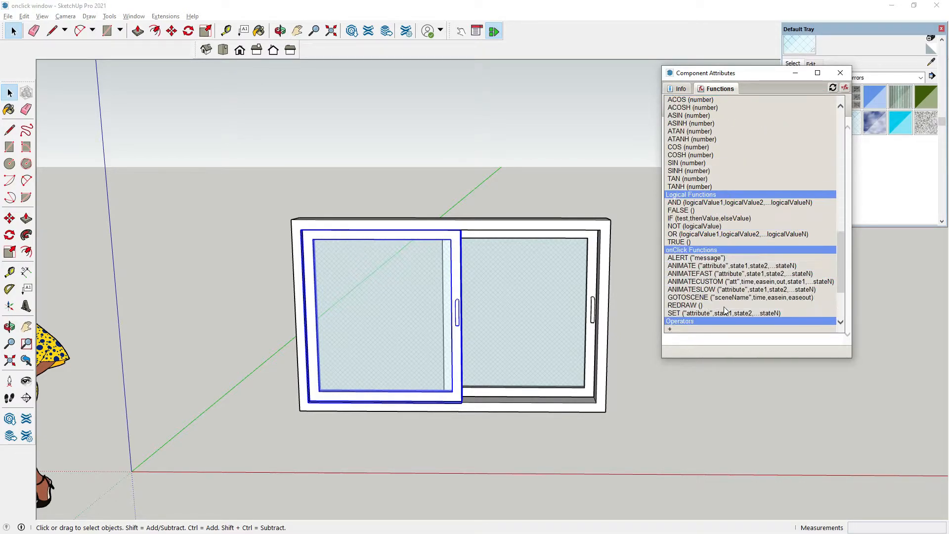
scroll(698, 247, down, 2)
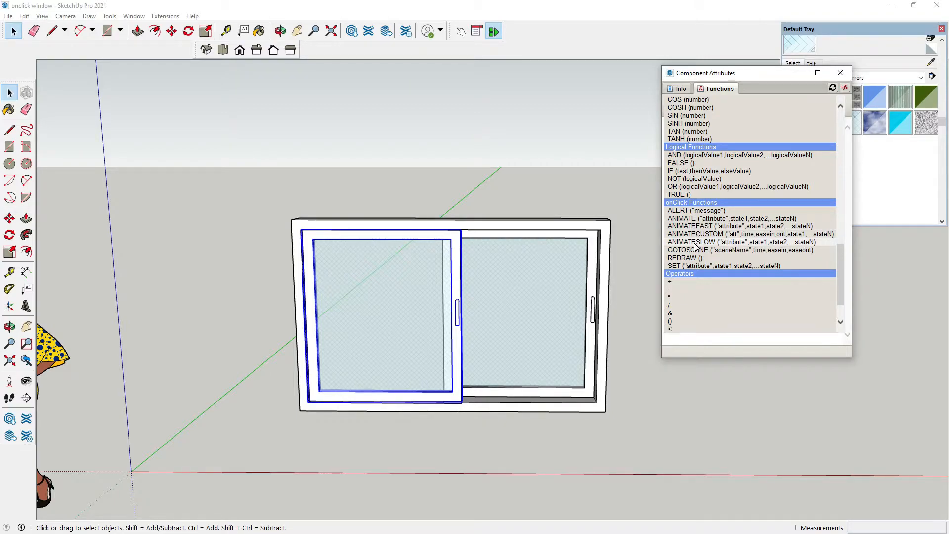
click(696, 242)
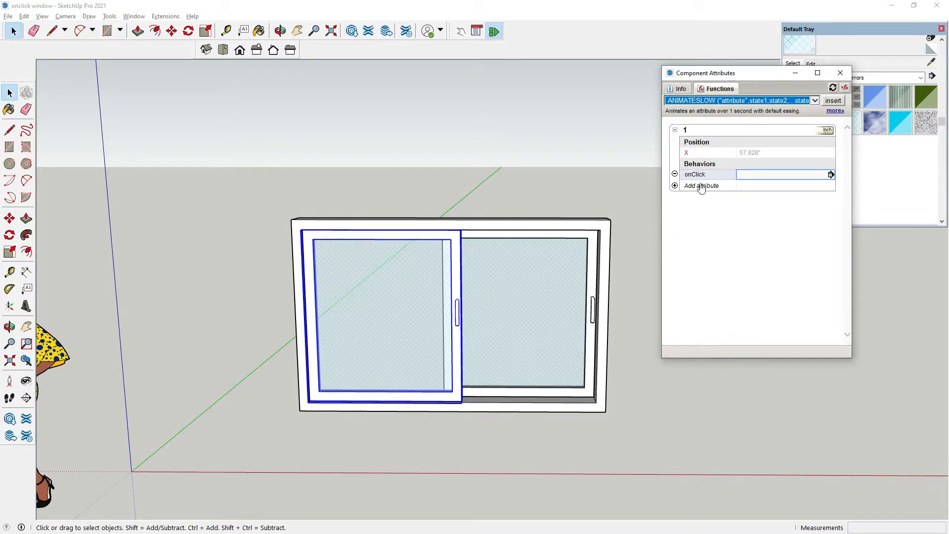
click(727, 100)
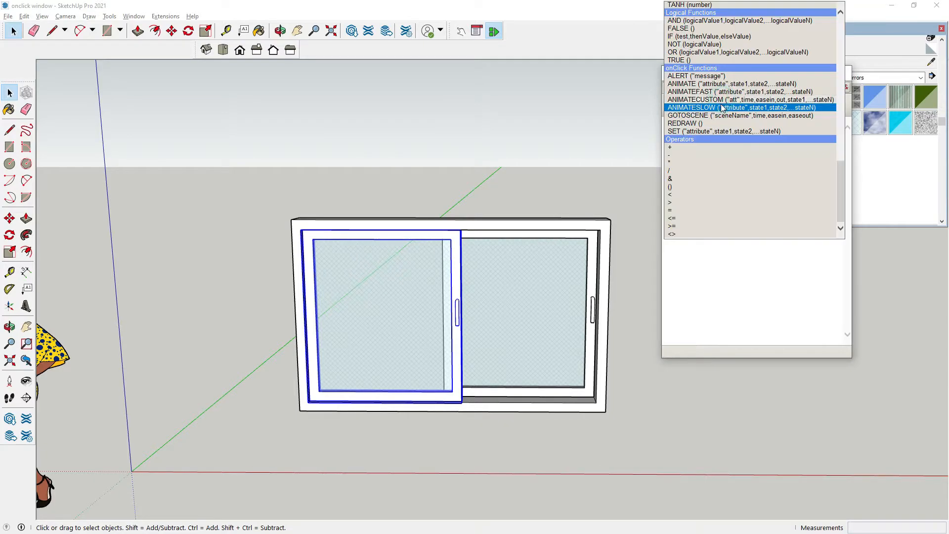
click(723, 107)
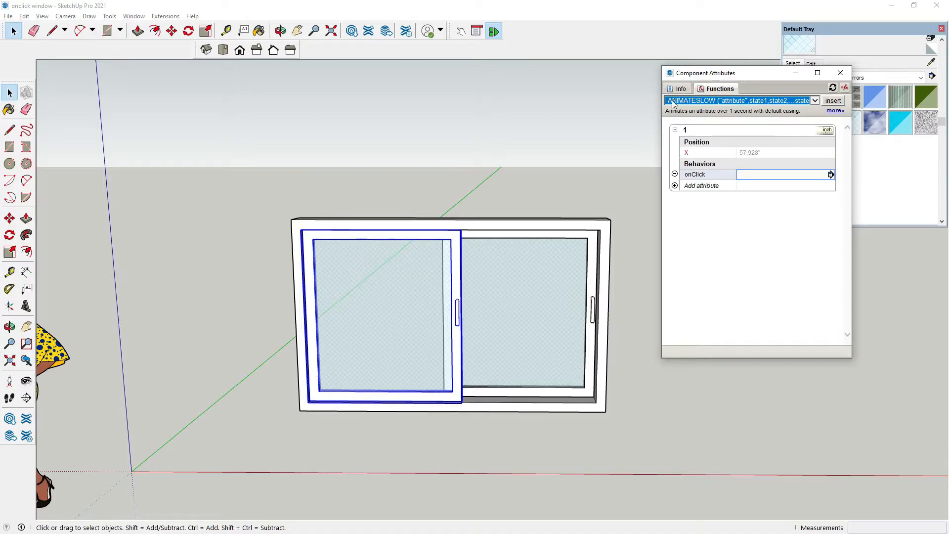
Begin the left sash's onClick formula with ANIMATESLOW("X",57.928, using its current X position as the first state
click(751, 175)
click(750, 177)
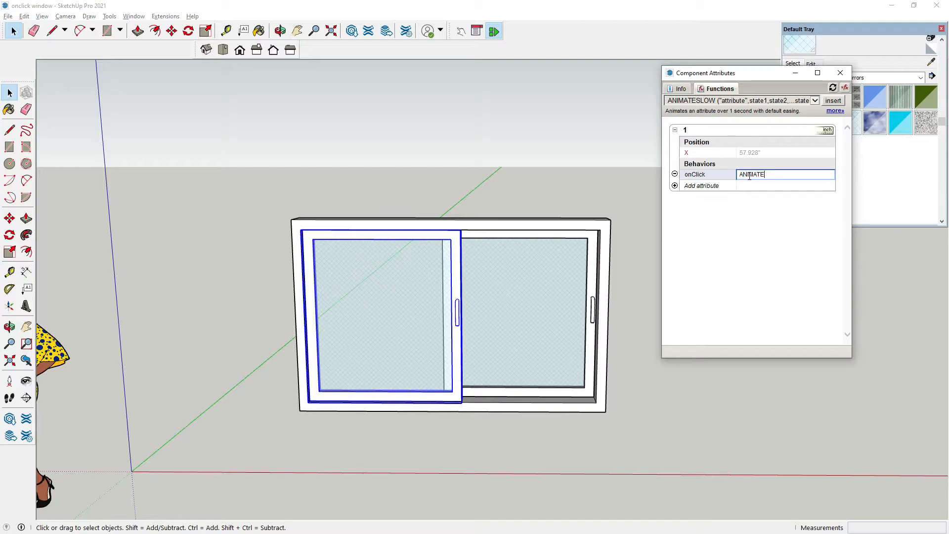
text(E)
text(")
click(687, 152)
text(928,)
Measure the gap from the left sash's lower corner to the frame's inner side with the Line tool, without keeping a line
middle_drag(566, 372, 562, 445)
key(l)
scroll(527, 314, up, 5)
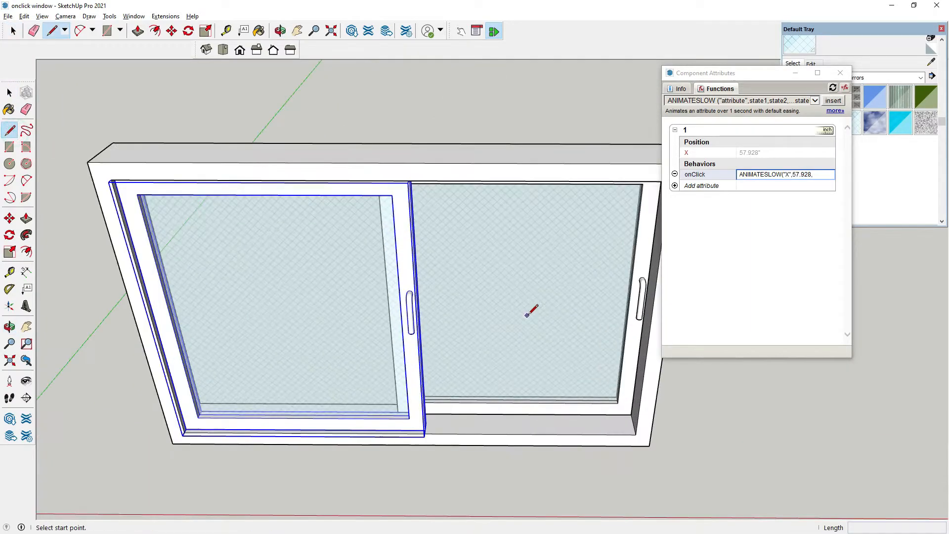
scroll(445, 398, up, 2)
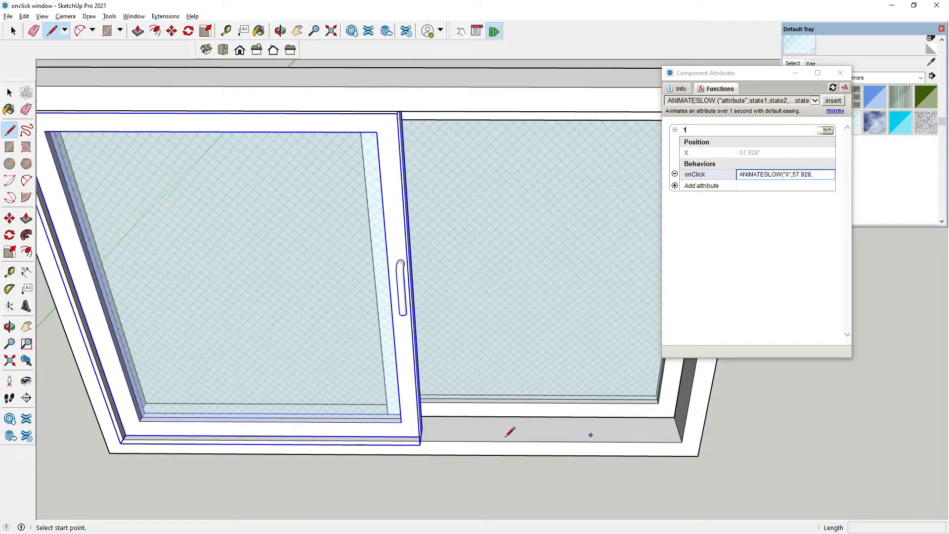
scroll(445, 436, up, 2)
click(409, 430)
scroll(337, 416, down, 2)
scroll(596, 420, up, 2)
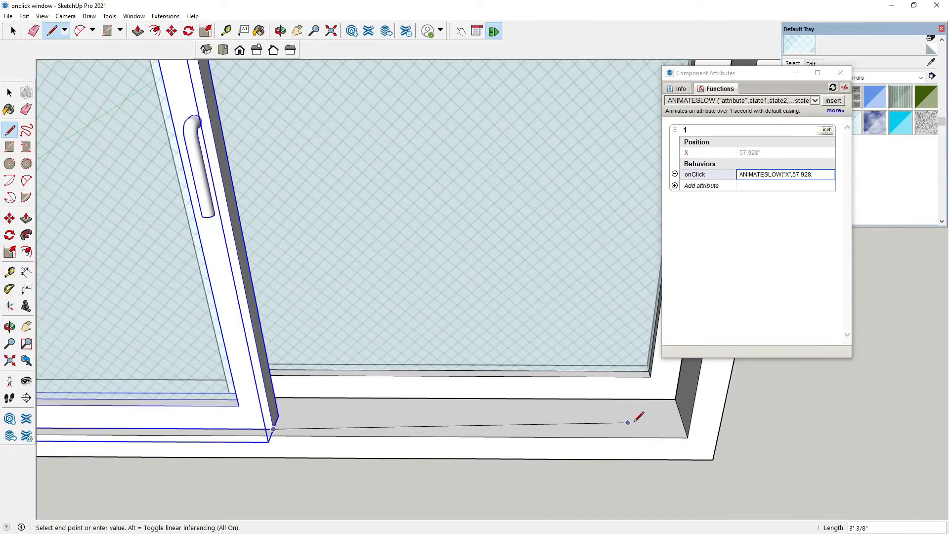
click(9, 92)
scroll(139, 231, down, 3)
middle_drag(139, 231, 321, 110)
scroll(461, 372, down, 4)
scroll(239, 177, up, 2)
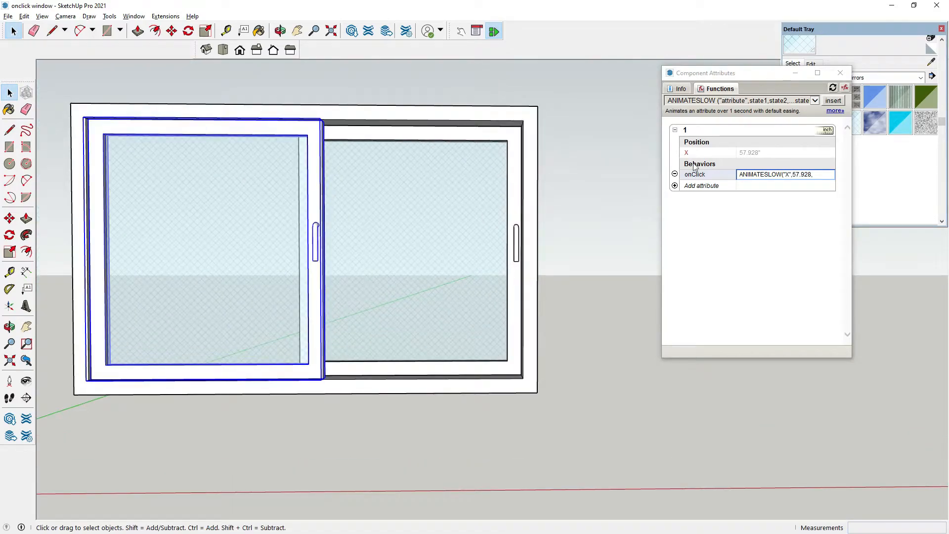
Complete the left sash's onClick formula as ANIMATESLOW("X",57.928,99.928)
click(817, 174)
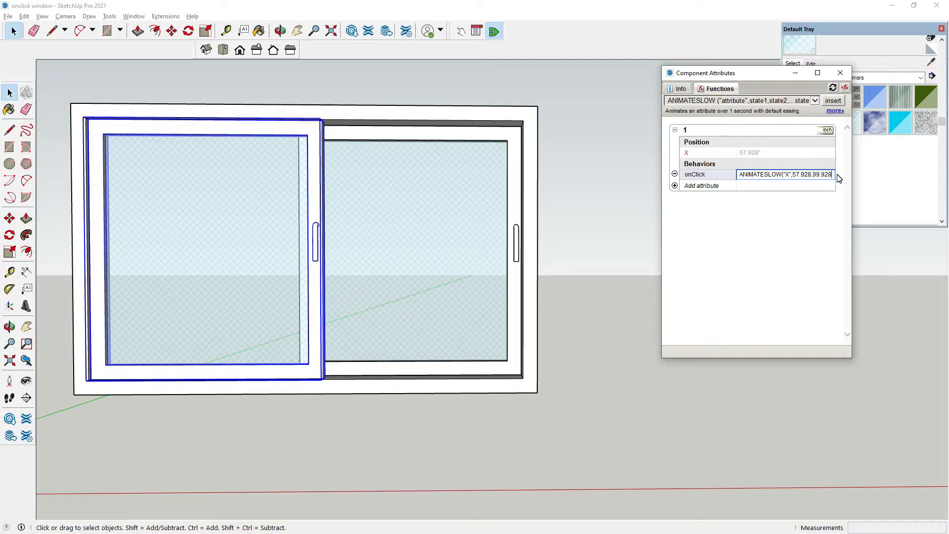
text())
key(Return)
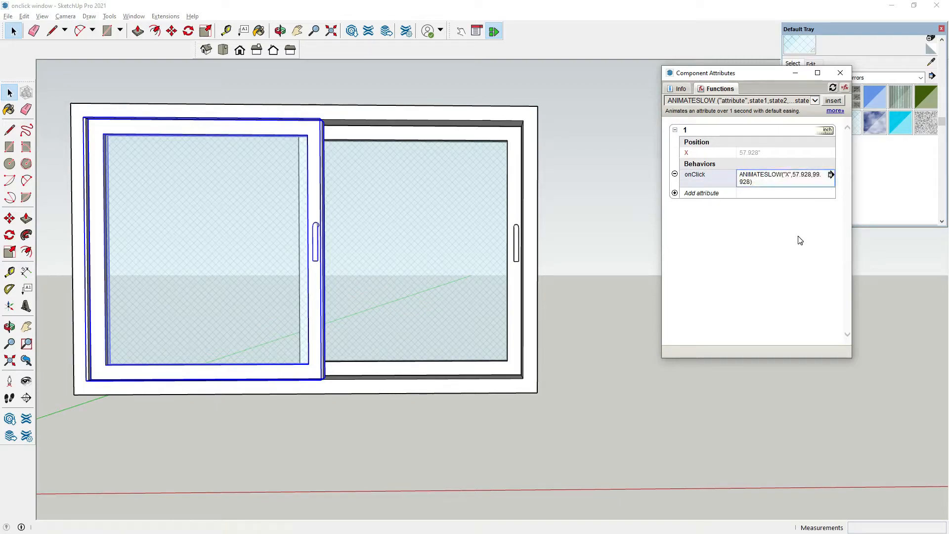
Test the left sash's onClick animation with the Interact tool, sliding it open and closed twice
click(461, 32)
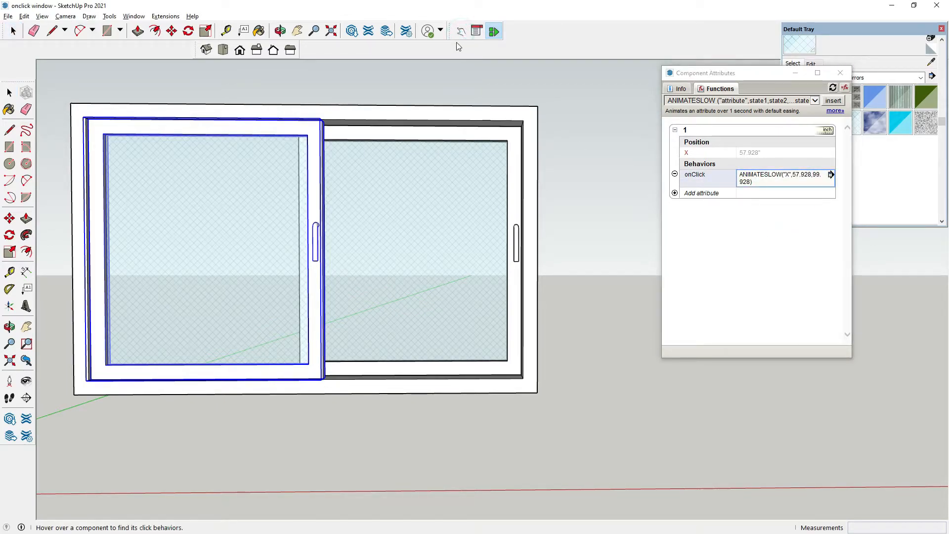
click(251, 233)
middle_drag(350, 222, 368, 374)
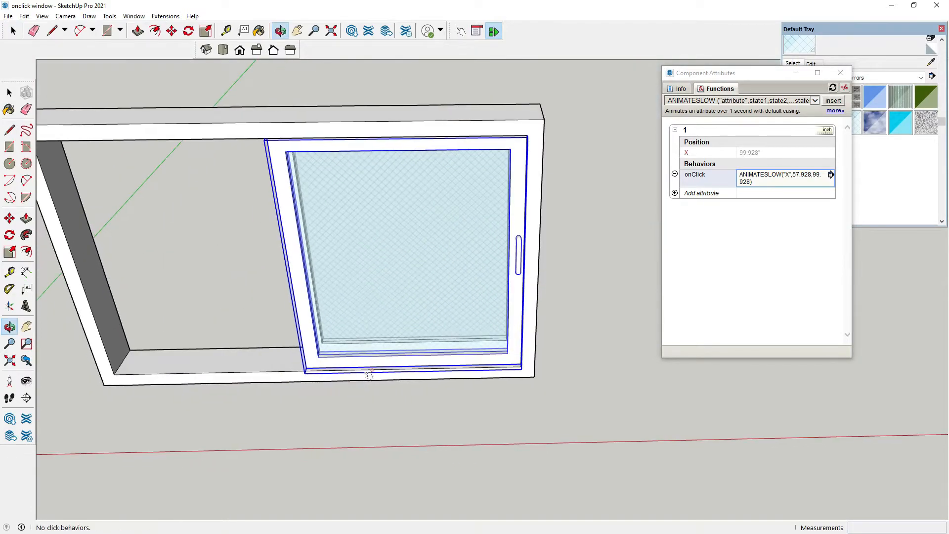
middle_drag(413, 296, 470, 268)
click(470, 270)
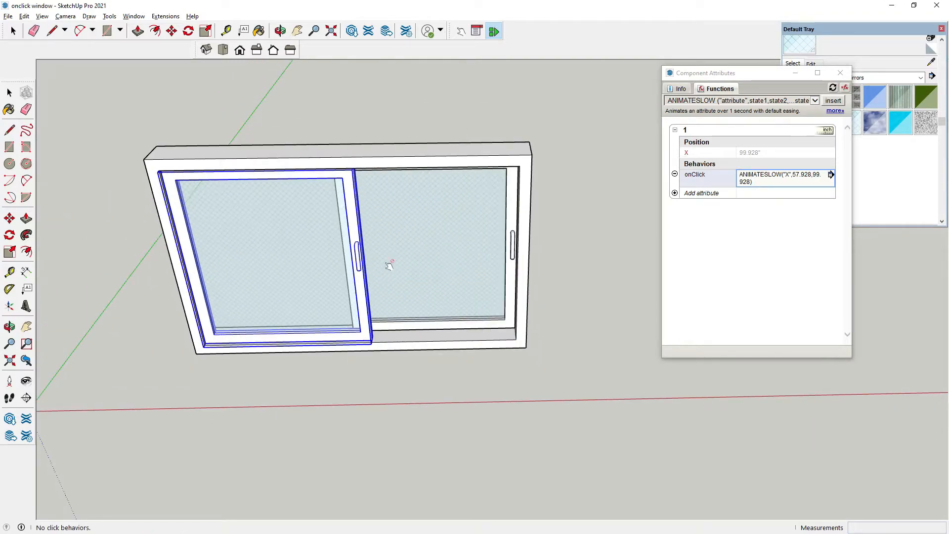
click(339, 275)
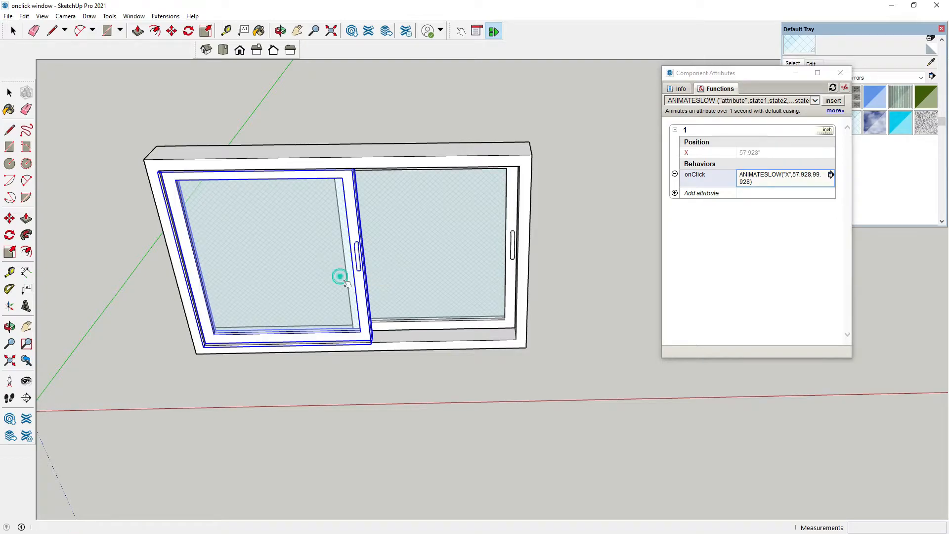
click(412, 278)
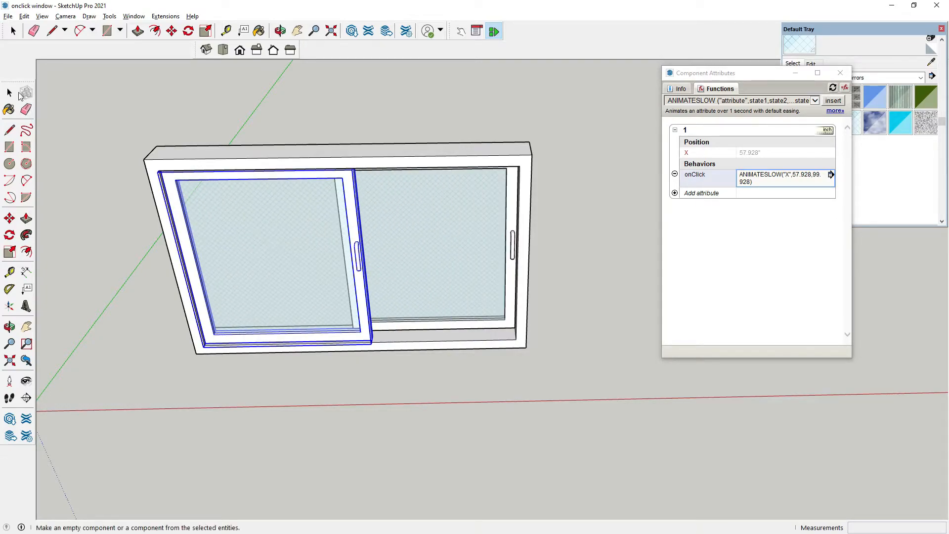
Add the X position attribute and the onClick behaviour attribute to the right sash component
click(10, 93)
click(267, 106)
scroll(429, 374, down, 3)
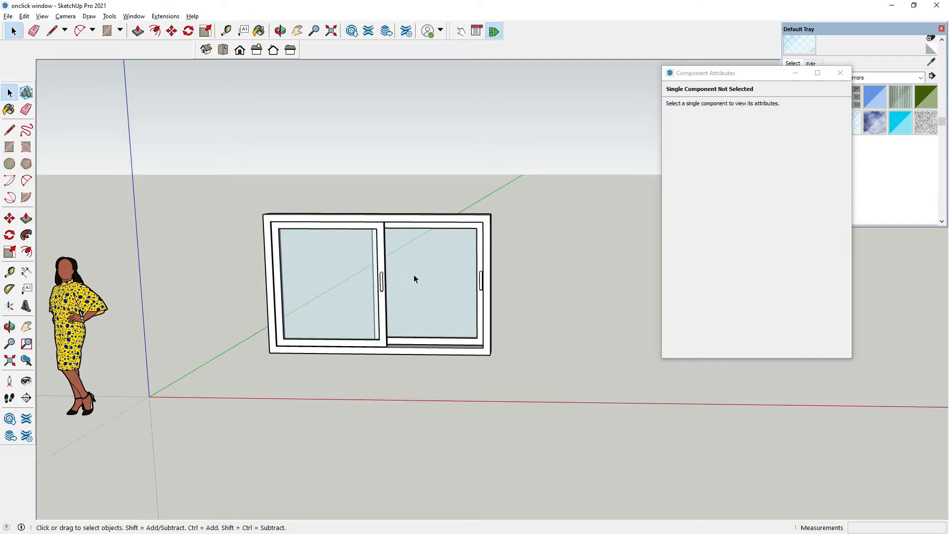
click(446, 262)
middle_drag(447, 257, 453, 317)
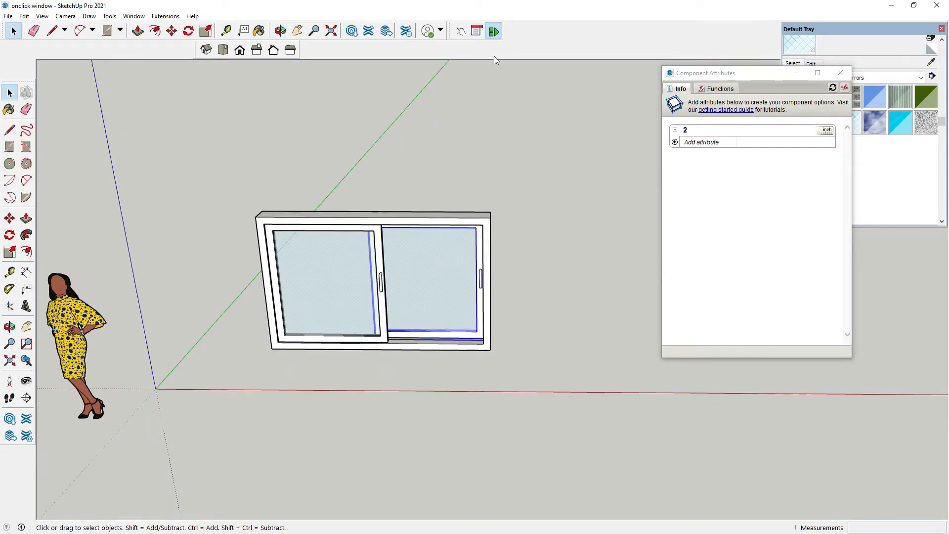
click(462, 31)
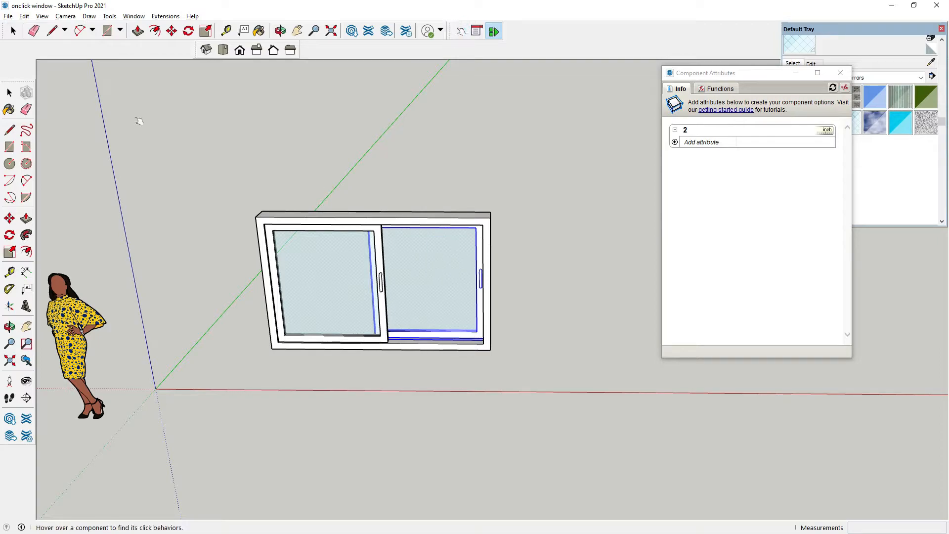
click(11, 91)
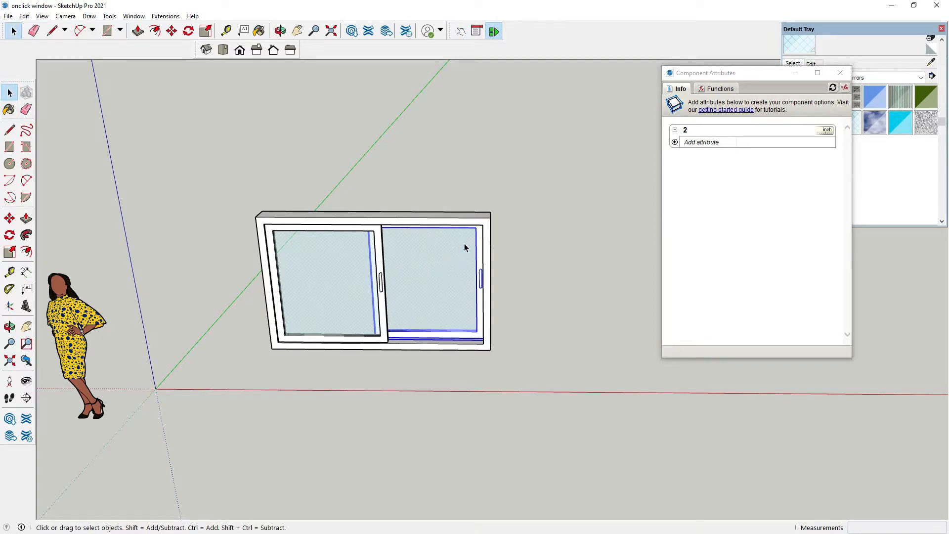
click(675, 142)
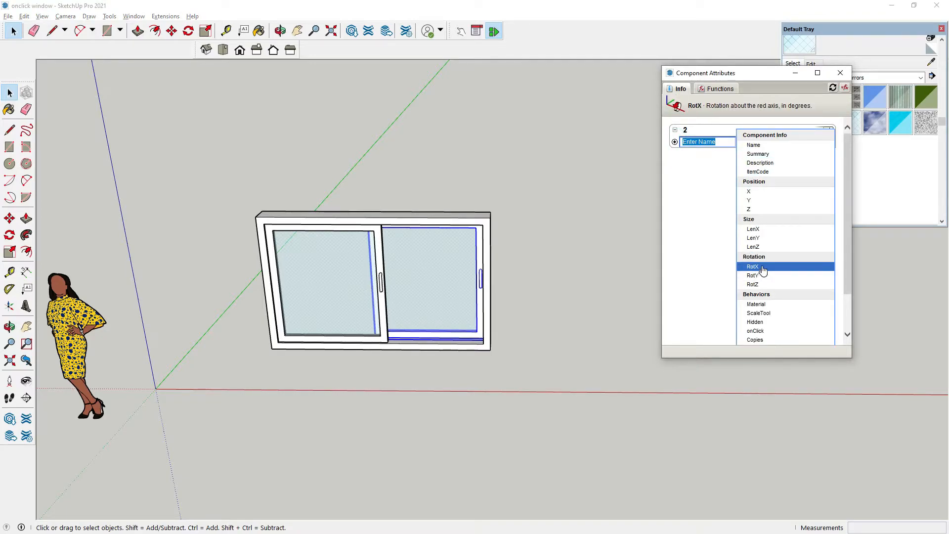
click(759, 191)
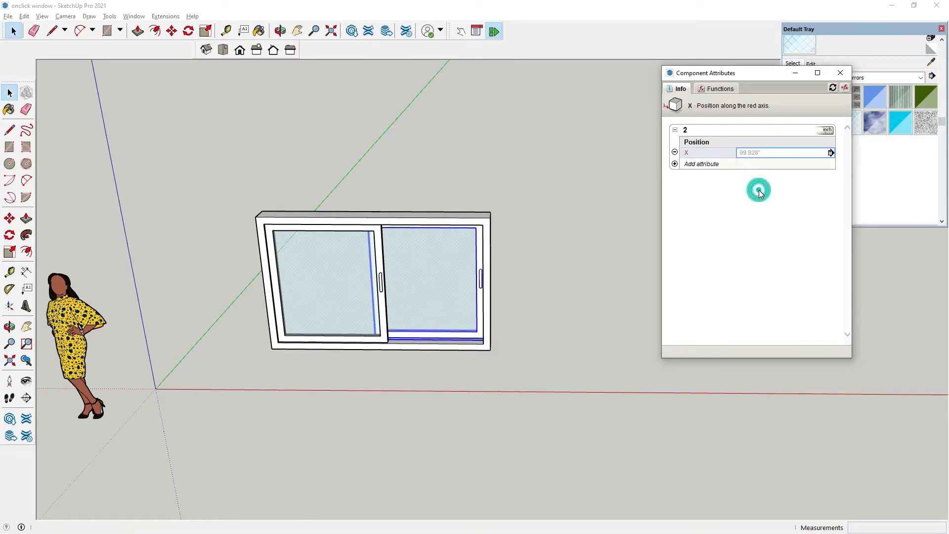
click(675, 163)
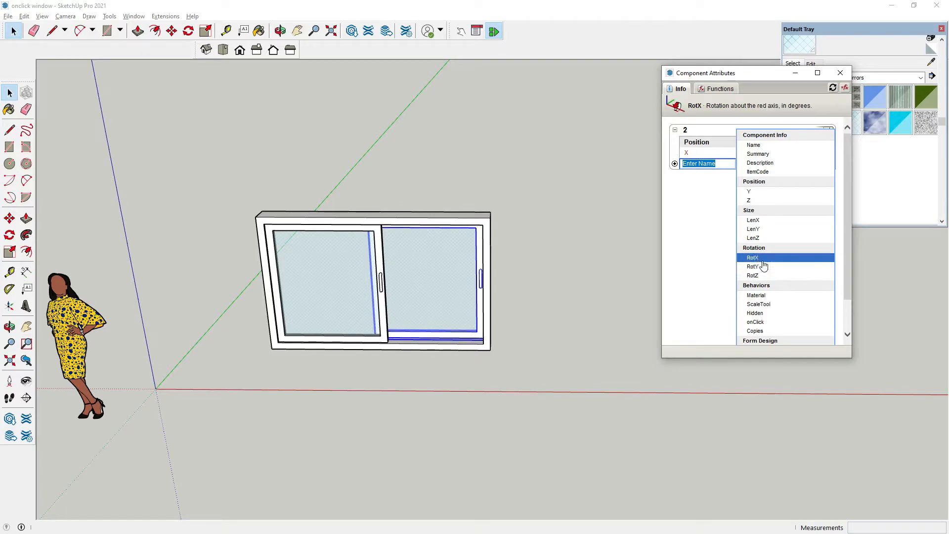
click(764, 323)
Begin the right sash's onClick formula with ANIMATEFAST("X", and inspect the sash's sliding path
click(743, 174)
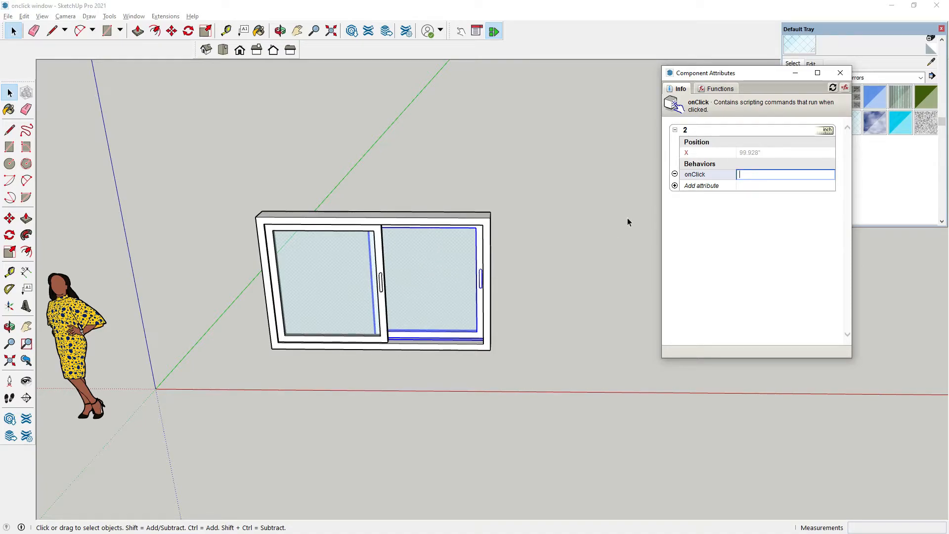
click(742, 176)
text(ANIMATEFAST()
click(699, 151)
scroll(430, 335, up, 8)
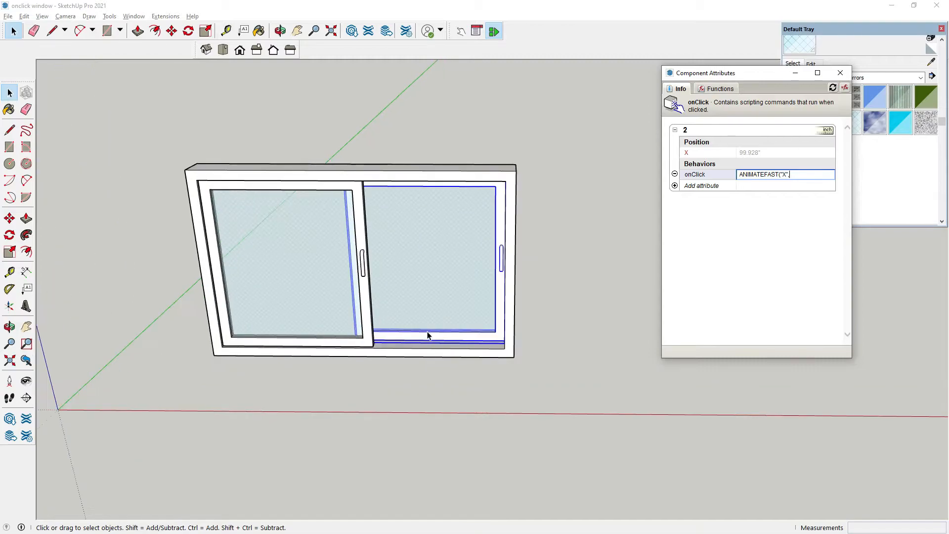
middle_drag(484, 288, 458, 308)
scroll(458, 308, down, 3)
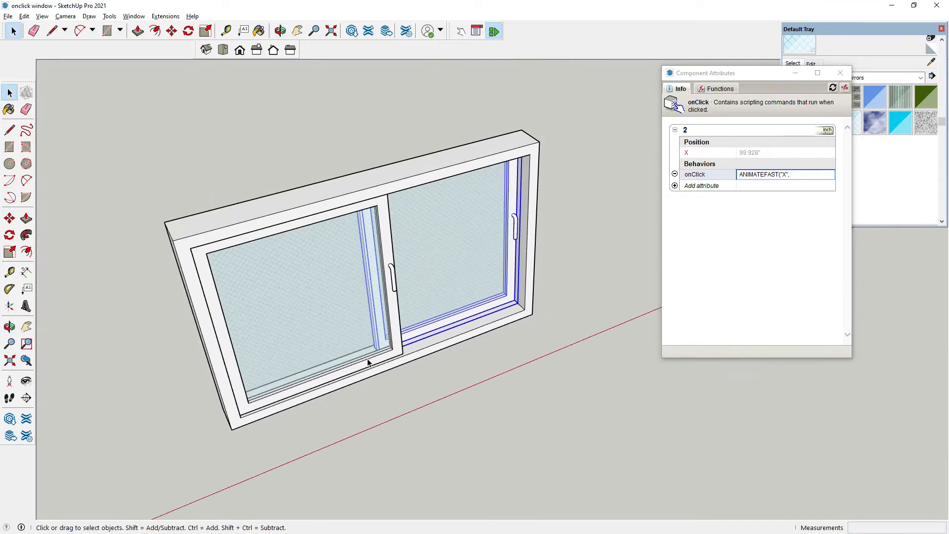
scroll(365, 359, up, 2)
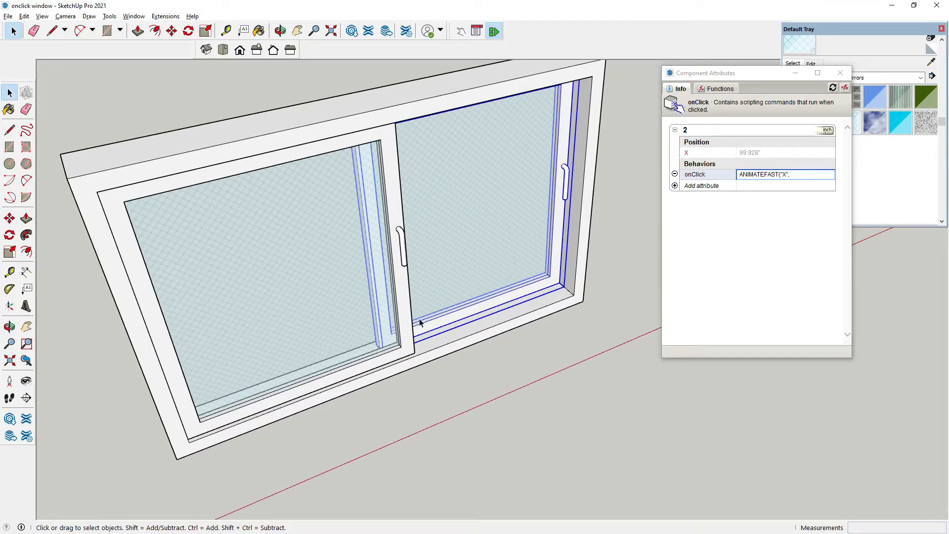
scroll(420, 322, down, 3)
middle_drag(420, 323, 256, 331)
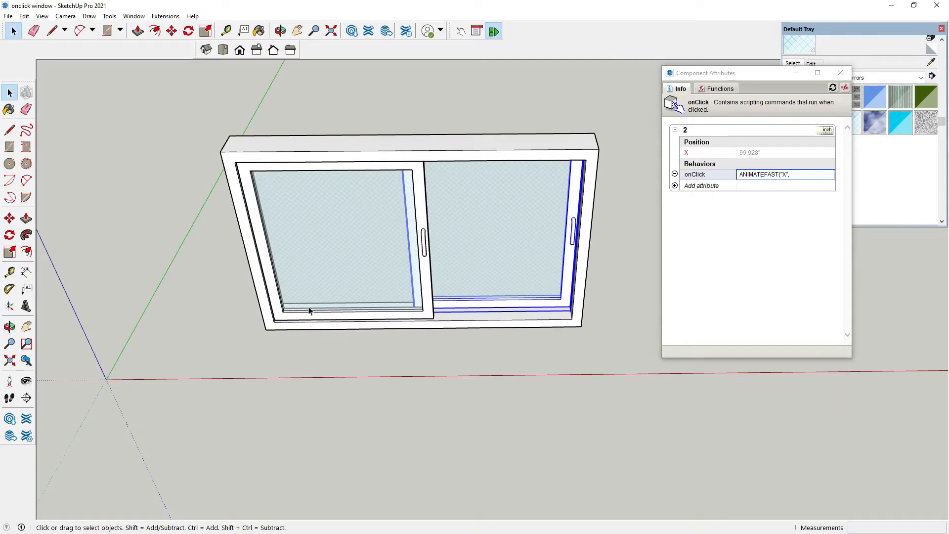
Complete the right sash's onClick formula as ANIMATEFAST("X",99.928,57.928)
click(798, 175)
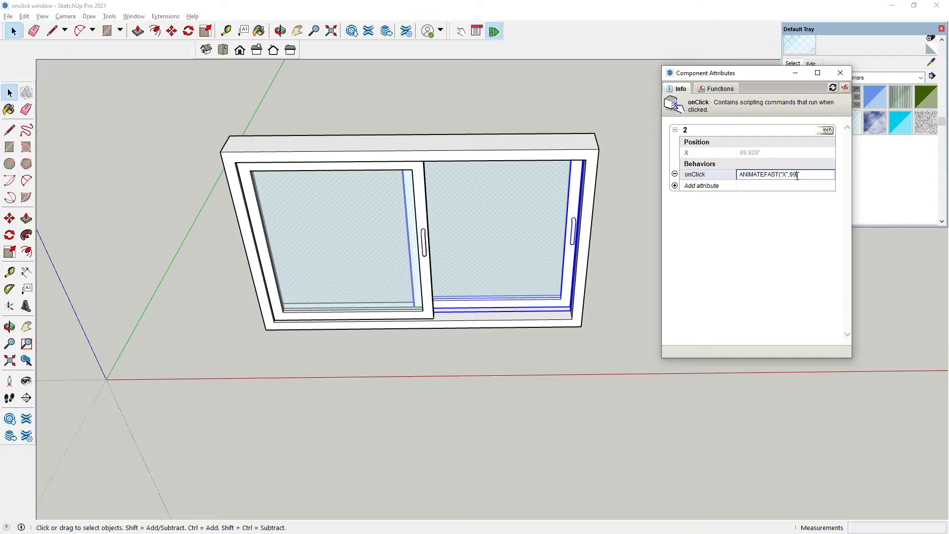
text(928,)
middle_drag(434, 293, 499, 404)
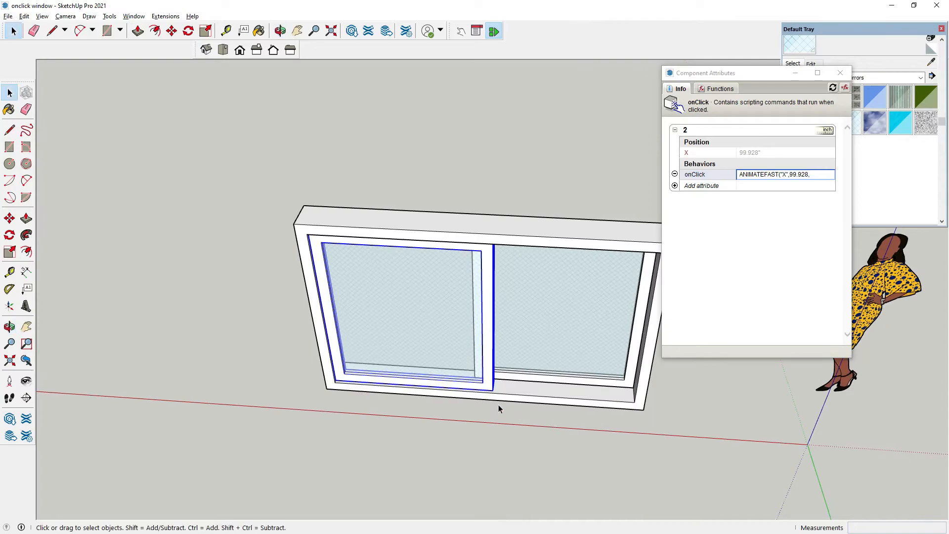
middle_drag(572, 393, 547, 327)
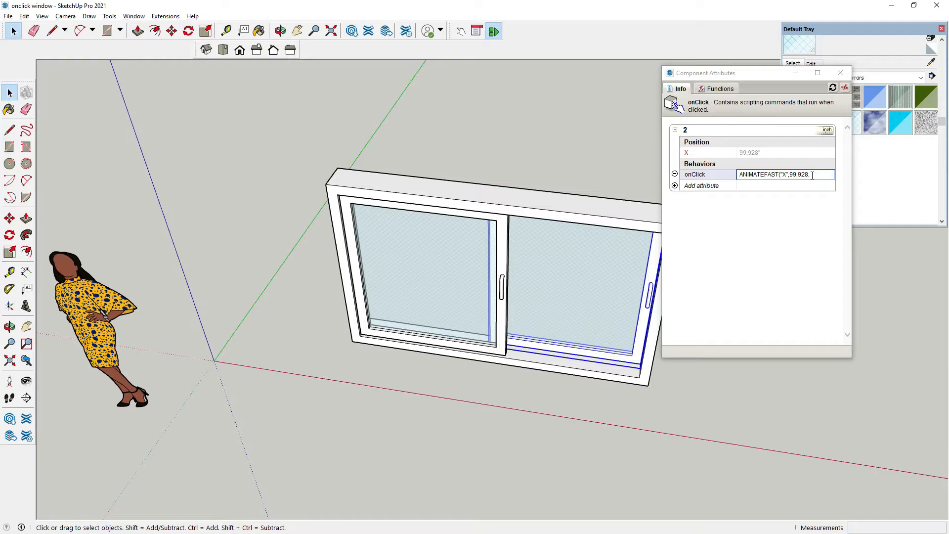
click(816, 174)
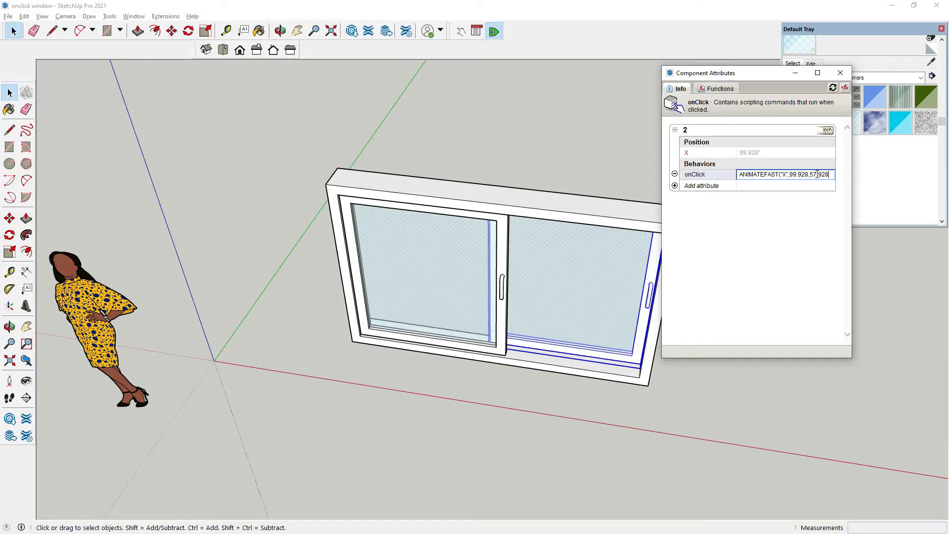
click(806, 235)
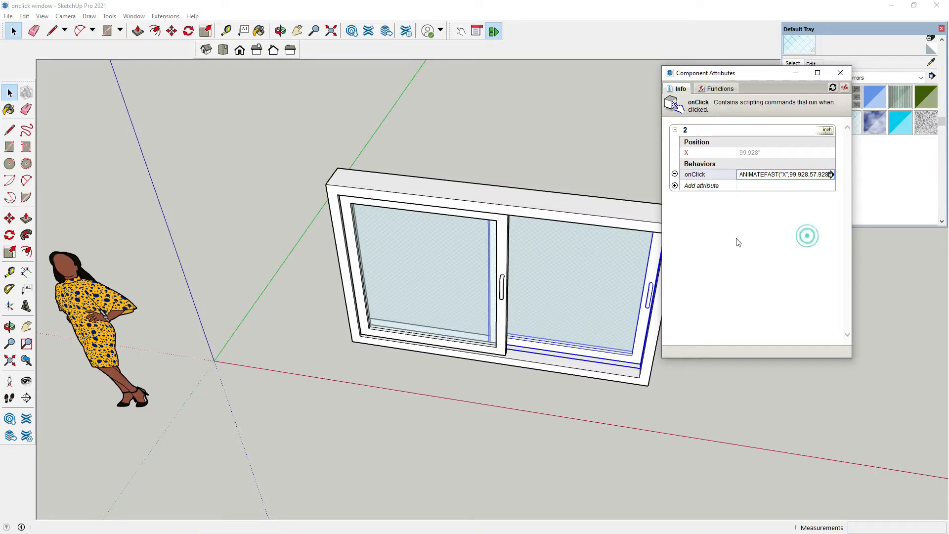
Test both sashes' onClick animations with the Interact tool, sliding them from the front and back of the window
click(460, 34)
click(547, 265)
middle_drag(547, 314, 388, 324)
click(507, 287)
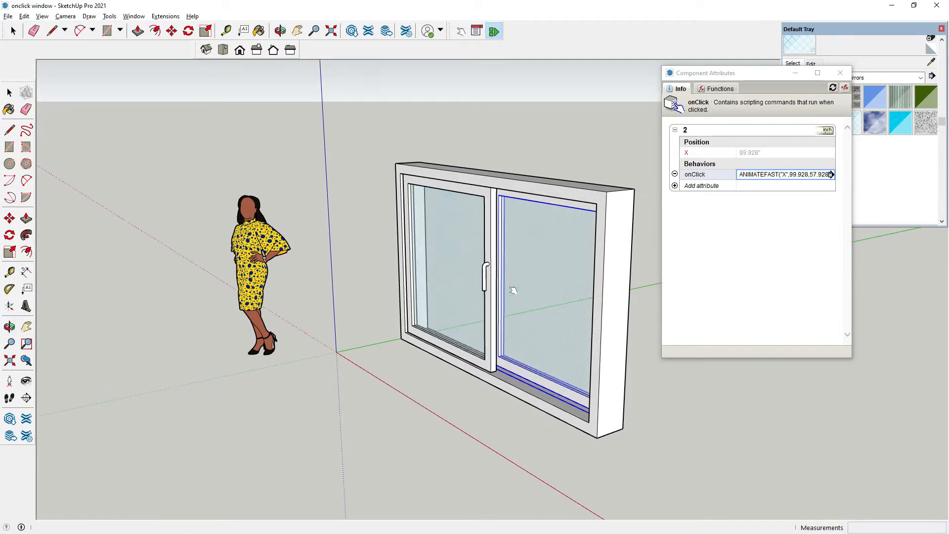
click(467, 288)
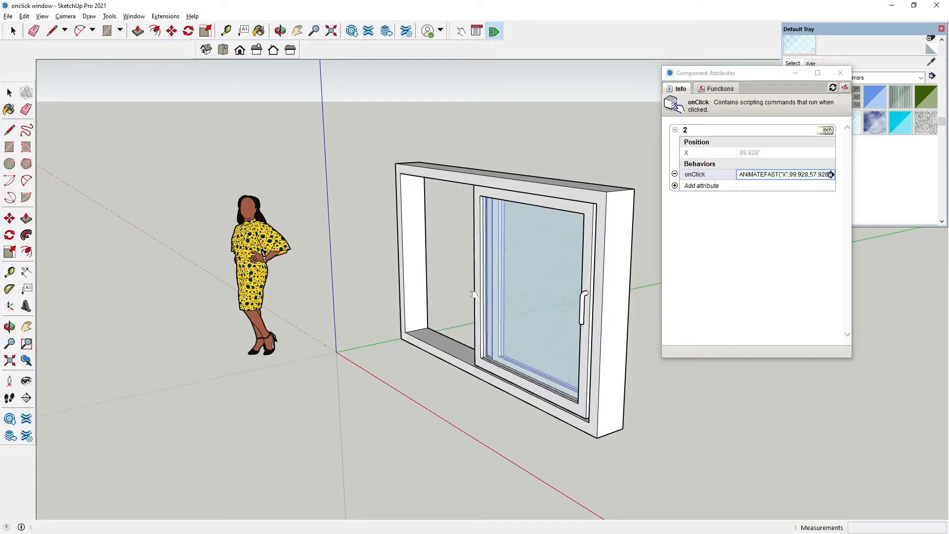
middle_drag(547, 297, 281, 321)
click(425, 297)
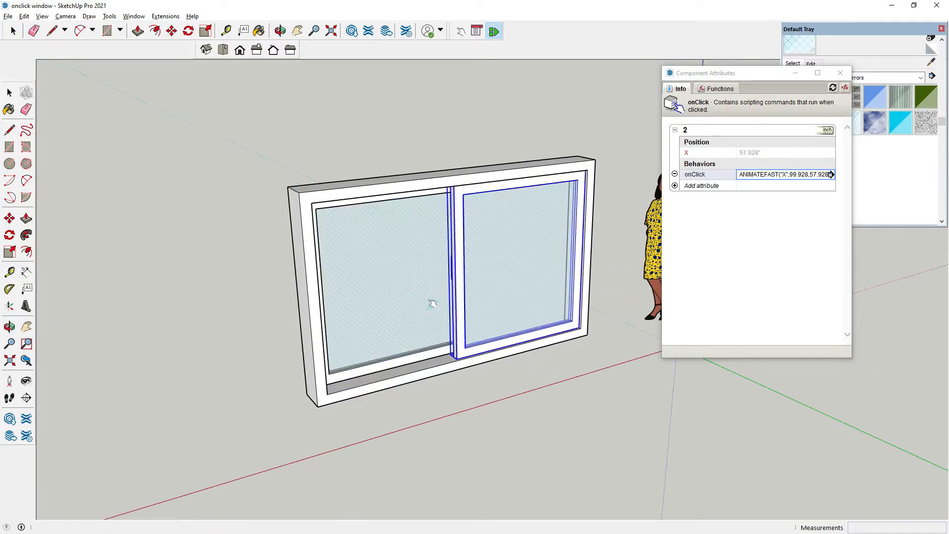
click(493, 270)
click(499, 262)
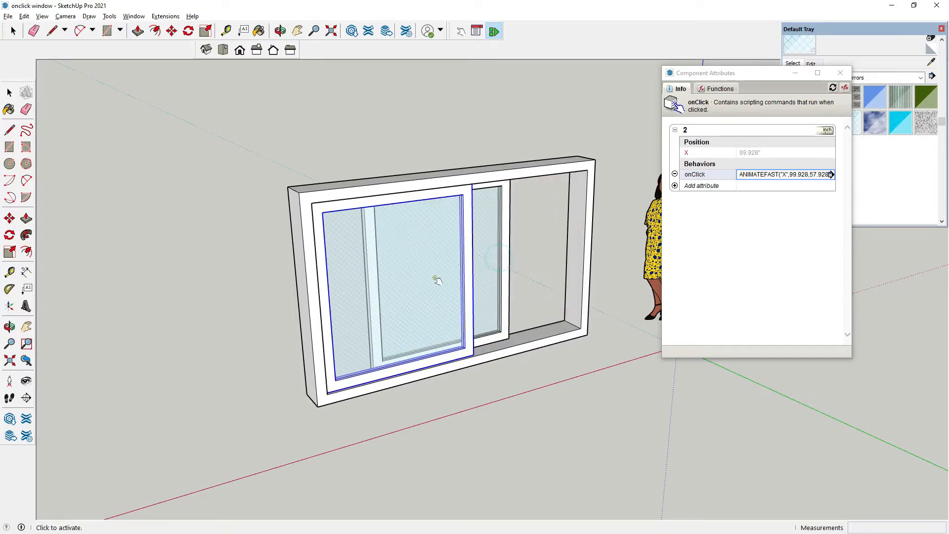
click(423, 282)
middle_drag(381, 297, 435, 363)
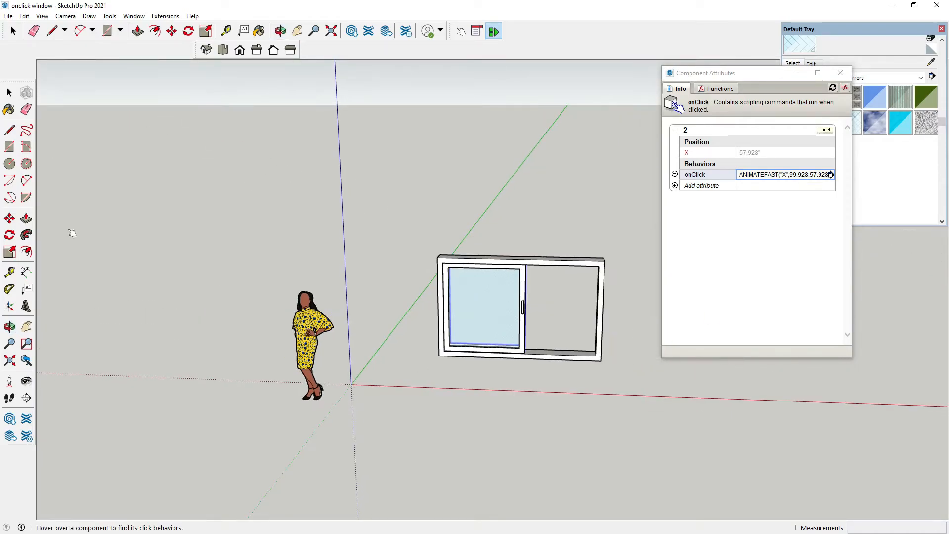
Move the second window about 15' 9" along the red axis toward the animated window
click(10, 92)
click(197, 169)
middle_drag(200, 365, 260, 377)
scroll(260, 378, down, 5)
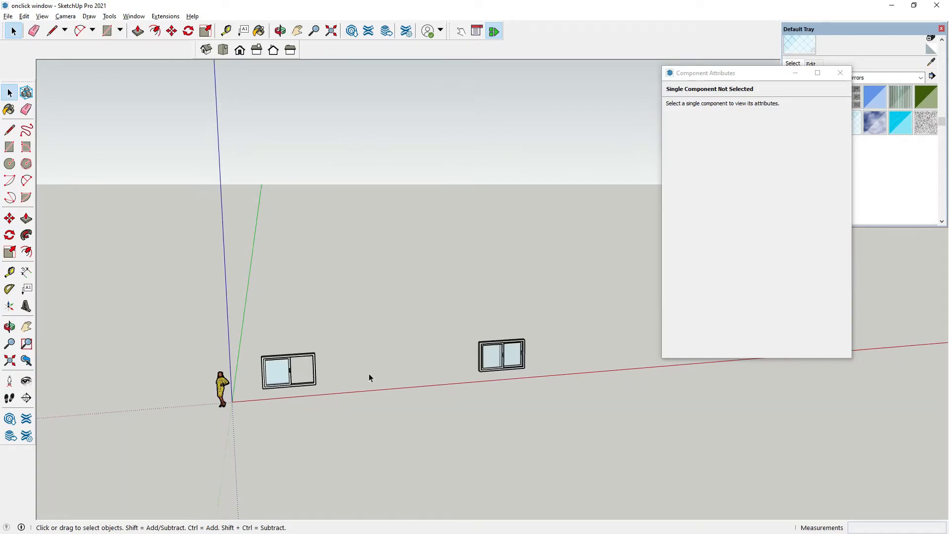
scroll(537, 369, up, 5)
middle_drag(549, 380, 539, 364)
scroll(539, 366, down, 3)
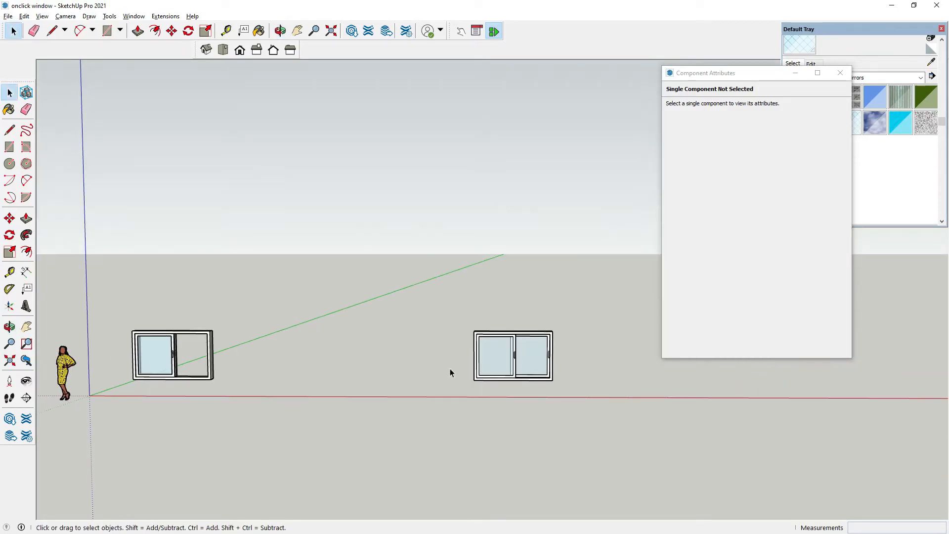
scroll(506, 345, up, 2)
scroll(548, 349, down, 2)
drag(467, 310, 589, 397)
click(9, 218)
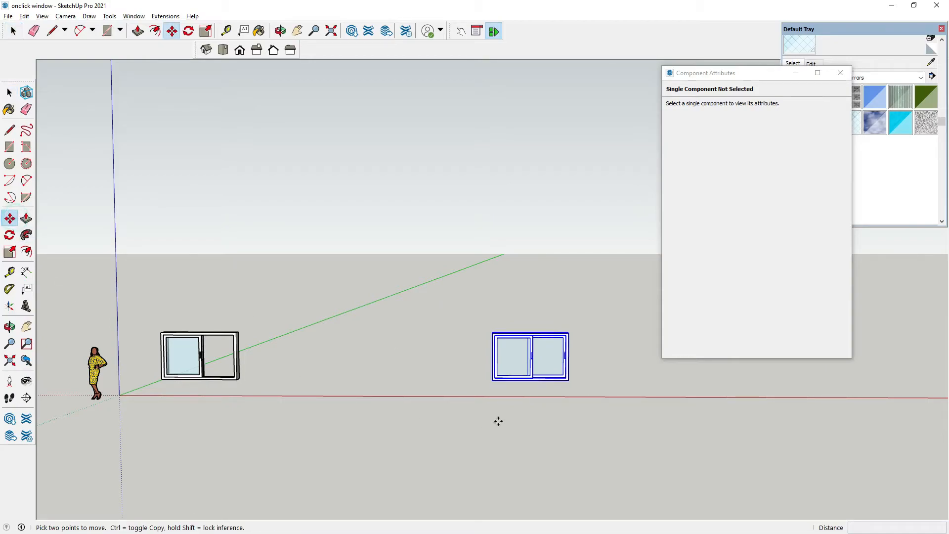
click(497, 420)
click(350, 417)
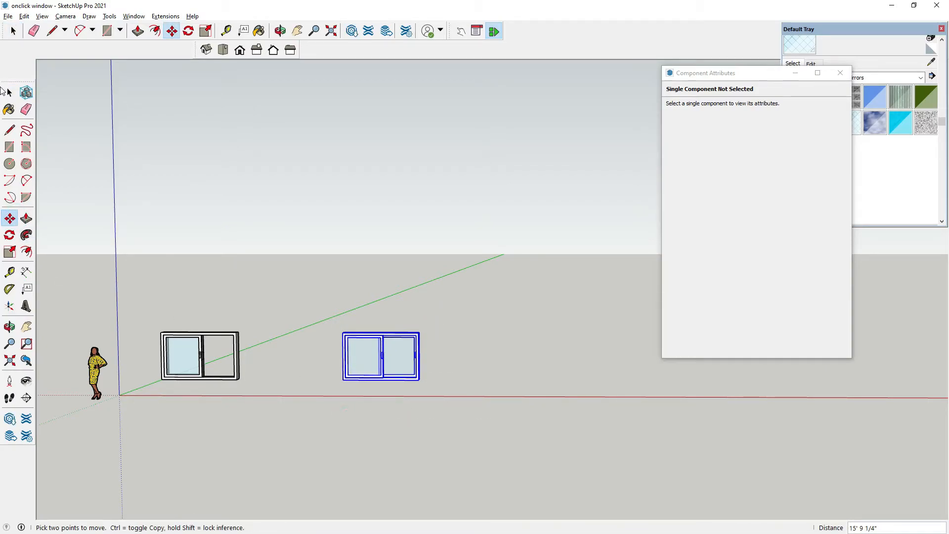
click(8, 93)
click(83, 247)
Draw a large upright rectangle behind the two windows, parallel to them, as a wall face
scroll(84, 254, up, 2)
scroll(197, 417, up, 3)
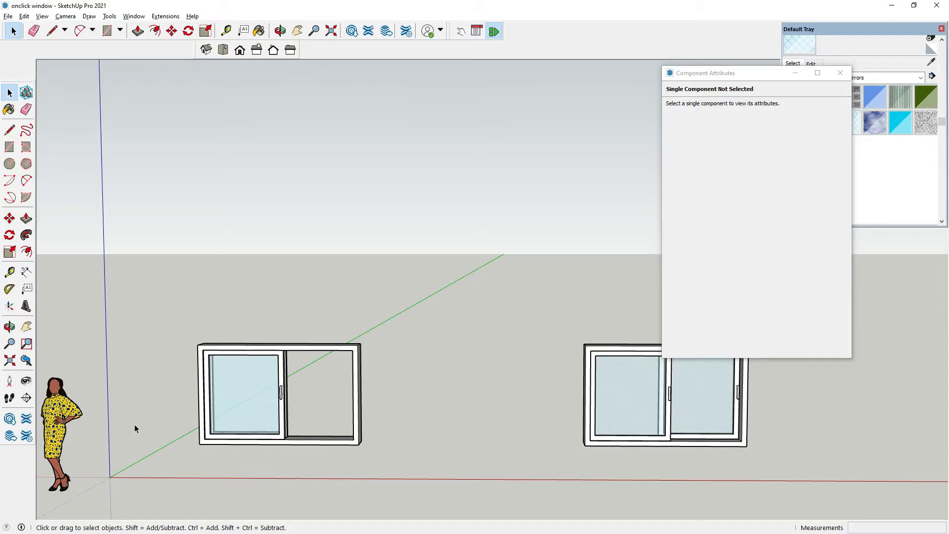
middle_drag(360, 356, 331, 372)
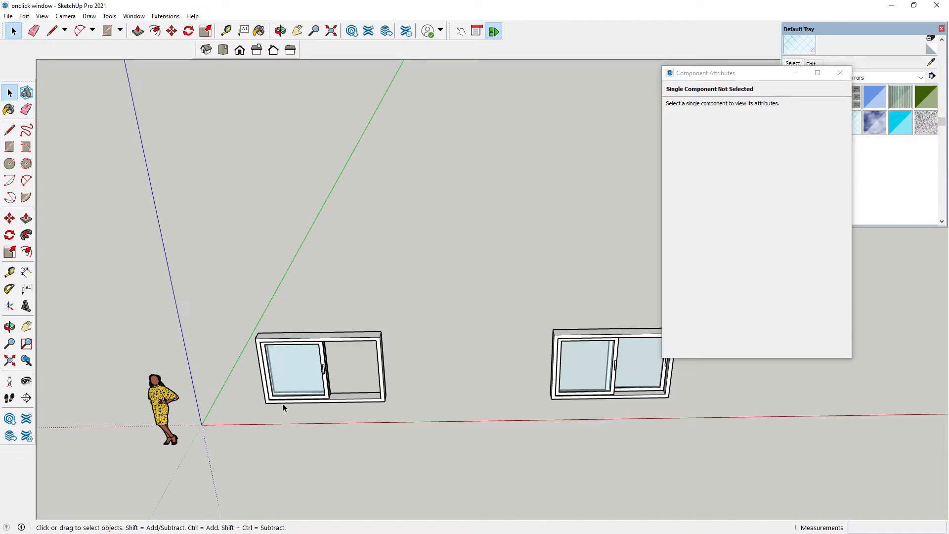
click(9, 147)
middle_drag(186, 307, 331, 148)
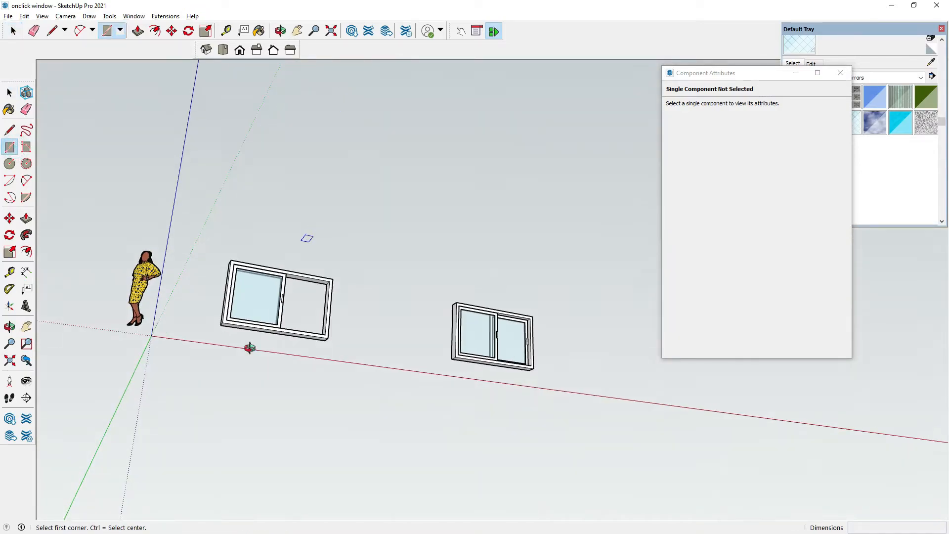
middle_drag(250, 347, 303, 211)
click(319, 193)
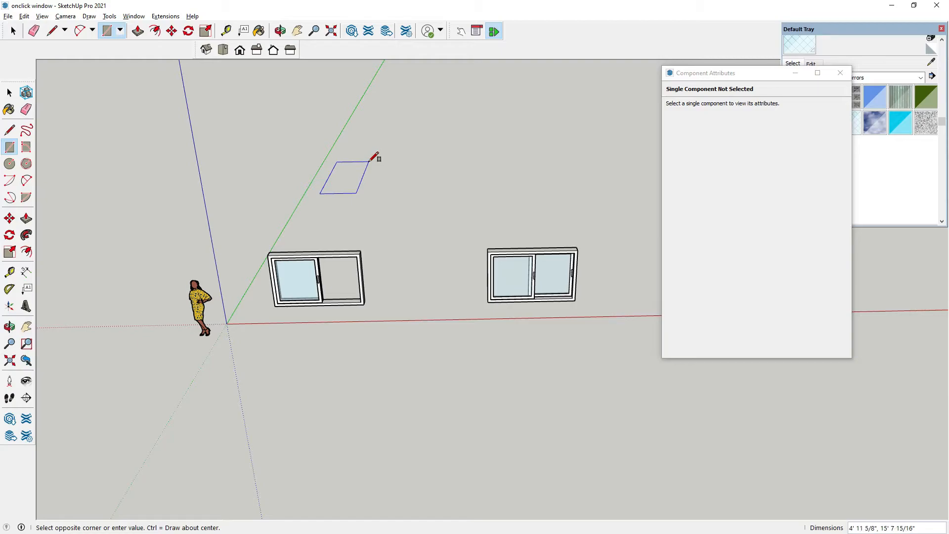
middle_drag(422, 104, 448, 144)
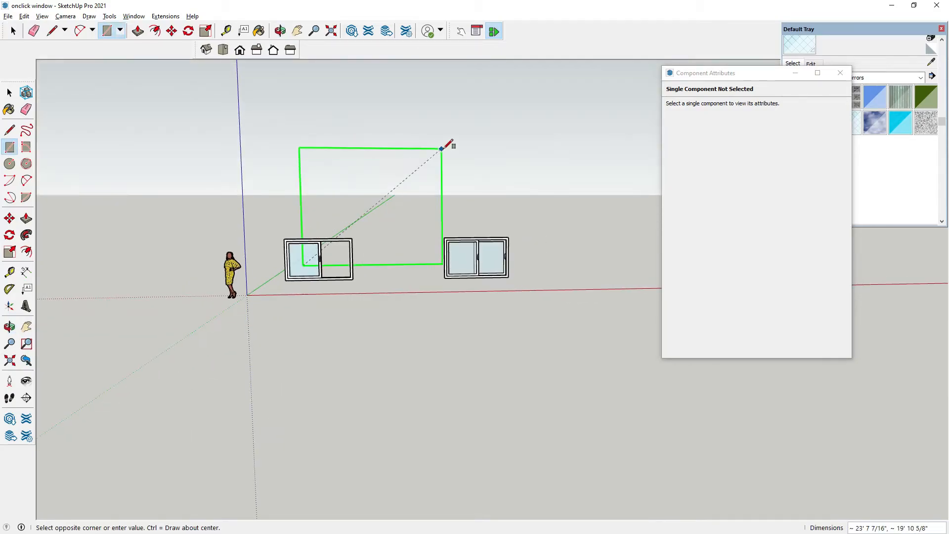
click(461, 146)
Push/Pull the wall face to a thickness of about 2' 4 1/4"
middle_drag(423, 189, 260, 84)
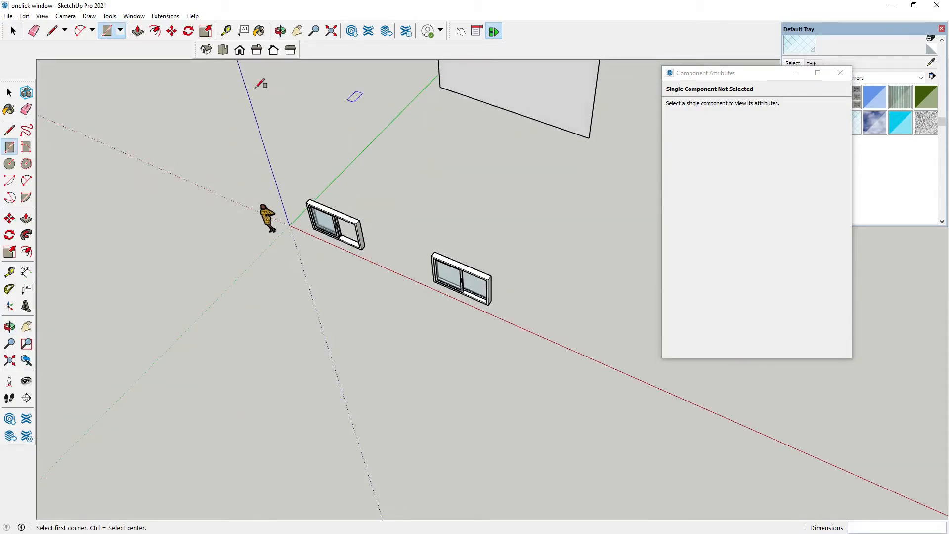
click(29, 223)
scroll(271, 281, down, 3)
click(470, 132)
click(485, 133)
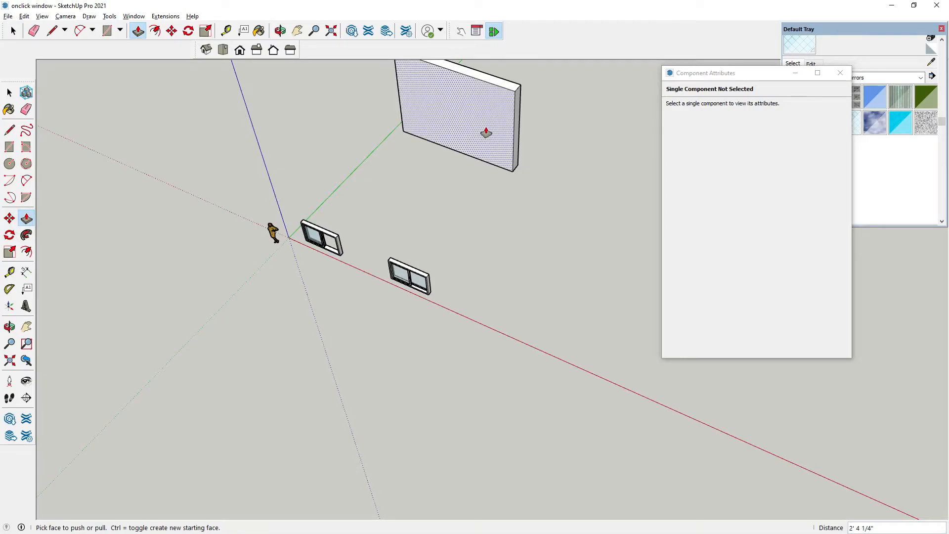
key(space)
click(10, 218)
middle_drag(207, 129, 180, 223)
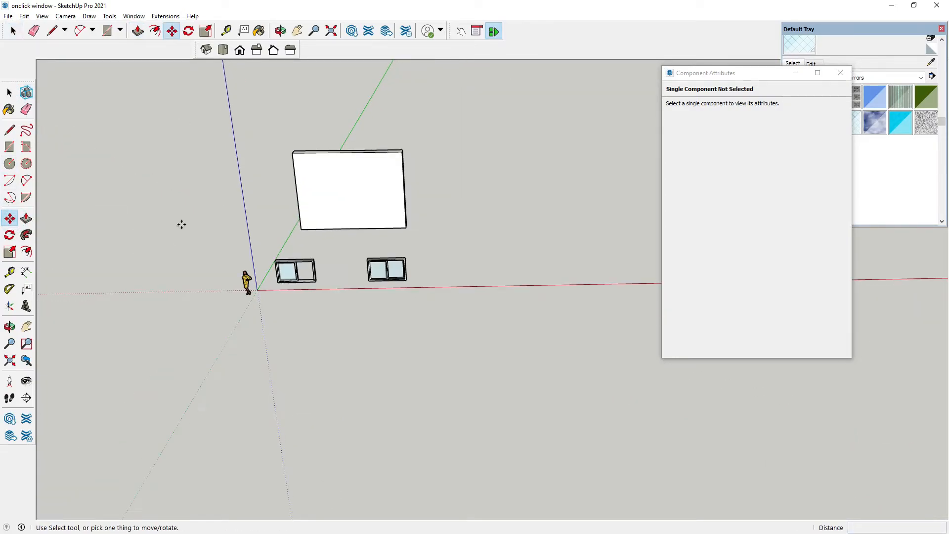
Draw an 8' by 5' rectangle on the wall's front face for the window opening
click(10, 130)
click(9, 146)
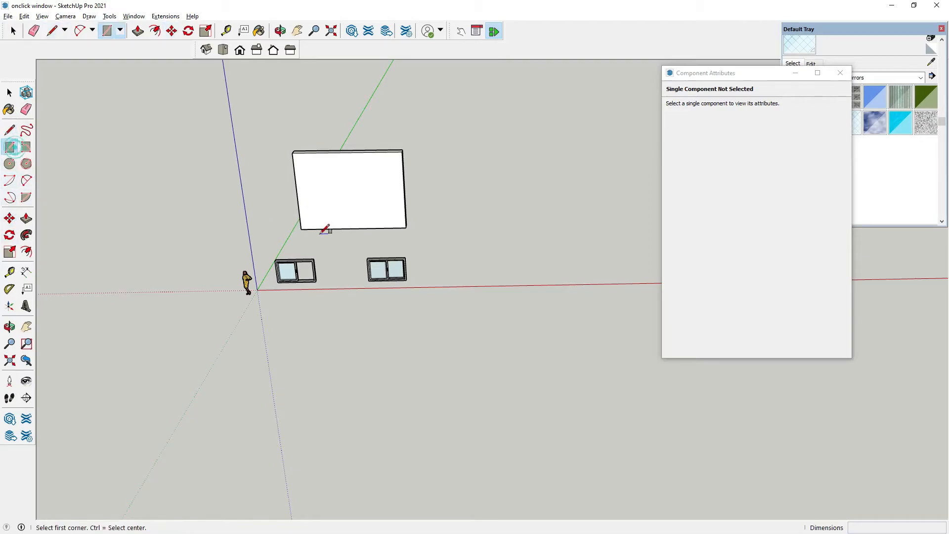
scroll(327, 220, up, 3)
click(315, 146)
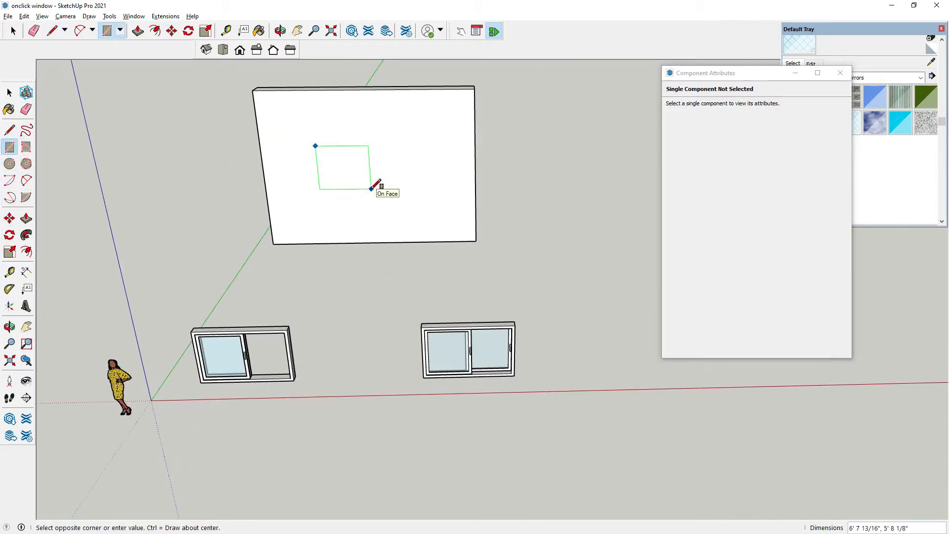
text(8',5')
key(Return)
Push the 8' by 5' rectangle back 2' 4 1/4" through the wall to cut the opening
key(p)
scroll(316, 163, up, 2)
click(327, 179)
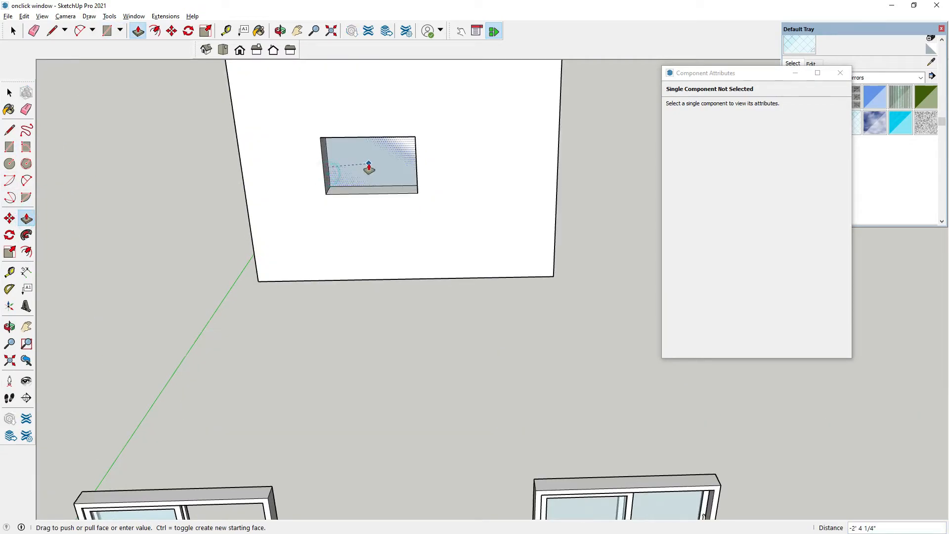
click(363, 165)
key(space)
Move the animated window into the wall opening, matching their lower-left front corners
scroll(179, 329, down, 3)
drag(149, 342, 300, 456)
key(m)
scroll(175, 448, up, 2)
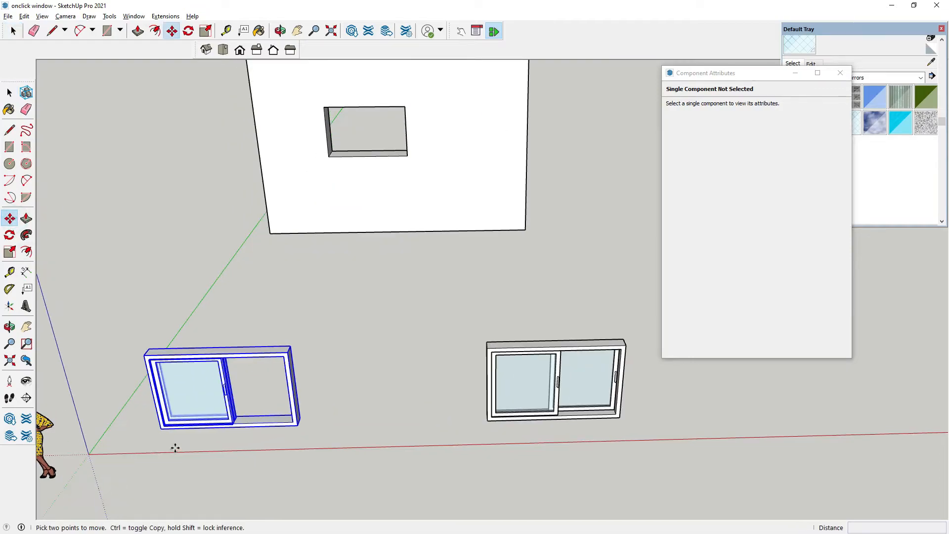
click(161, 428)
click(332, 153)
click(10, 92)
click(83, 164)
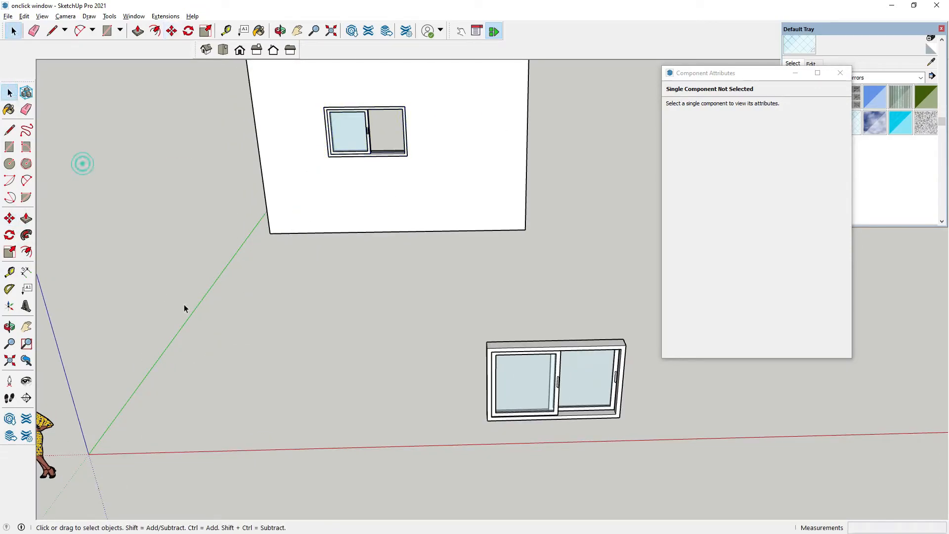
click(20, 92)
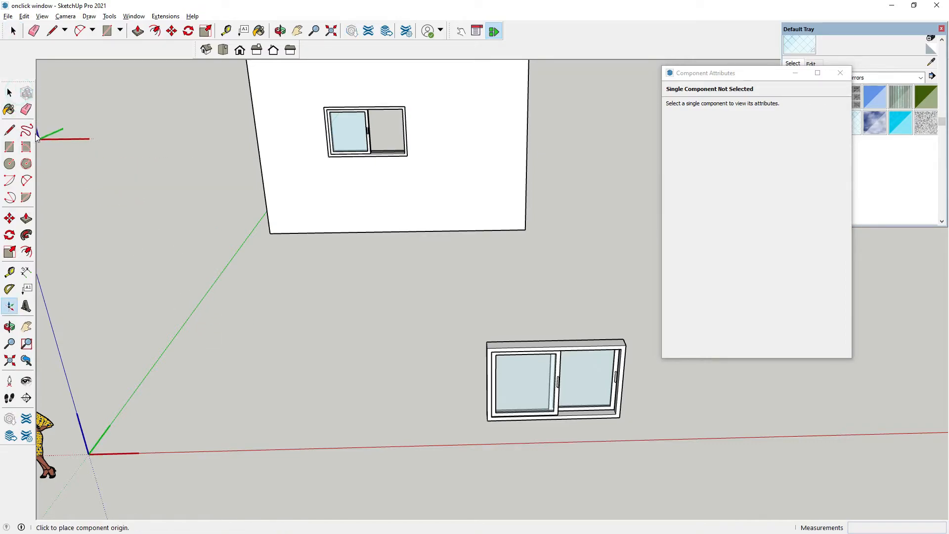
click(9, 92)
click(147, 210)
Test the sash animations of the window in the wall with the Interact tool and inspect the sash positions
scroll(334, 392, down, 2)
middle_drag(341, 392, 417, 333)
scroll(347, 190, up, 3)
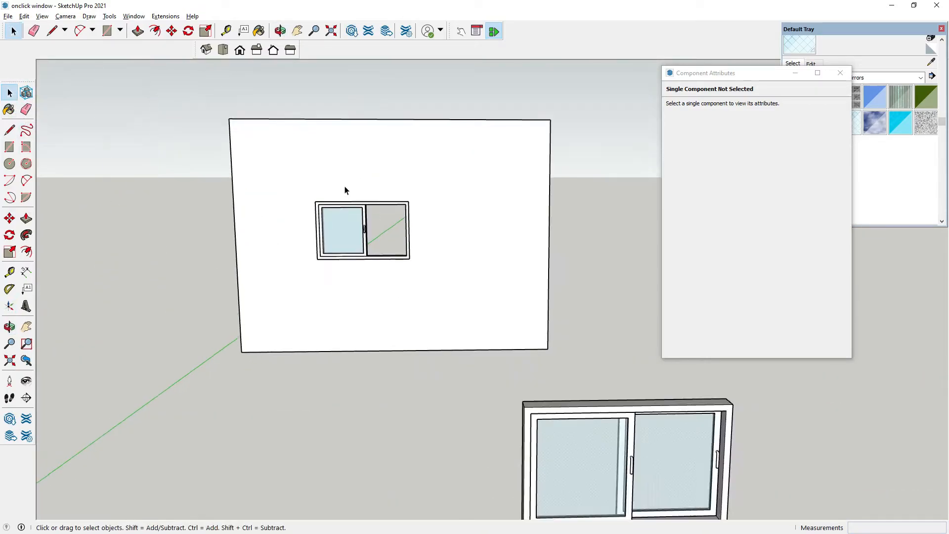
scroll(354, 247, up, 5)
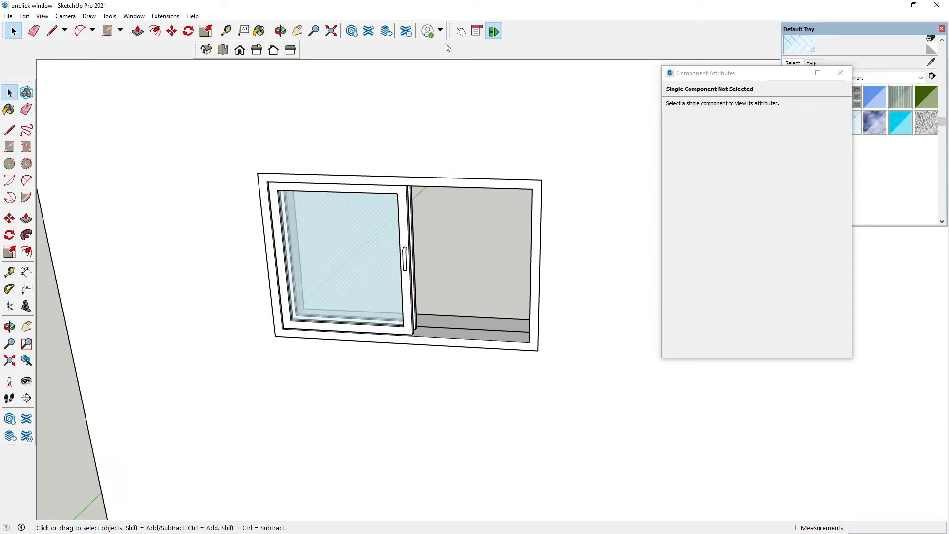
click(461, 31)
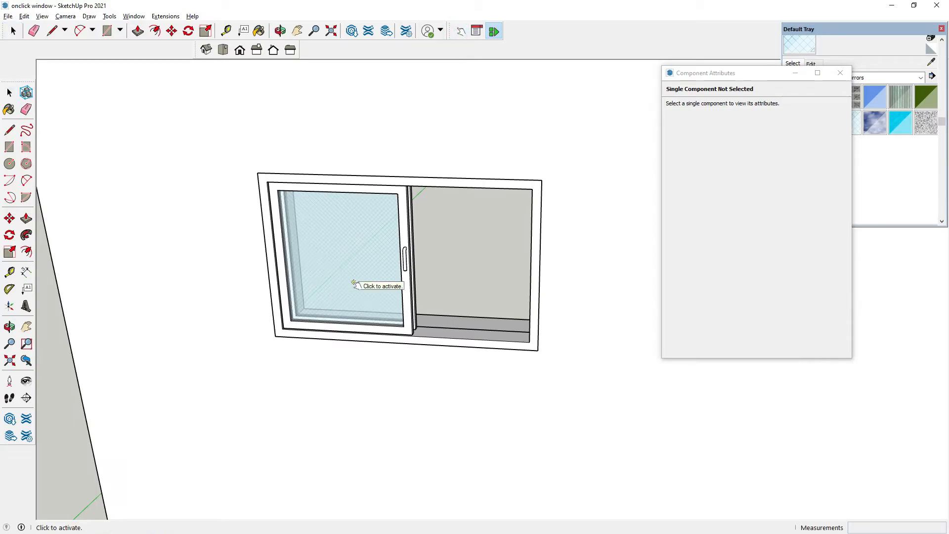
scroll(353, 284, down, 5)
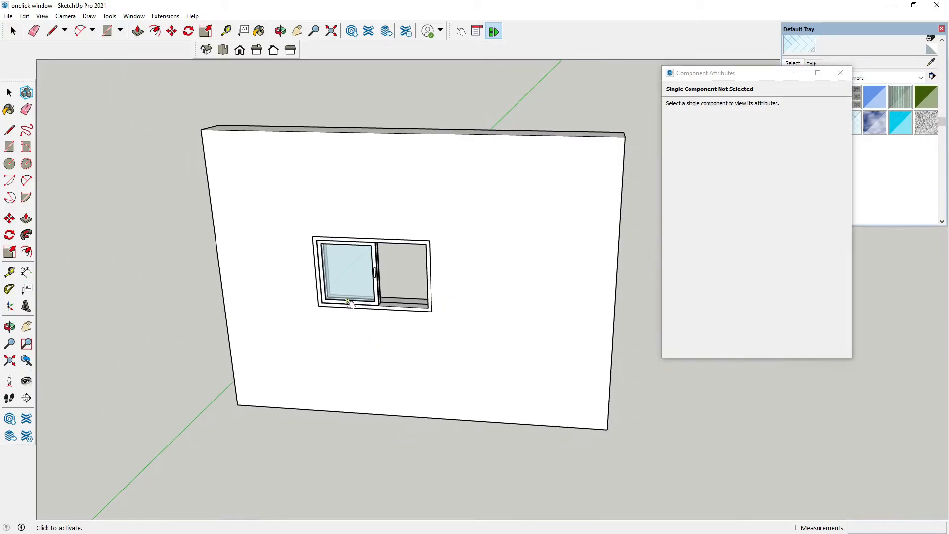
scroll(353, 286, up, 2)
click(353, 287)
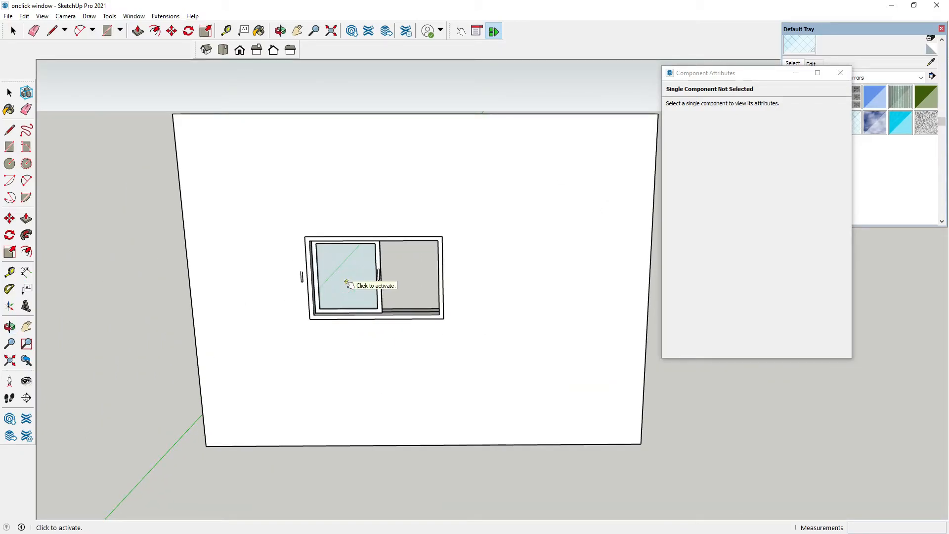
click(347, 282)
click(339, 271)
middle_drag(302, 277, 320, 330)
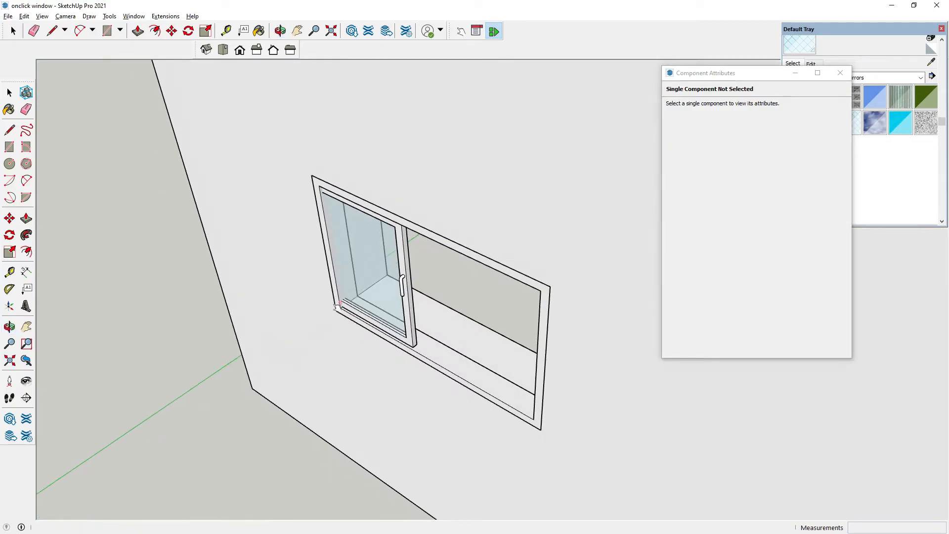
scroll(350, 266, down, 3)
Select the ANIMATESLOW sash in the wall window to check its X position and onClick attributes
click(10, 93)
scroll(365, 358, down, 3)
middle_drag(384, 361, 379, 320)
click(397, 319)
scroll(394, 320, down, 4)
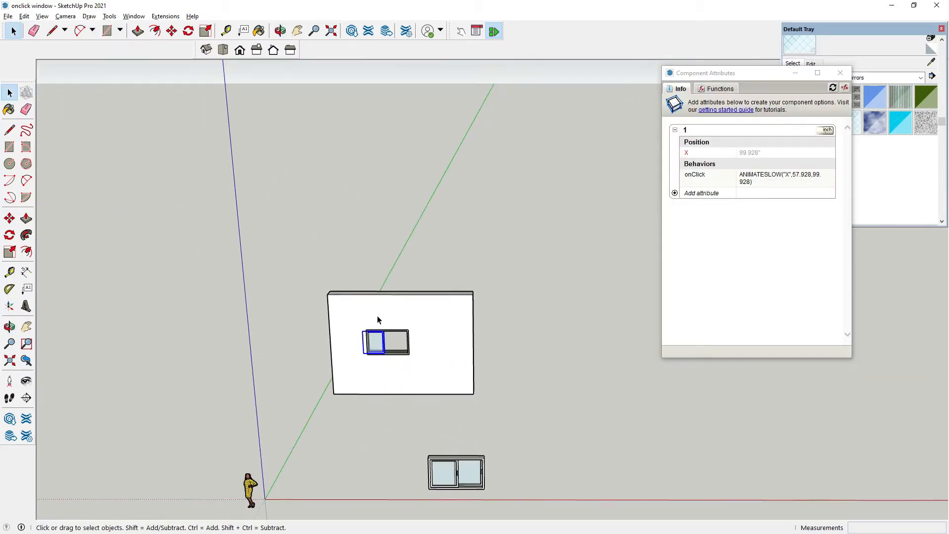
Delete the wall around the animated window and test both of its sashes with the Interact tool
scroll(380, 319, down, 2)
triple_click(417, 326)
key(Delete)
scroll(341, 324, up, 5)
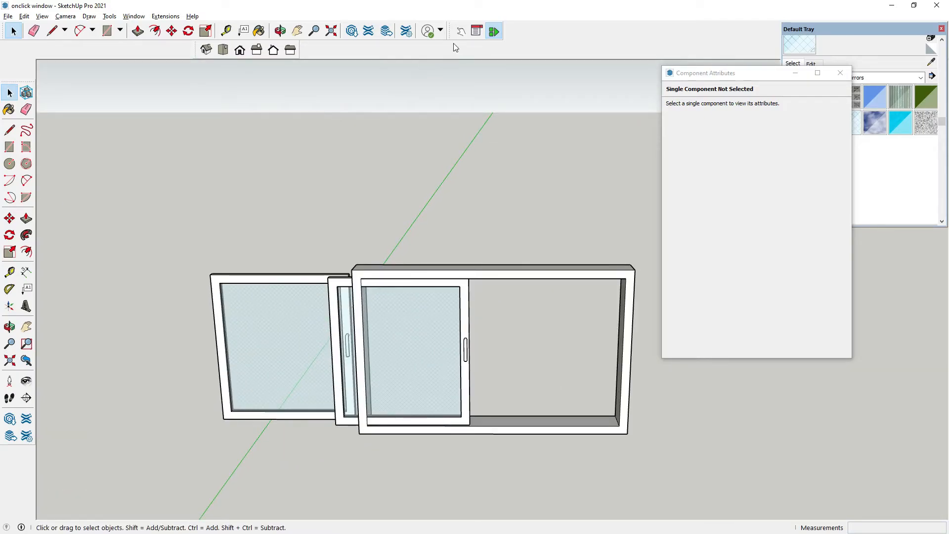
click(460, 31)
click(404, 336)
middle_drag(255, 313, 384, 290)
click(542, 188)
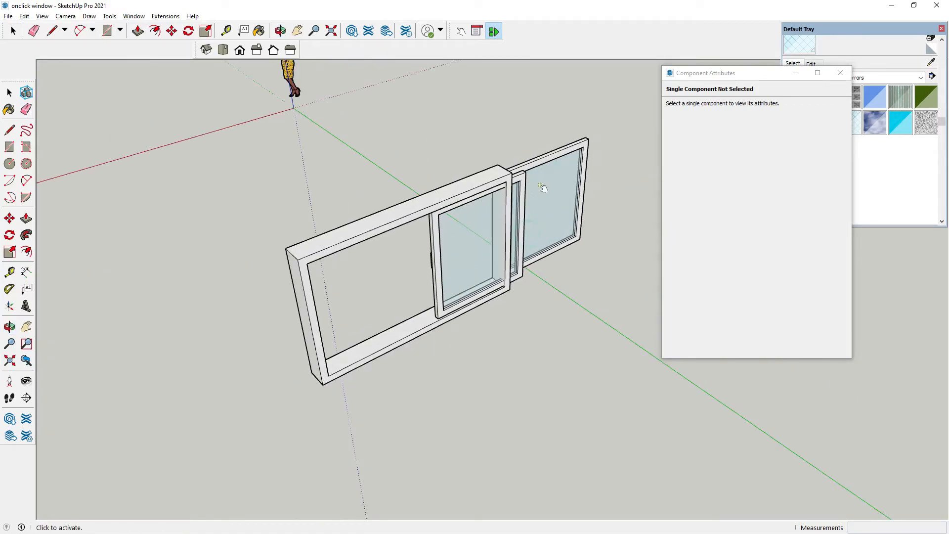
click(490, 268)
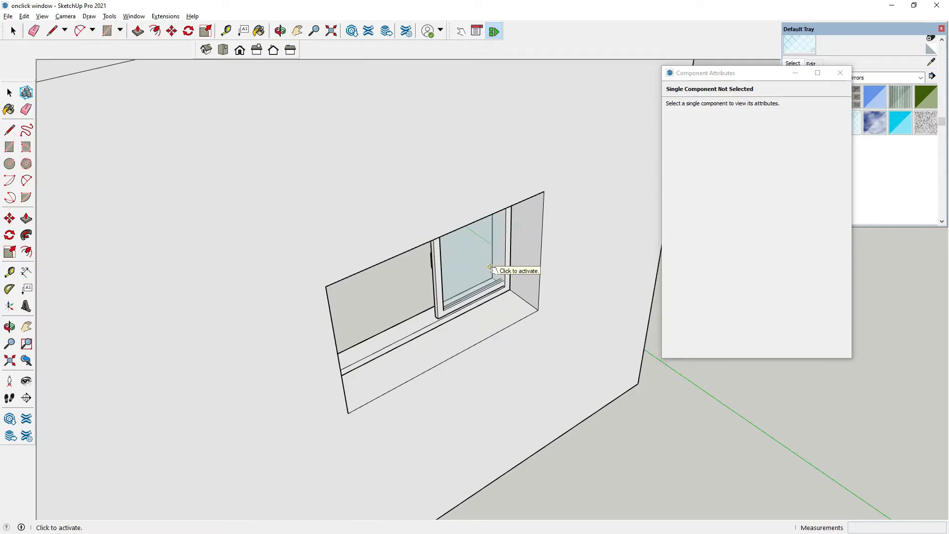
Undo the wall deletion, the window's move into the wall and the cutting of the wall opening
key(ctrl+z)
key(ctrl+z)
scroll(299, 354, down, 1)
middle_drag(298, 354, 580, 316)
scroll(580, 317, down, 5)
middle_drag(328, 334, 366, 379)
Play the sash animation of the window near the origin with the Interact tool
scroll(392, 438, up, 5)
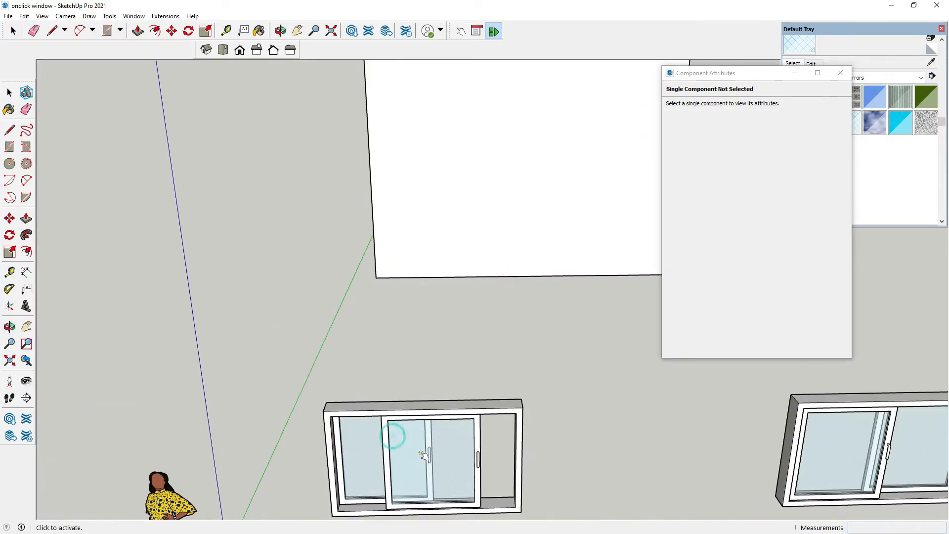
scroll(363, 423, up, 2)
click(364, 423)
scroll(348, 438, down, 3)
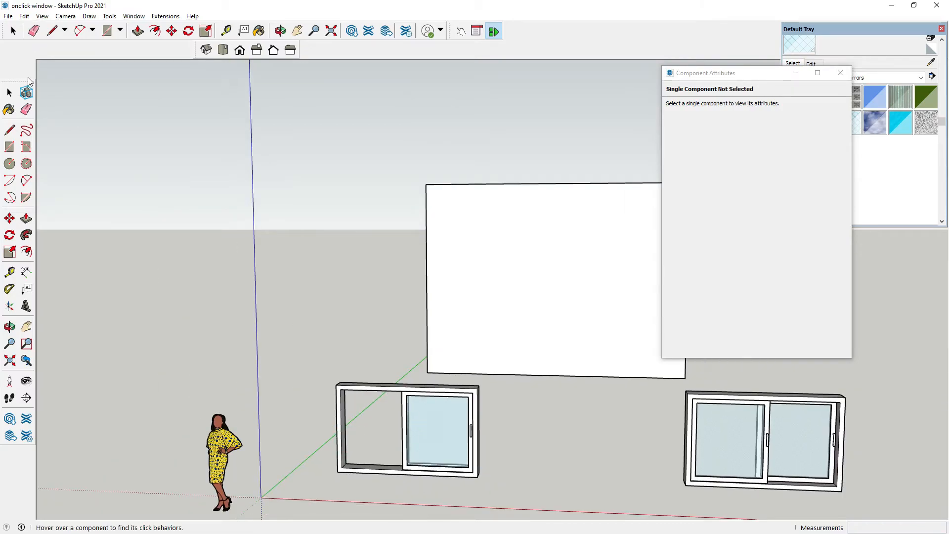
Delete the solid wall standing behind the two windows
click(9, 93)
scroll(277, 267, down, 5)
scroll(431, 185, up, 2)
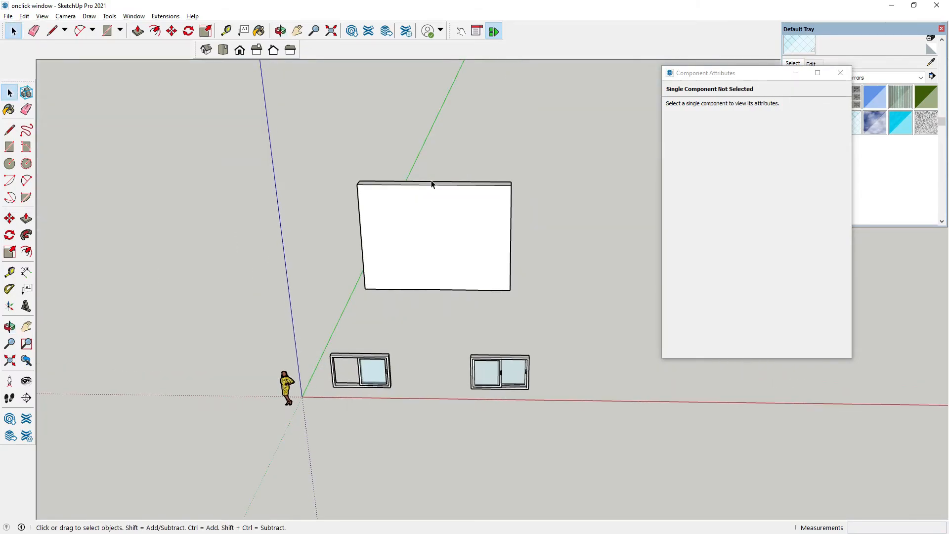
click(435, 237)
key(Delete)
click(420, 235)
scroll(401, 377, up, 3)
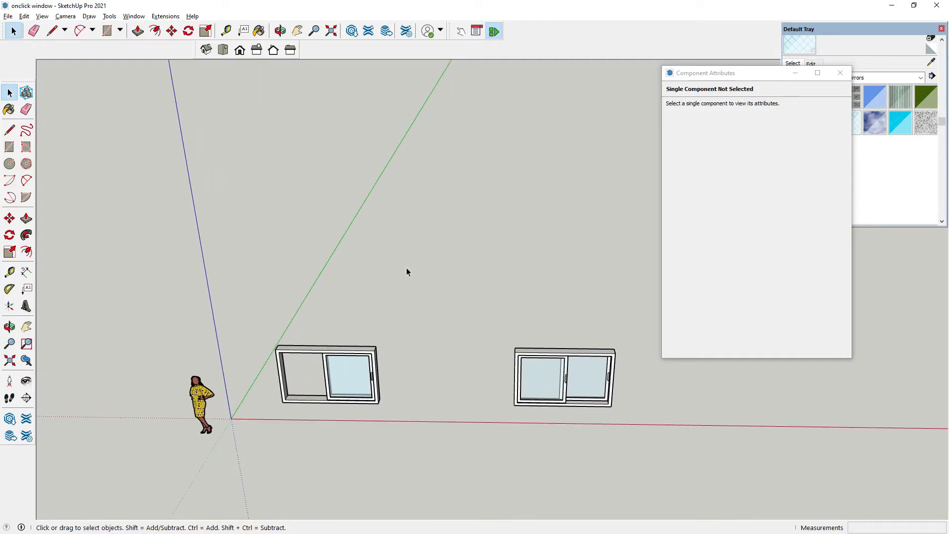
Slide the front sash of the window near the origin back to its closed position with the Interact tool
scroll(406, 268, down, 1)
scroll(220, 294, down, 2)
scroll(338, 384, up, 3)
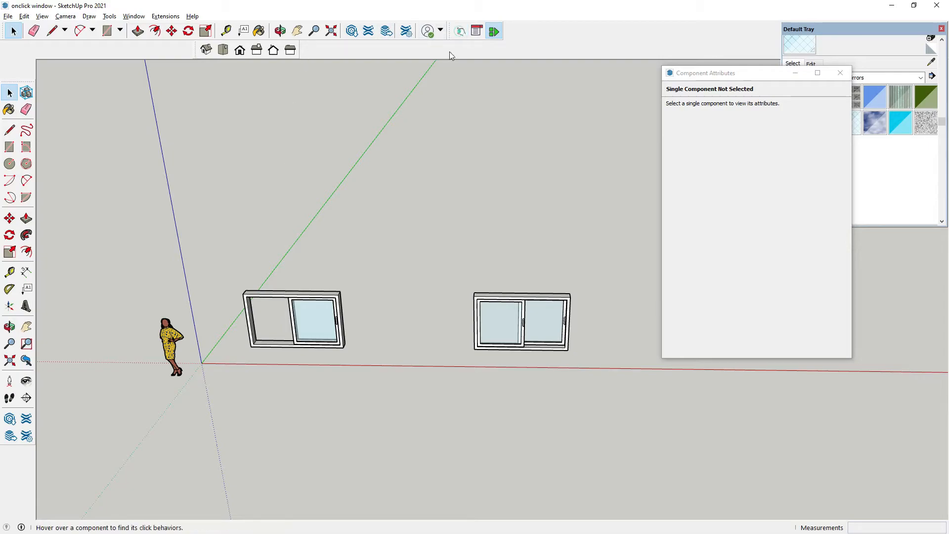
click(460, 30)
click(309, 318)
click(9, 92)
click(232, 183)
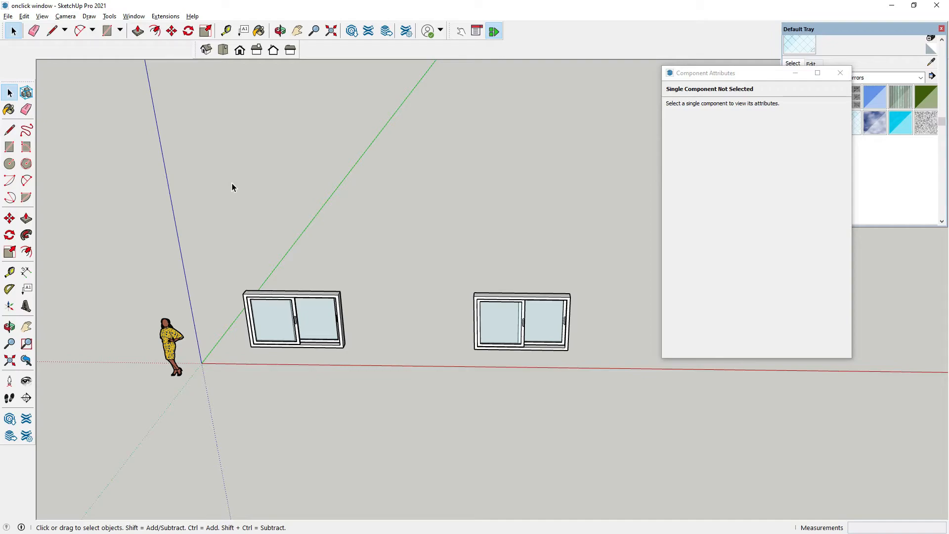
Rotate the animated window in the ground plane so that it runs along the green axis
middle_drag(275, 267, 278, 338)
click(284, 302)
click(9, 234)
click(269, 251)
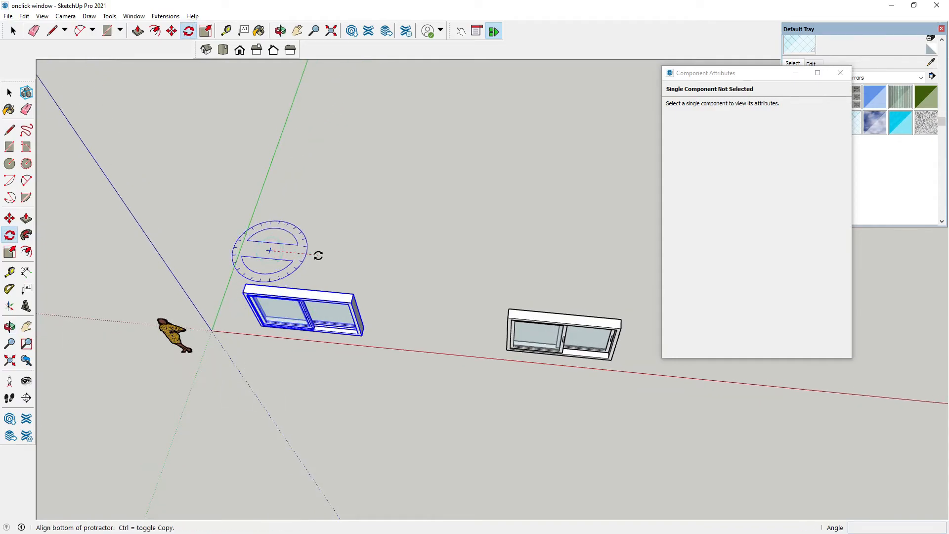
click(317, 255)
click(291, 196)
middle_drag(371, 317, 162, 174)
click(9, 93)
scroll(484, 179, up, 2)
scroll(484, 179, up, 5)
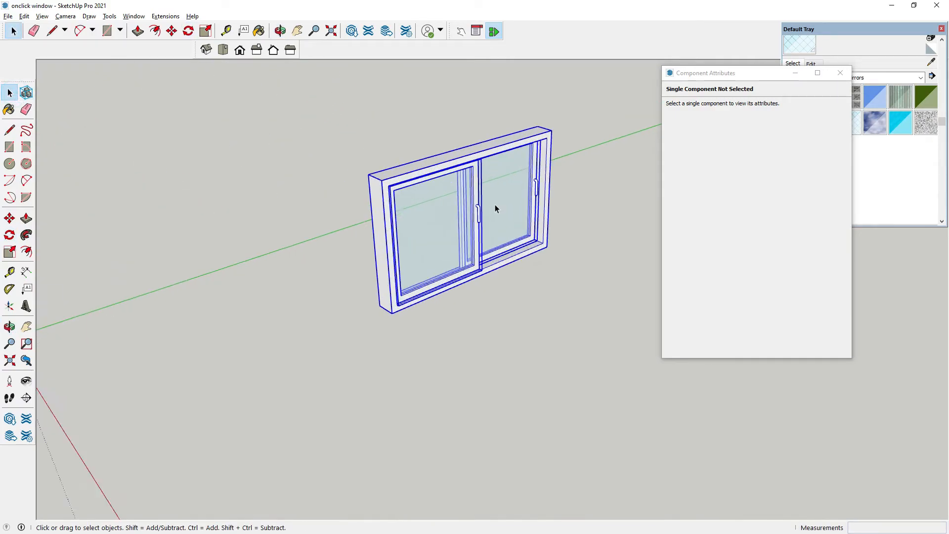
Test the onClick animations of both sashes on the rotated window with the Interact tool
click(461, 31)
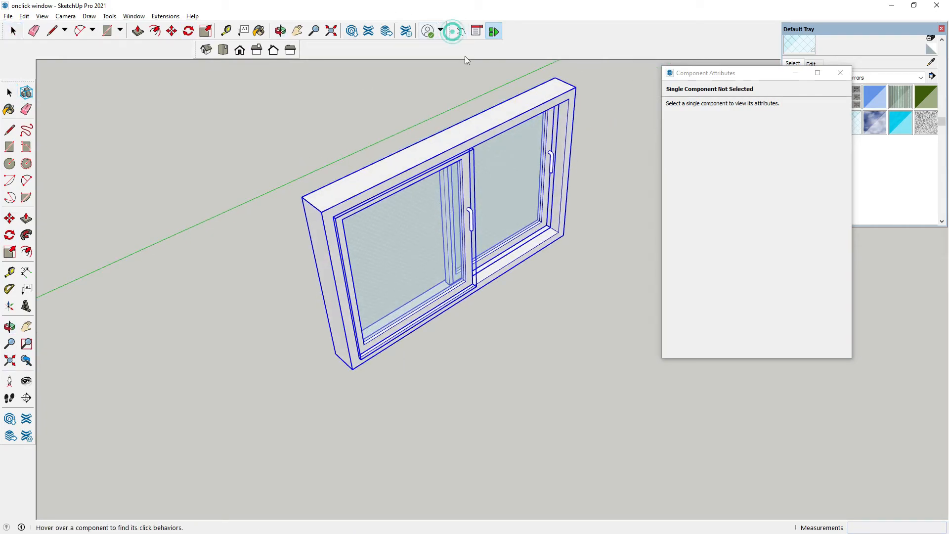
click(418, 254)
click(487, 227)
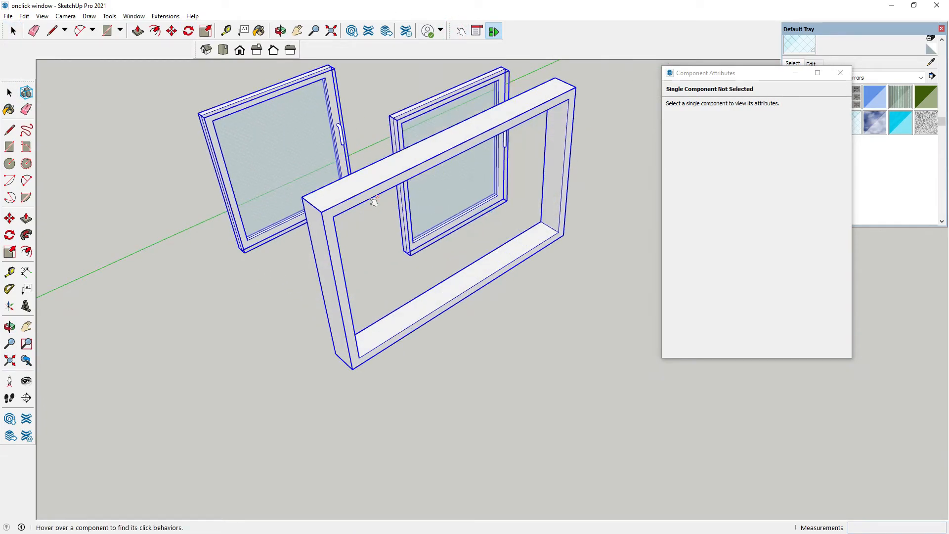
click(310, 156)
click(423, 123)
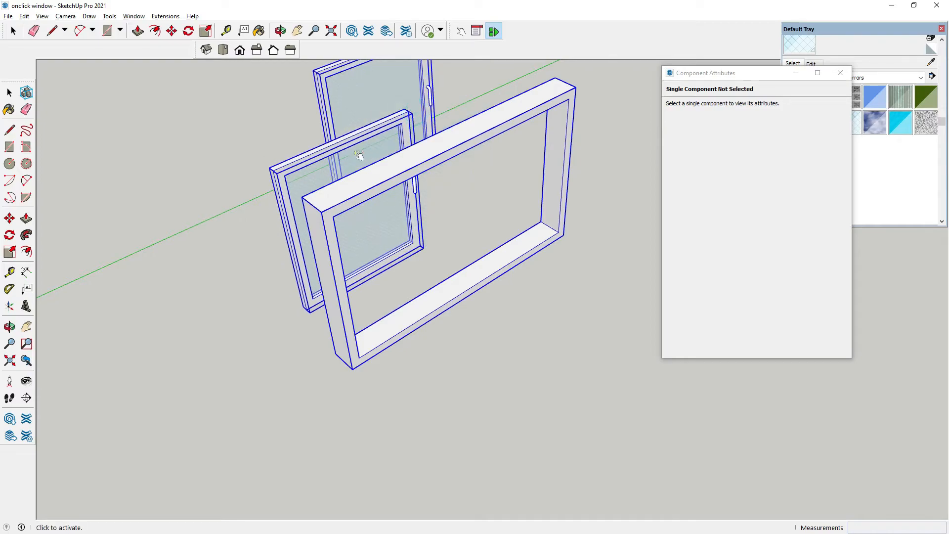
click(349, 156)
click(353, 97)
click(375, 106)
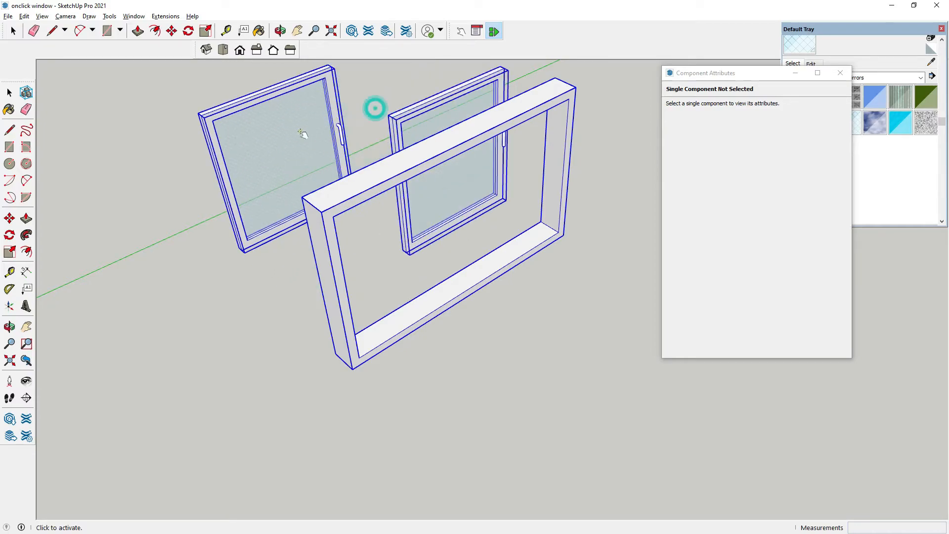
click(298, 130)
click(10, 94)
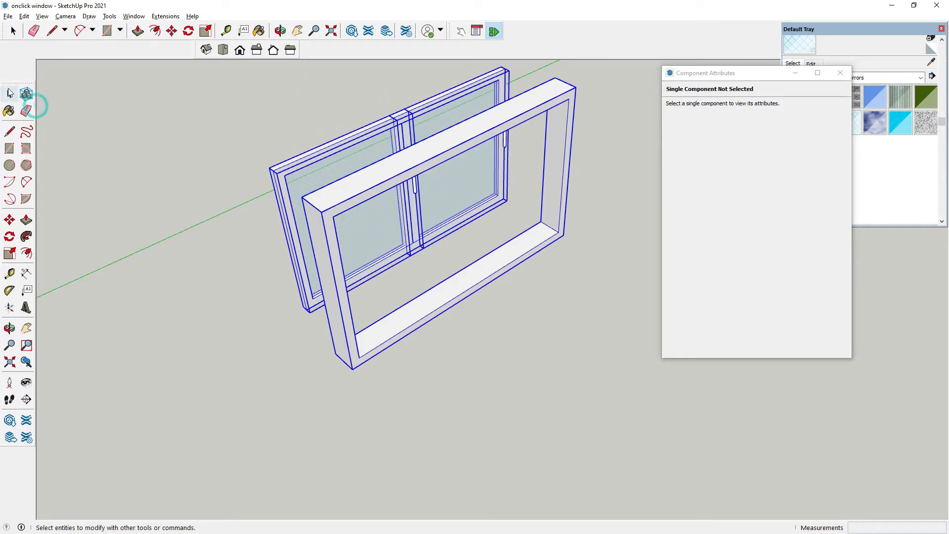
Examine the second, unanimated sliding window and the component attributes of its sash groups
scroll(231, 194, down, 3)
middle_drag(231, 195, 380, 190)
scroll(380, 190, down, 5)
middle_drag(427, 359, 459, 266)
scroll(499, 366, up, 5)
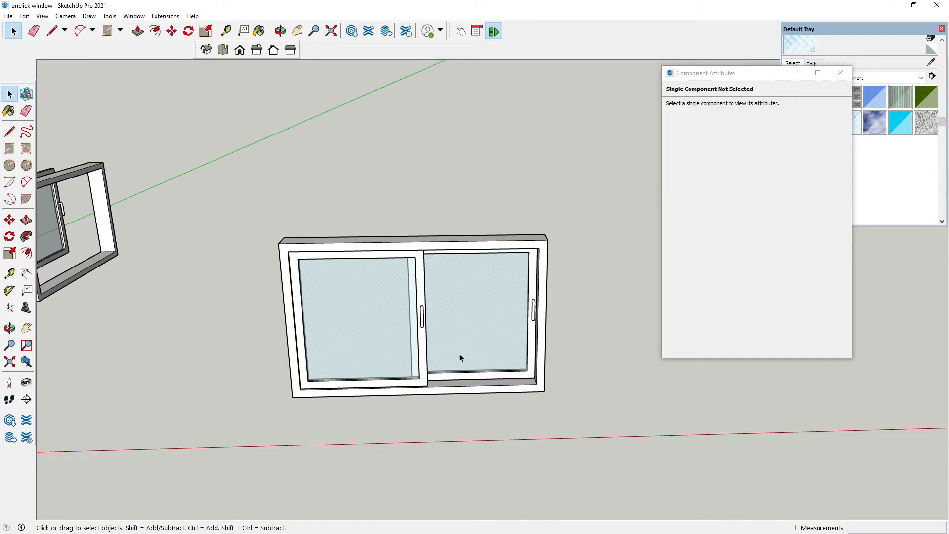
scroll(424, 301, down, 3)
middle_drag(425, 300, 408, 254)
scroll(431, 333, up, 3)
scroll(453, 286, down, 4)
scroll(449, 353, up, 3)
scroll(441, 332, up, 3)
click(367, 276)
click(511, 292)
scroll(442, 339, down, 3)
click(424, 289)
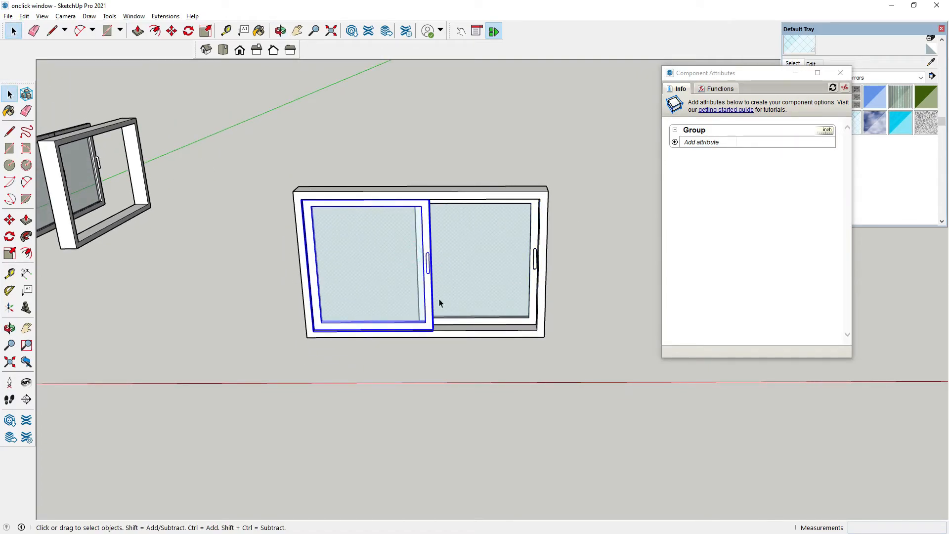
middle_drag(439, 300, 442, 182)
click(442, 182)
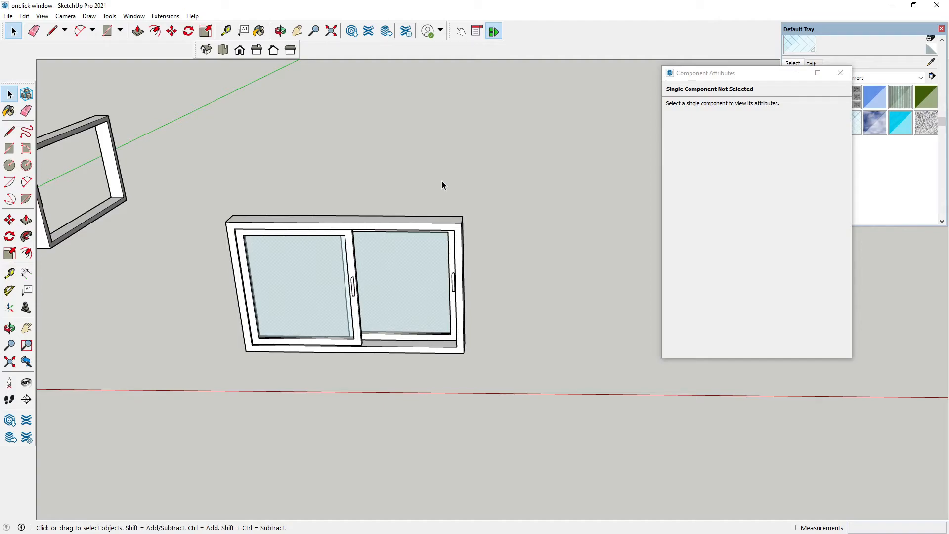
Combine the frame and both sash groups of the second window into one component with the default definition name
drag(201, 193, 573, 407)
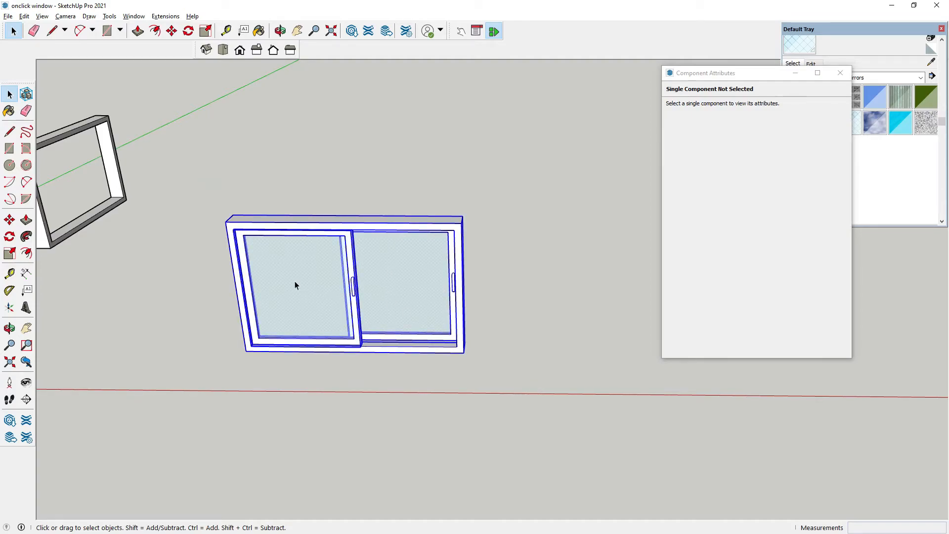
click(295, 281)
double_click(405, 278)
click(259, 179)
drag(188, 159, 563, 395)
right_click(399, 269)
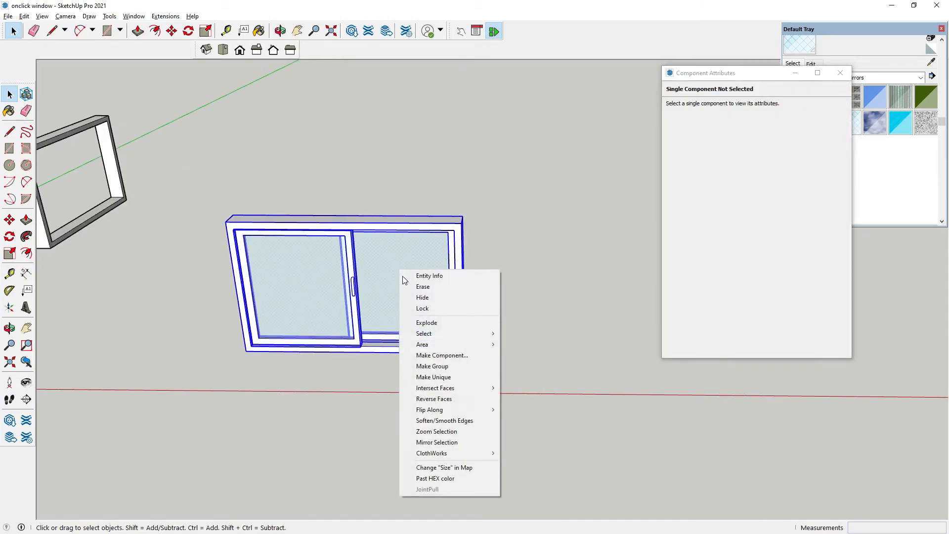
click(449, 354)
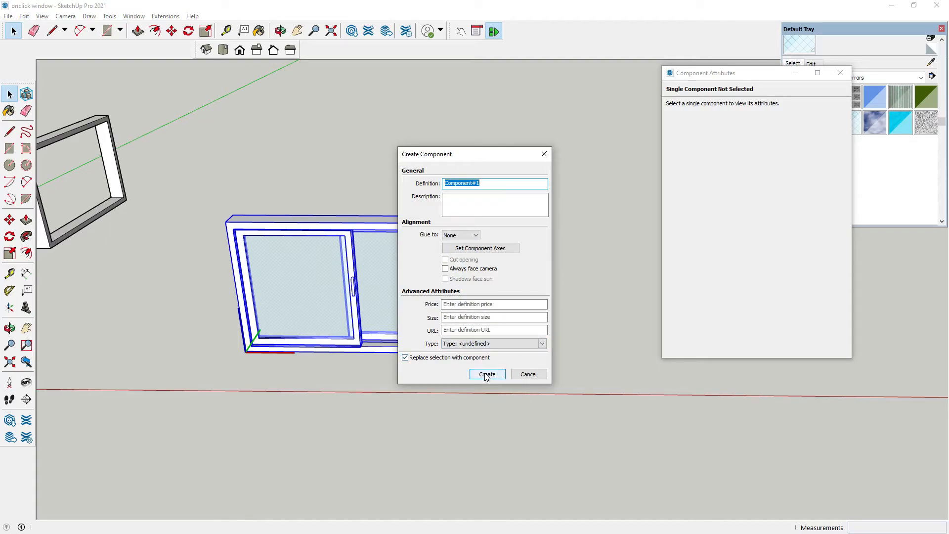
click(487, 374)
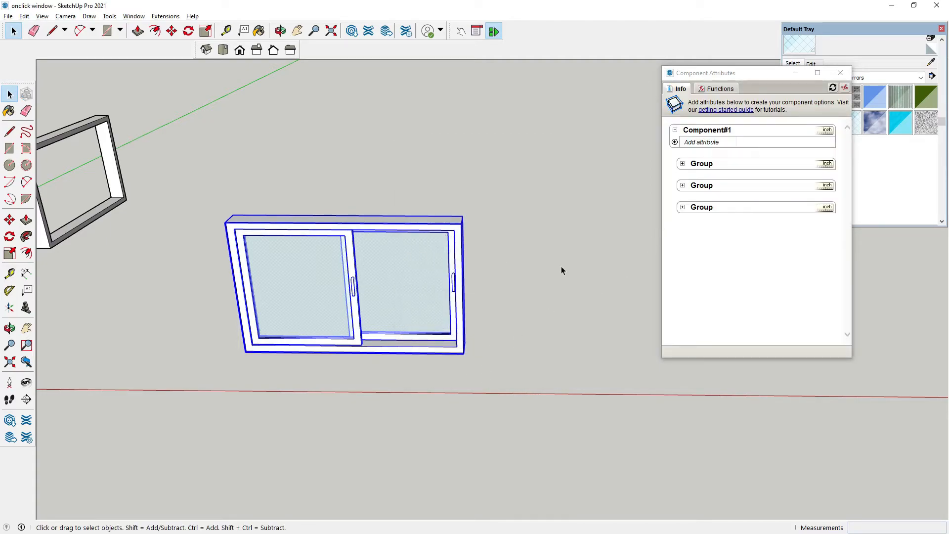
click(572, 314)
Change the window component's axes, placing the origin at the frame's inner lower-left corner with red along the width and green along the depth
right_click(391, 293)
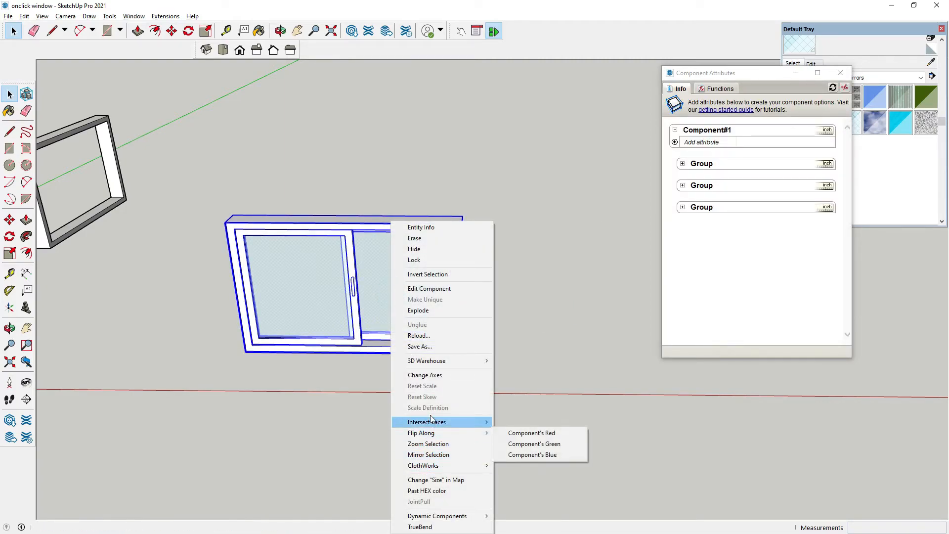
click(425, 376)
scroll(230, 313, up, 10)
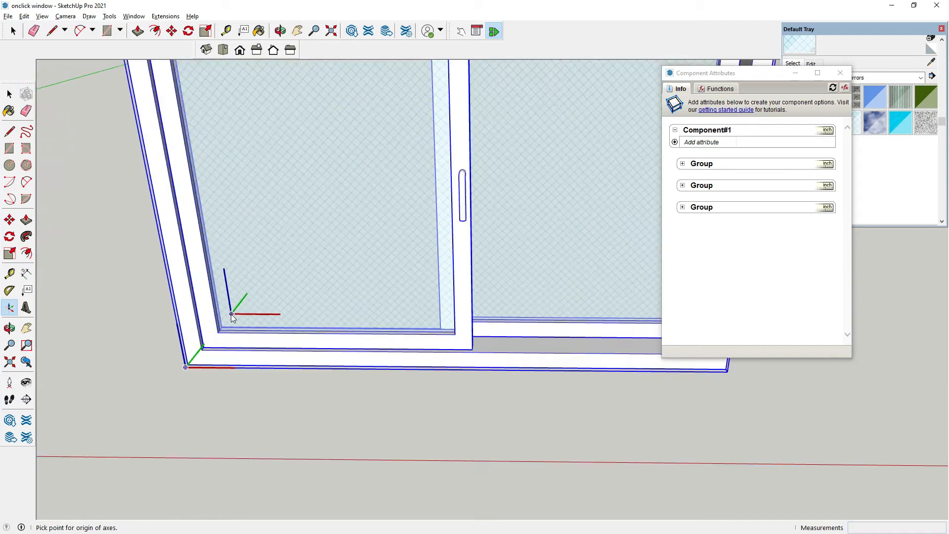
click(168, 384)
click(223, 385)
middle_drag(228, 370, 393, 146)
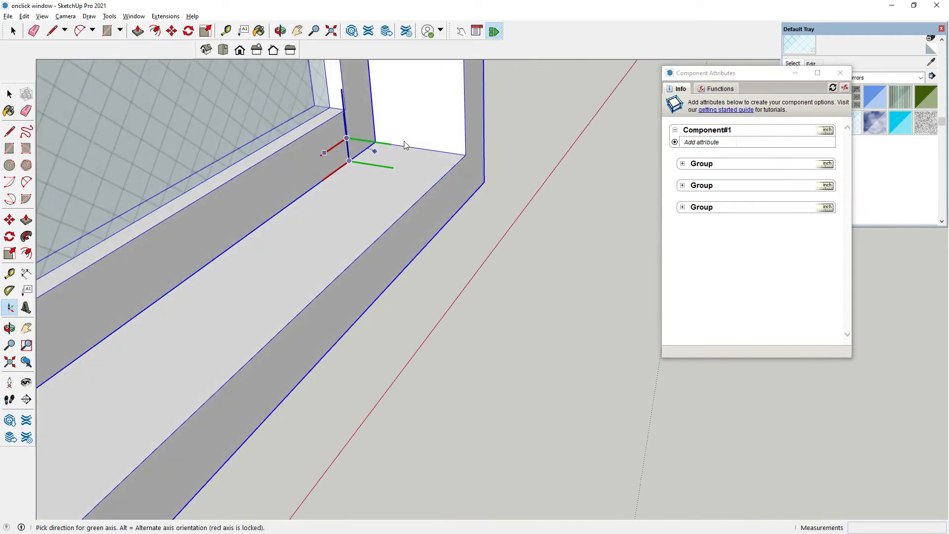
click(407, 147)
middle_drag(228, 258, 167, 282)
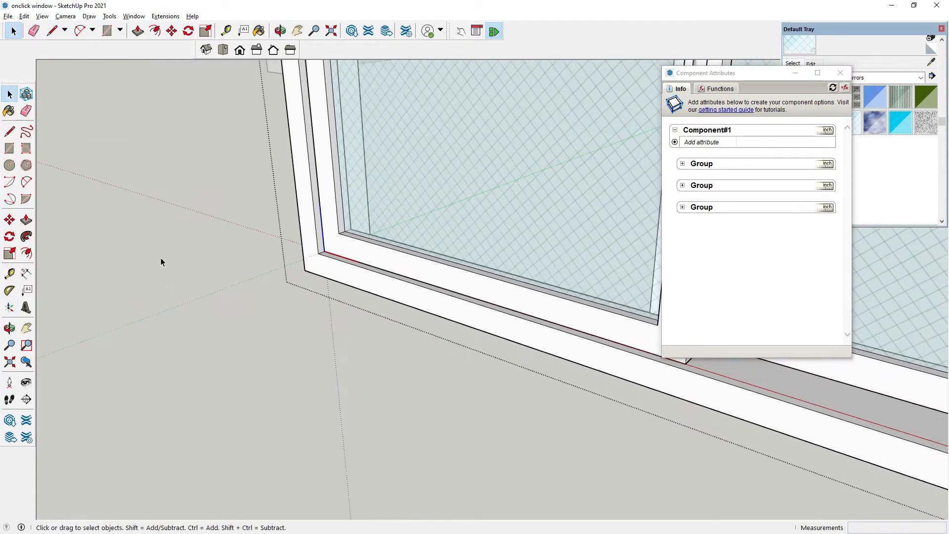
click(97, 167)
click(98, 169)
Convert the left sash group inside the window component into a component named 3
scroll(227, 326, down, 5)
middle_drag(245, 361, 393, 223)
scroll(303, 356, down, 2)
double_click(346, 230)
scroll(346, 230, up, 5)
click(346, 231)
right_click(342, 246)
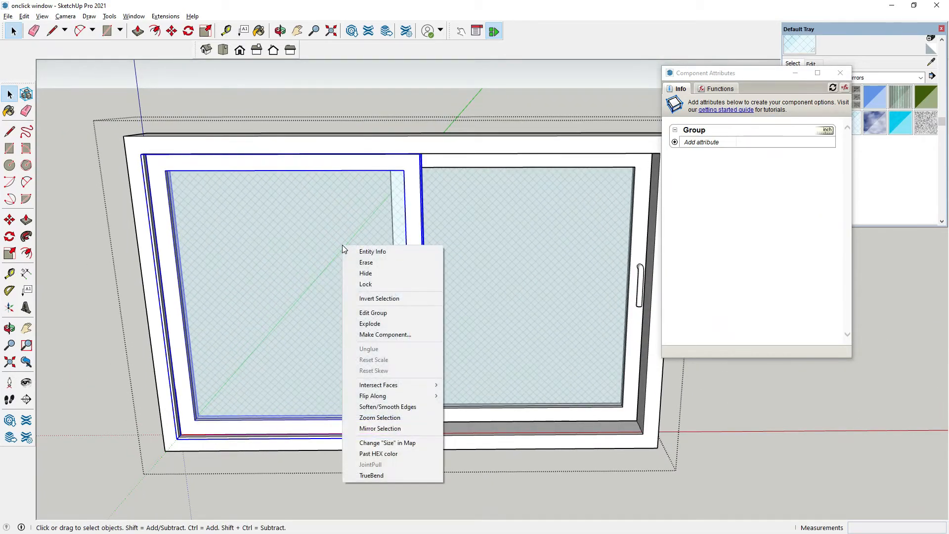
click(367, 334)
text(3)
click(487, 375)
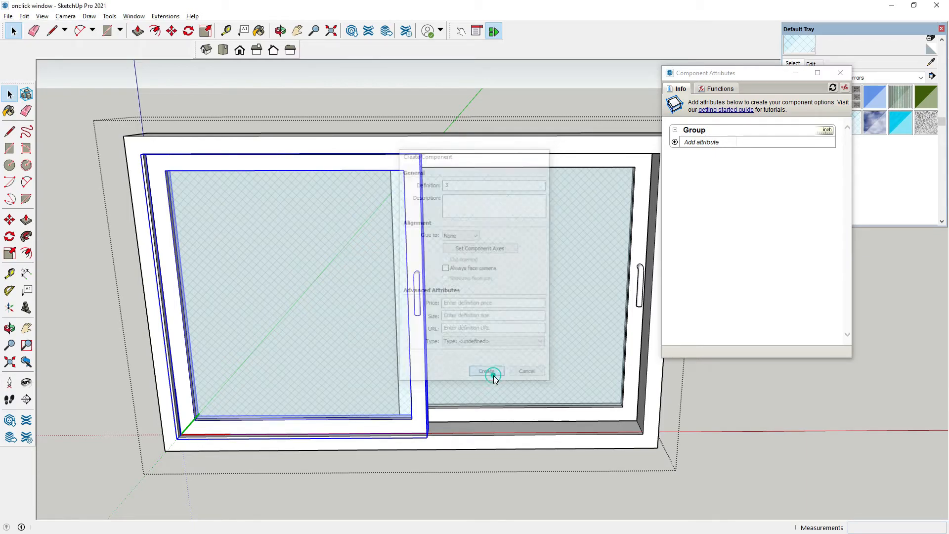
Convert the right sash group inside the window component into a component named 4
click(559, 244)
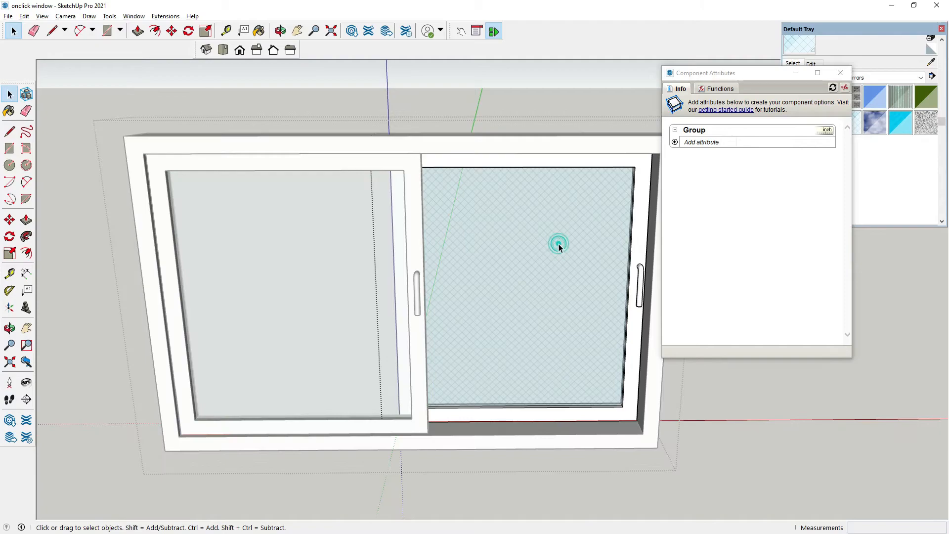
click(558, 240)
right_click(514, 213)
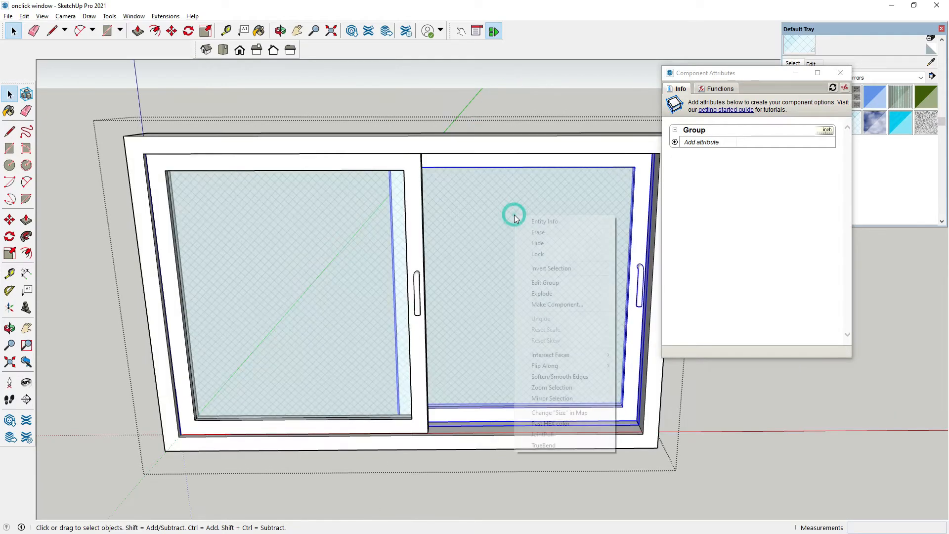
click(543, 304)
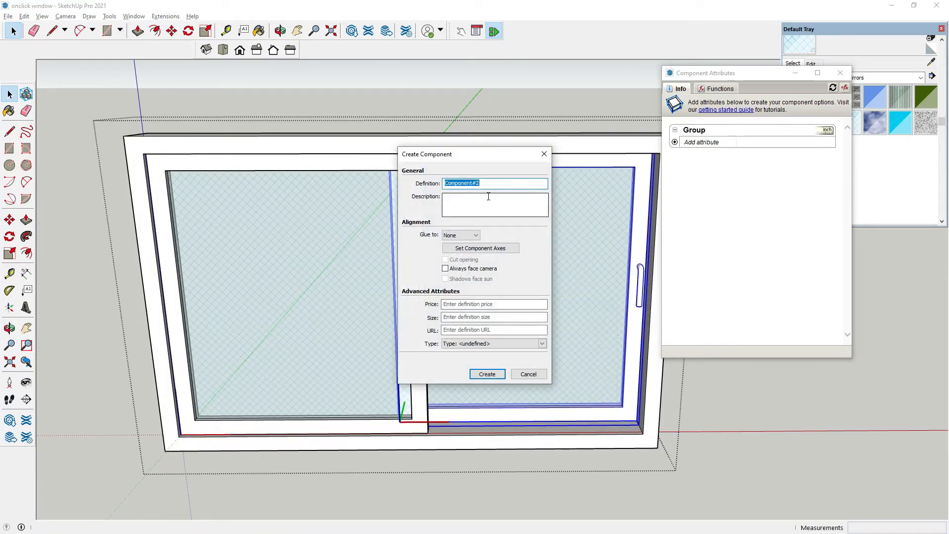
text(4)
click(487, 373)
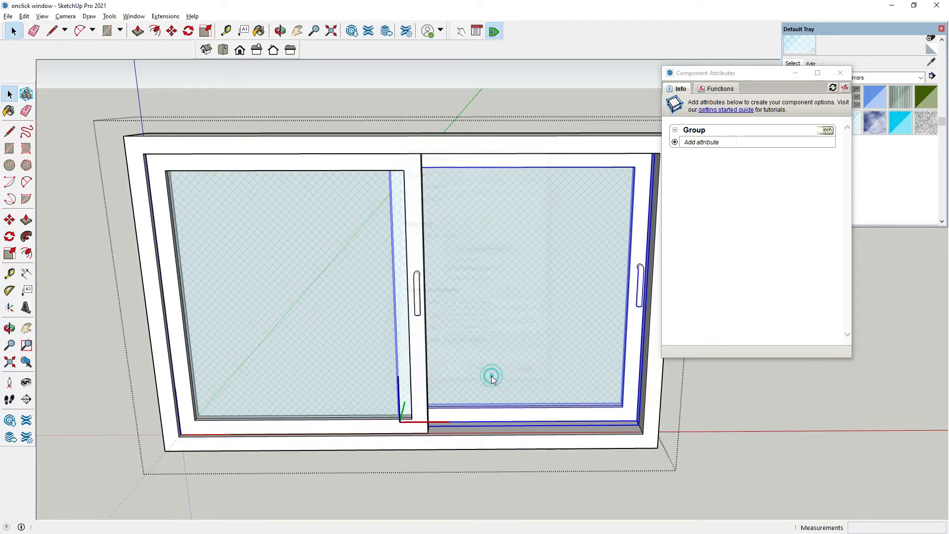
Add the position X and onClick attributes to the left sash component 3 inside the window component
scroll(492, 334, down, 3)
click(412, 317)
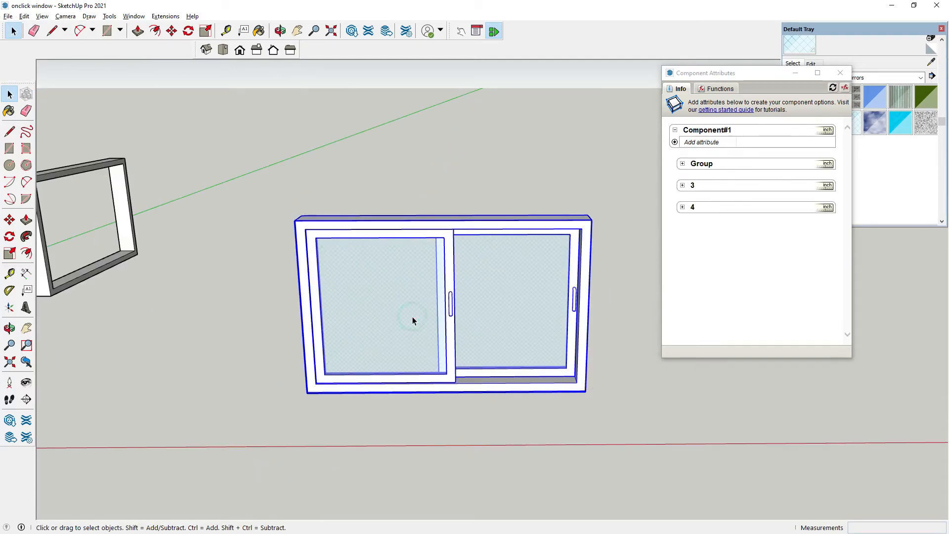
double_click(415, 302)
click(415, 300)
right_click(415, 301)
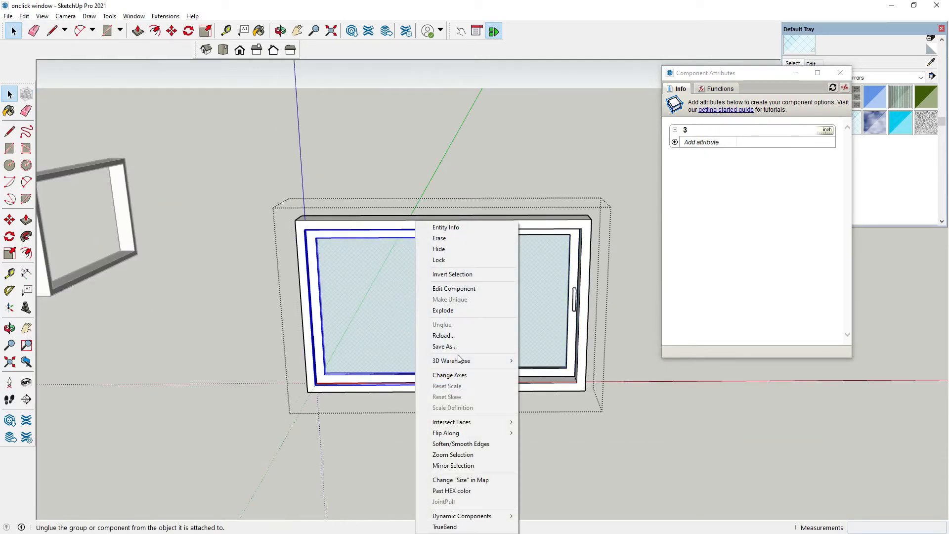
click(675, 142)
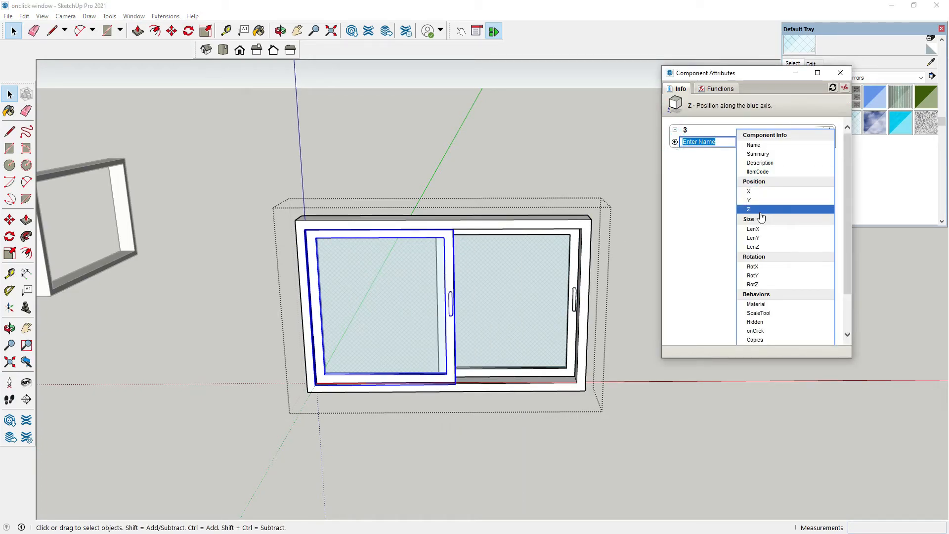
click(749, 192)
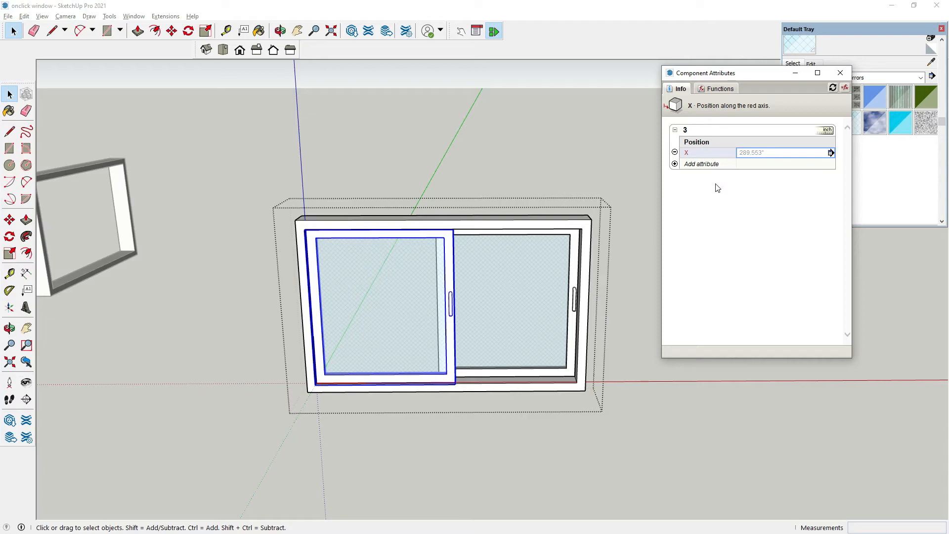
click(675, 164)
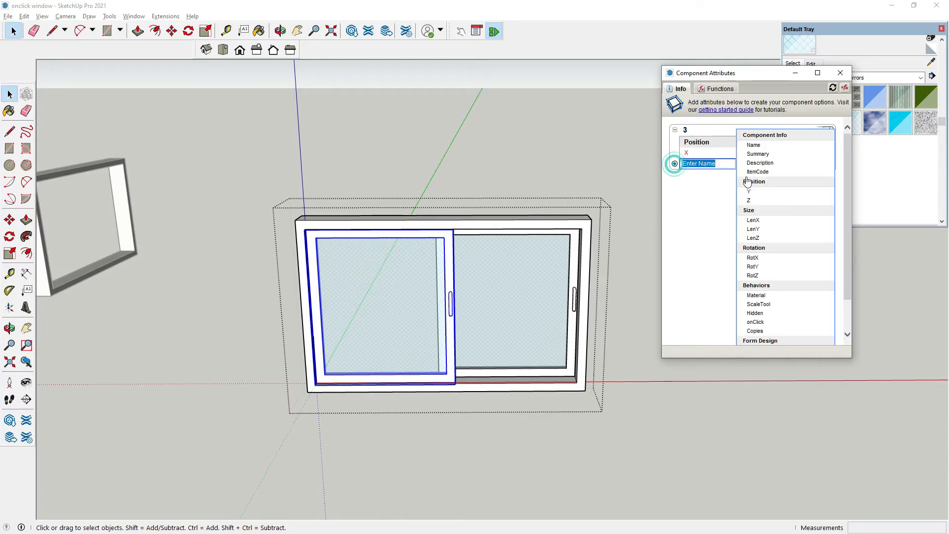
click(759, 323)
Start the left sash's onClick value with ANIMATESLOW("X",0, to animate along X from 0
click(745, 174)
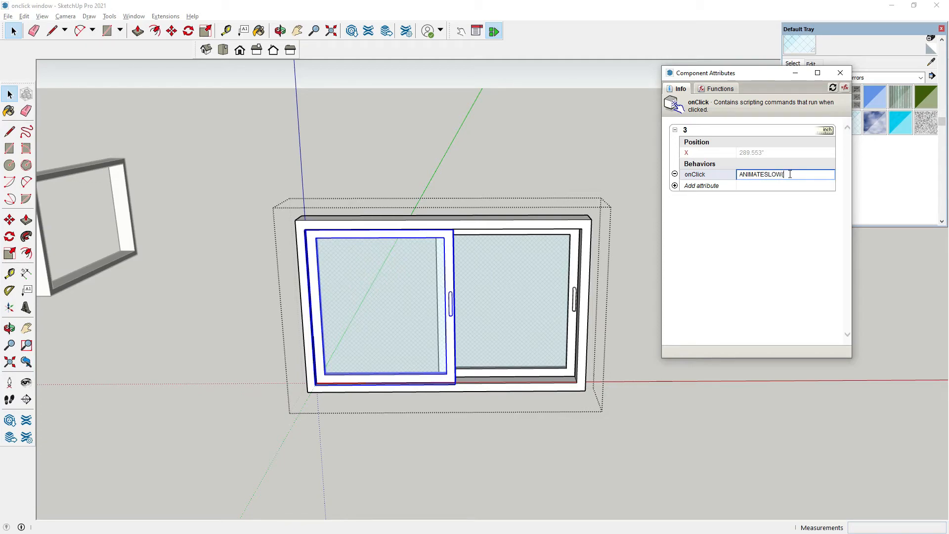
click(691, 156)
click(794, 174)
text(X",0,)
Check the left sash's sliding distance with a temporary line from its lower outer corner toward the frame's far side
click(9, 132)
middle_drag(368, 301, 403, 427)
scroll(428, 475, up, 3)
scroll(415, 460, up, 3)
click(401, 452)
scroll(643, 447, up, 2)
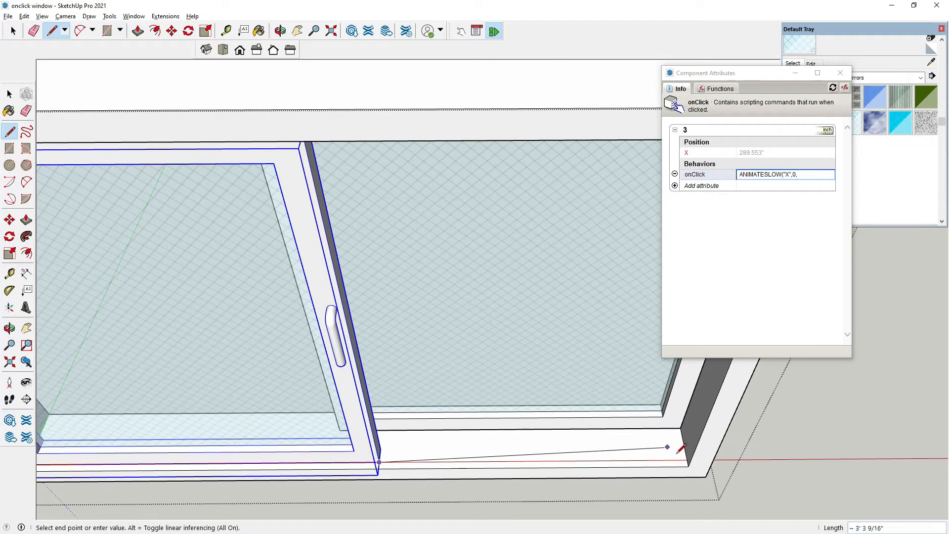
key(Escape)
click(9, 94)
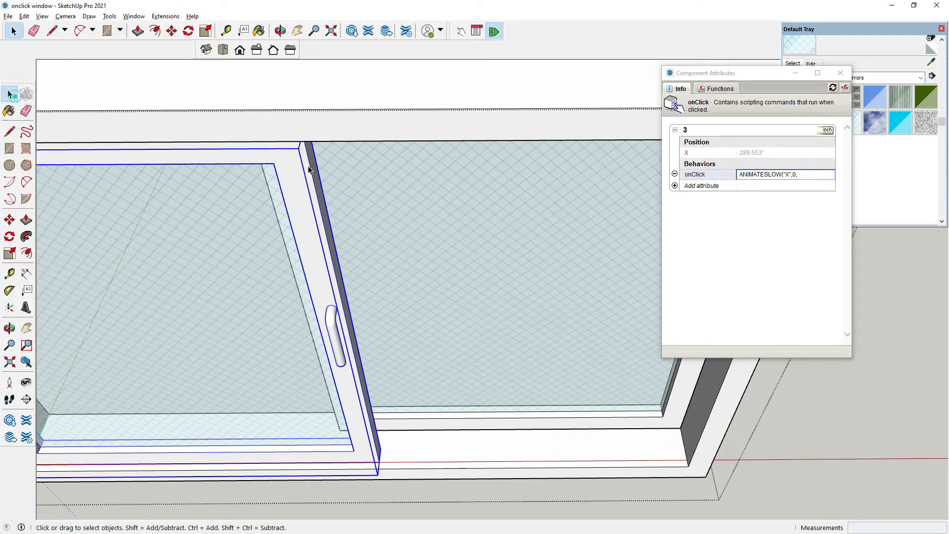
Complete the left sash's onClick value as ANIMATESLOW("X",0,42) and leave the window component
click(802, 174)
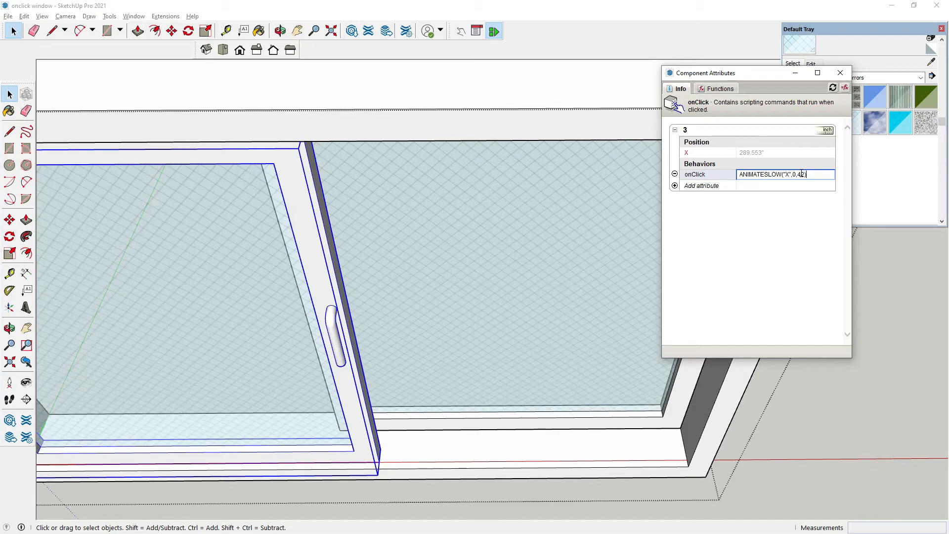
key(Return)
scroll(574, 265, down, 6)
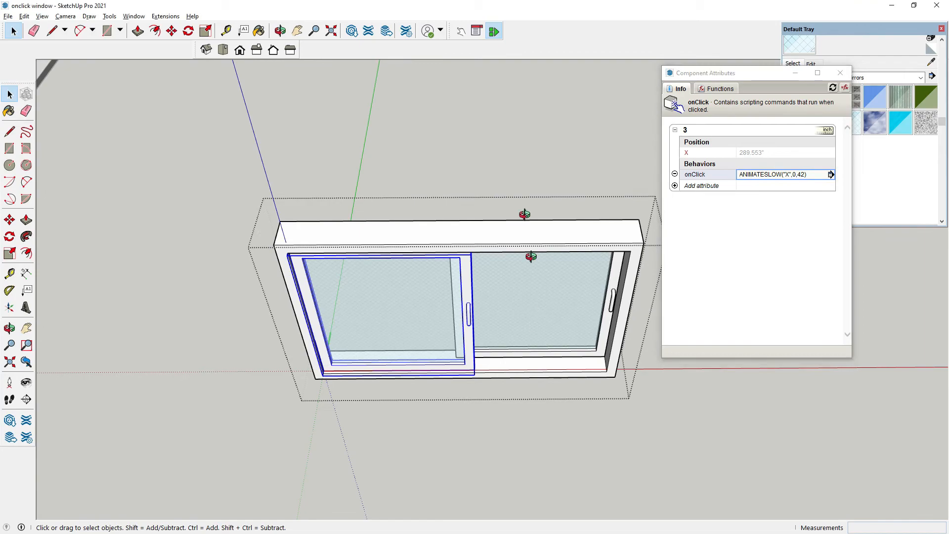
click(183, 290)
Test the left sash's animation by sliding it open and closed with the Interact tool
scroll(377, 368, down, 3)
middle_drag(376, 368, 385, 323)
click(460, 34)
click(415, 269)
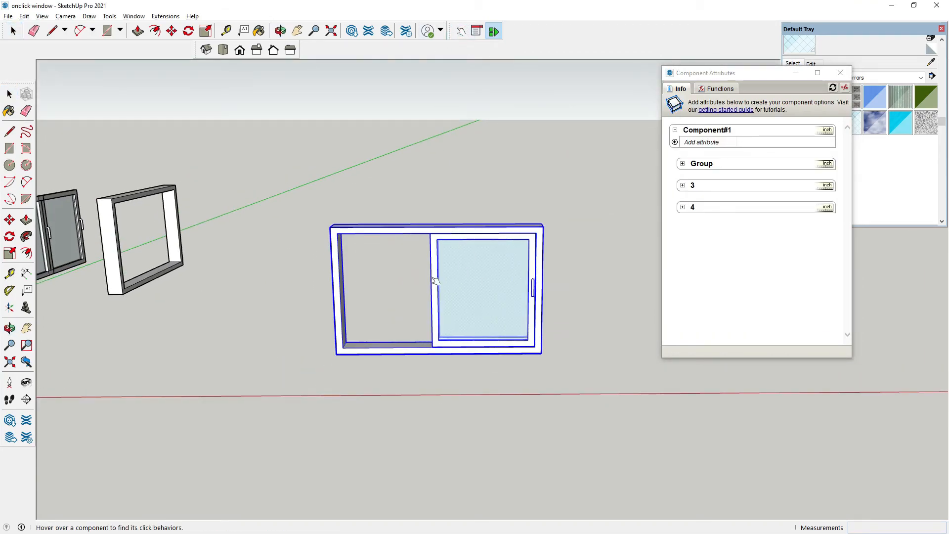
click(456, 281)
key(space)
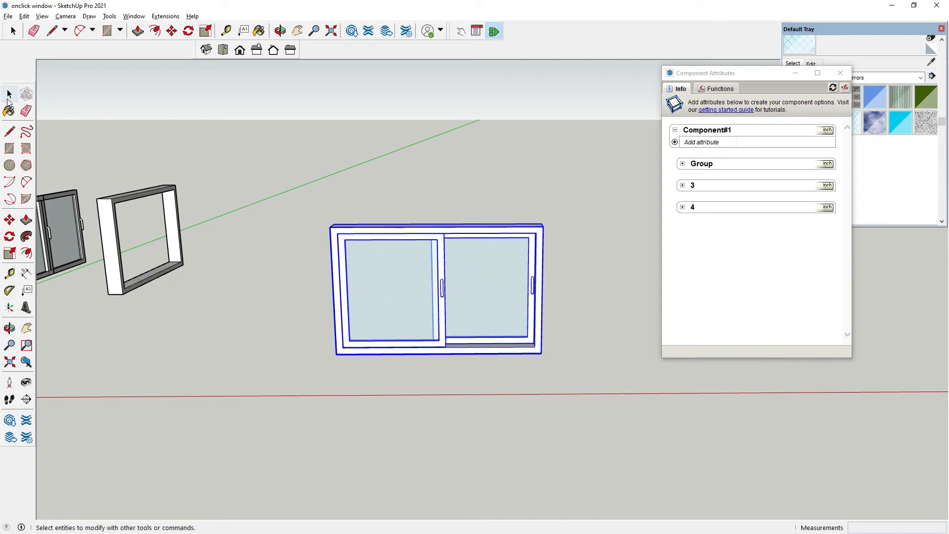
Add the position X and onClick attributes to the right sash component 4 inside the window component
click(271, 175)
middle_drag(272, 175, 488, 345)
click(488, 346)
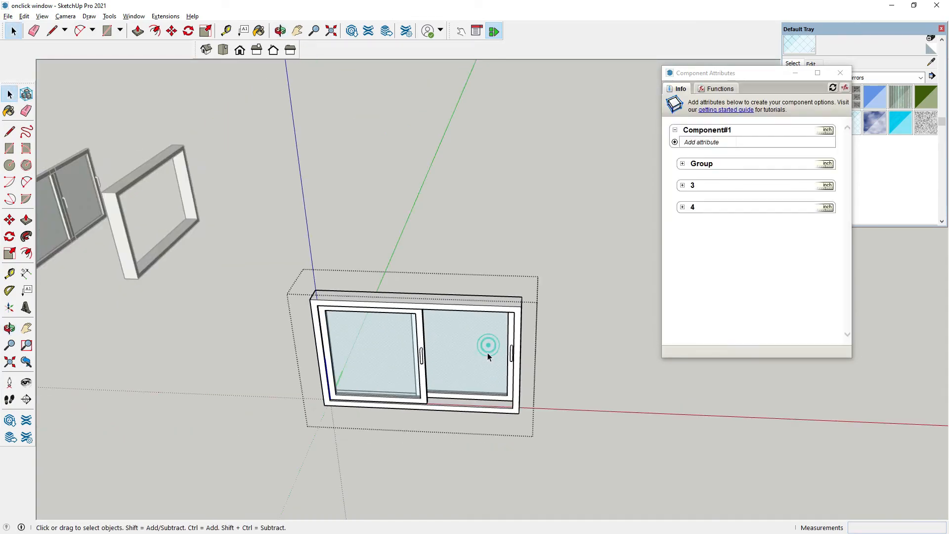
scroll(488, 353, up, 2)
scroll(480, 360, up, 1)
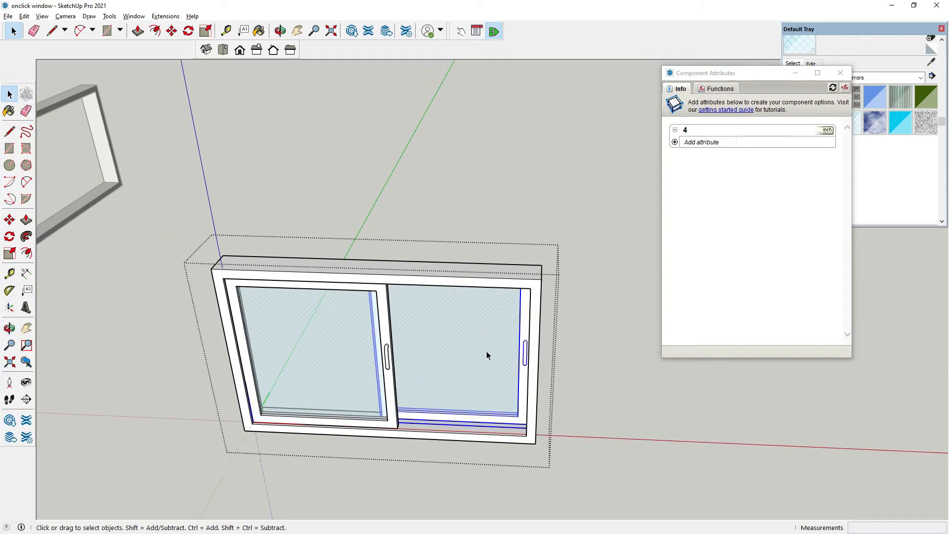
click(674, 143)
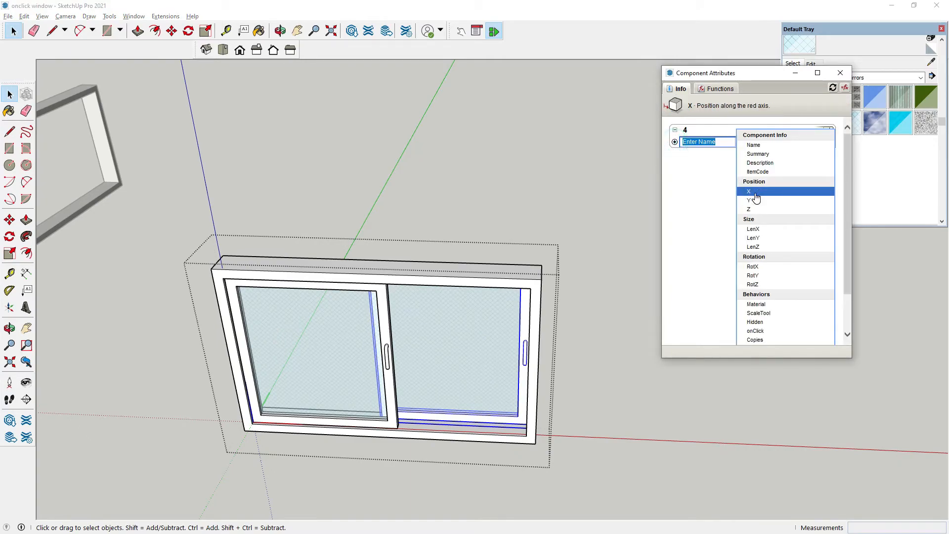
click(753, 193)
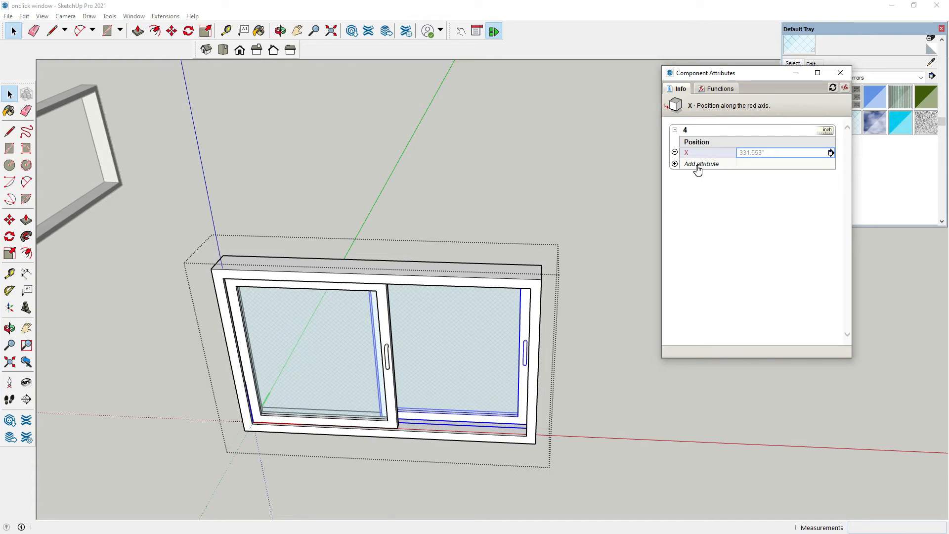
click(675, 164)
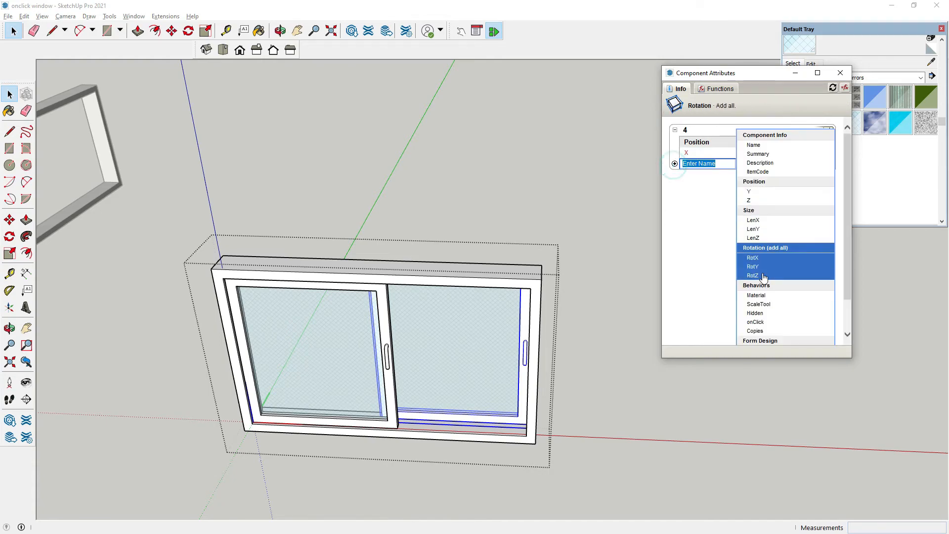
click(759, 321)
Set the right sash's onClick value to ANIMATESLOW("X",-42,0) and leave the window component
click(742, 176)
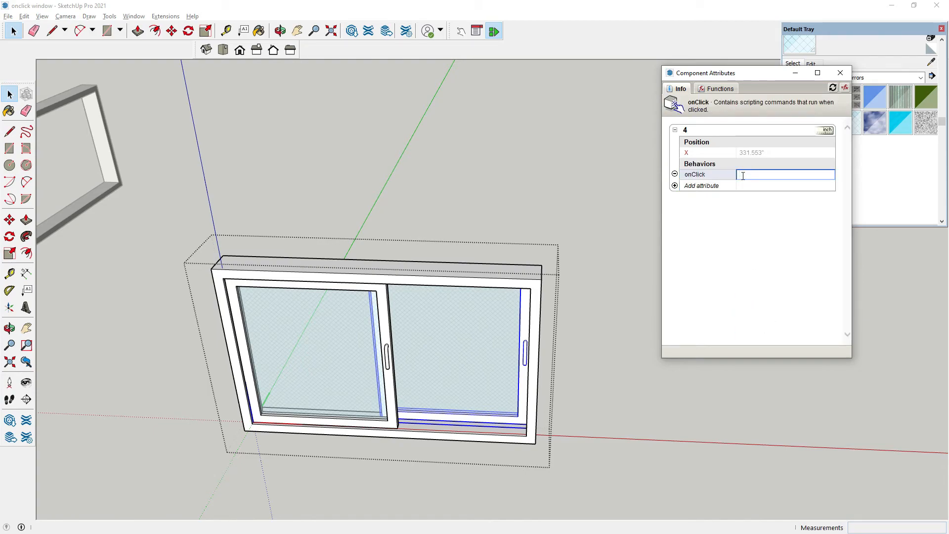
text(A)
text(X)
click(794, 173)
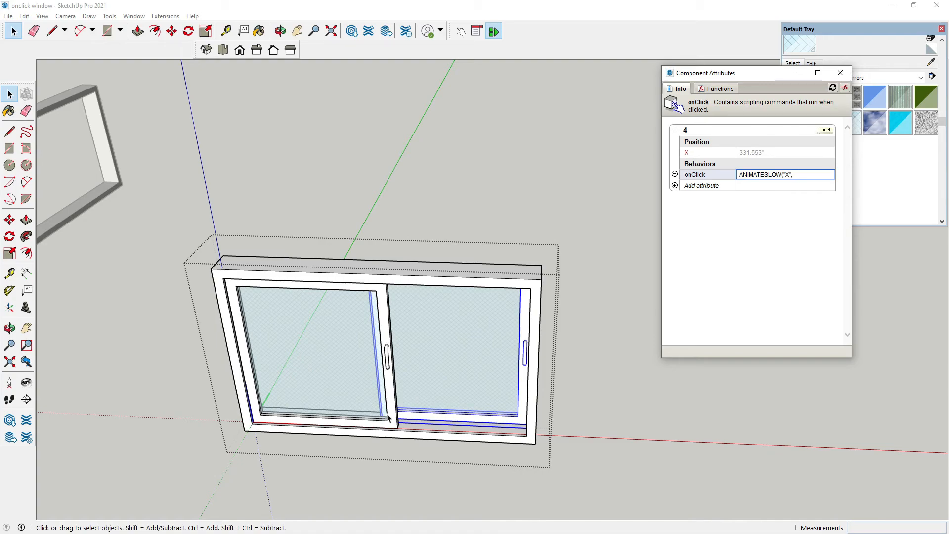
click(797, 175)
click(804, 250)
click(367, 121)
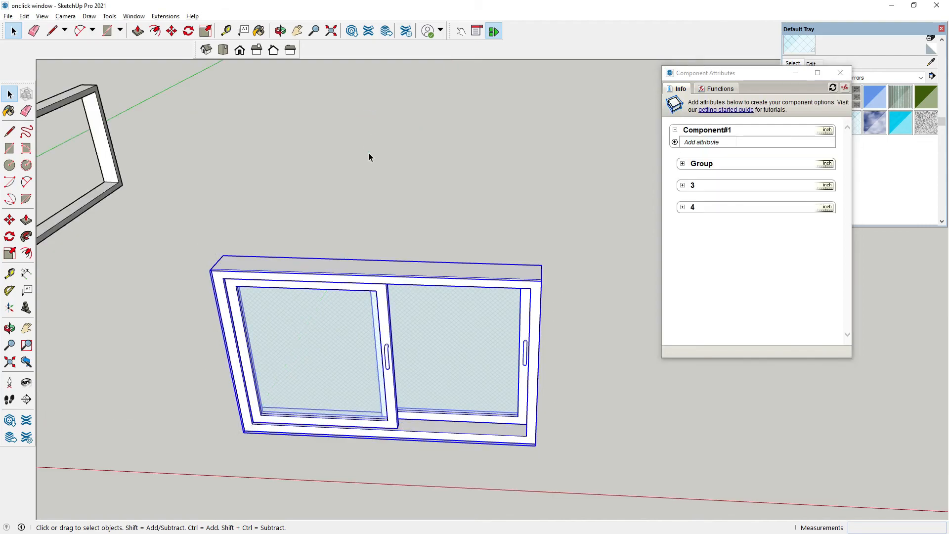
click(367, 153)
Test the right sash's slide animation in the frame with the Interact tool
click(460, 30)
click(442, 330)
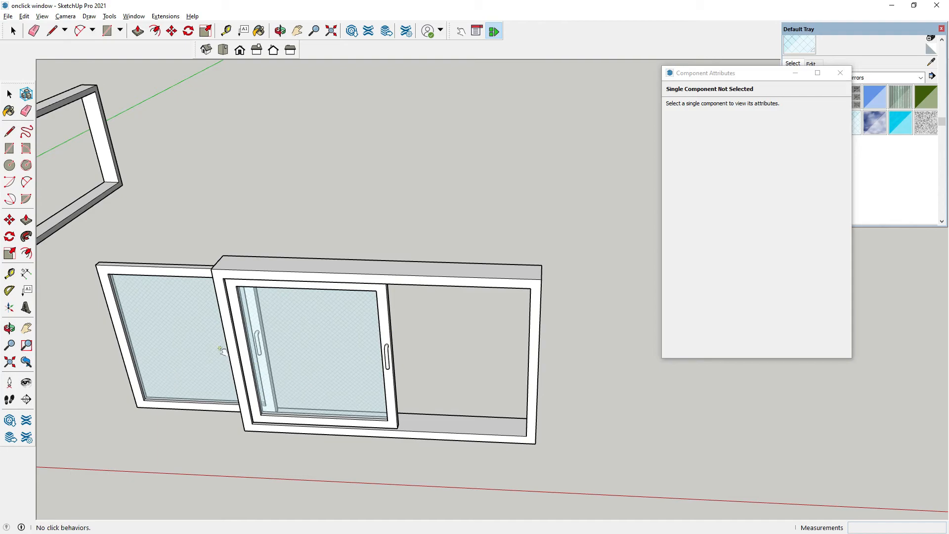
click(195, 344)
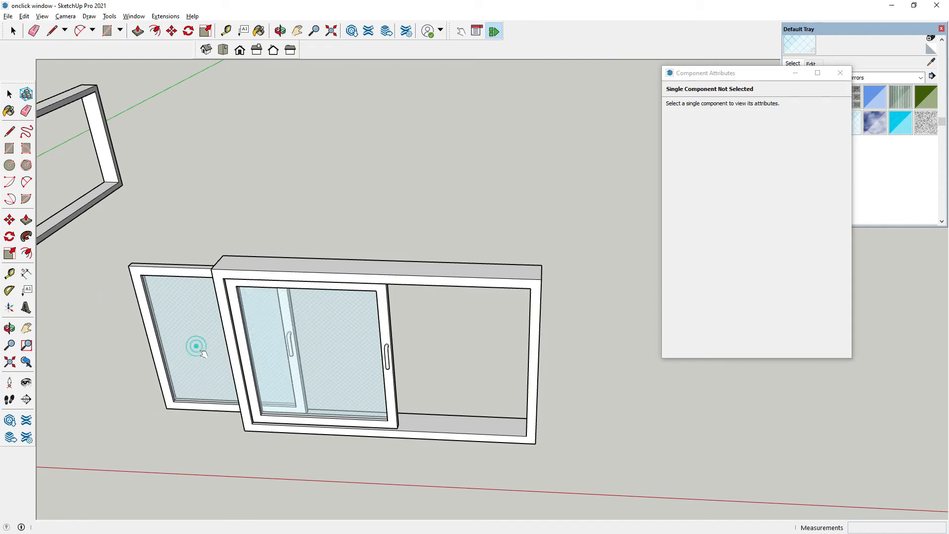
click(395, 332)
middle_drag(409, 368, 386, 354)
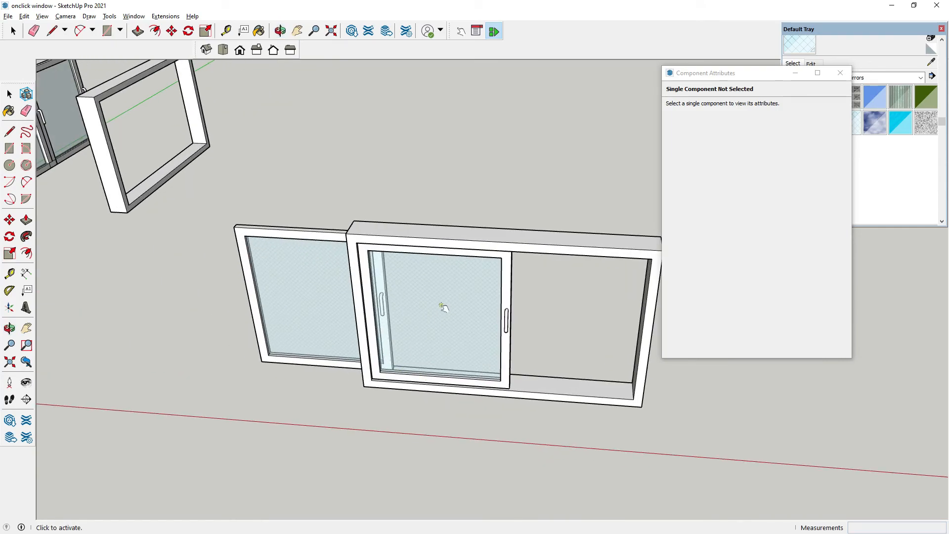
click(323, 300)
click(9, 94)
Set the onClick value of sash component 4 to ANIMATESLOW("X",42,0) and leave the window component
middle_drag(248, 341, 64, 366)
middle_drag(238, 346, 260, 159)
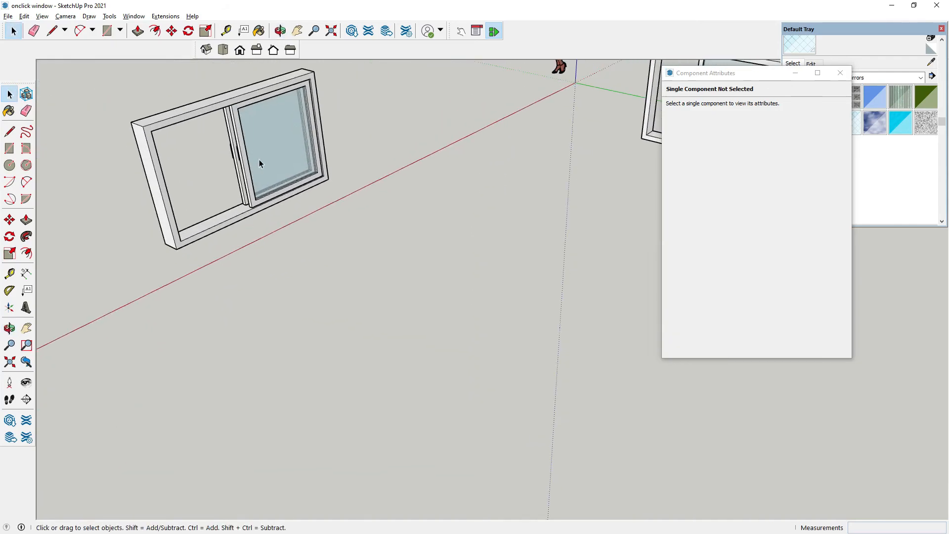
click(259, 159)
double_click(262, 170)
click(262, 175)
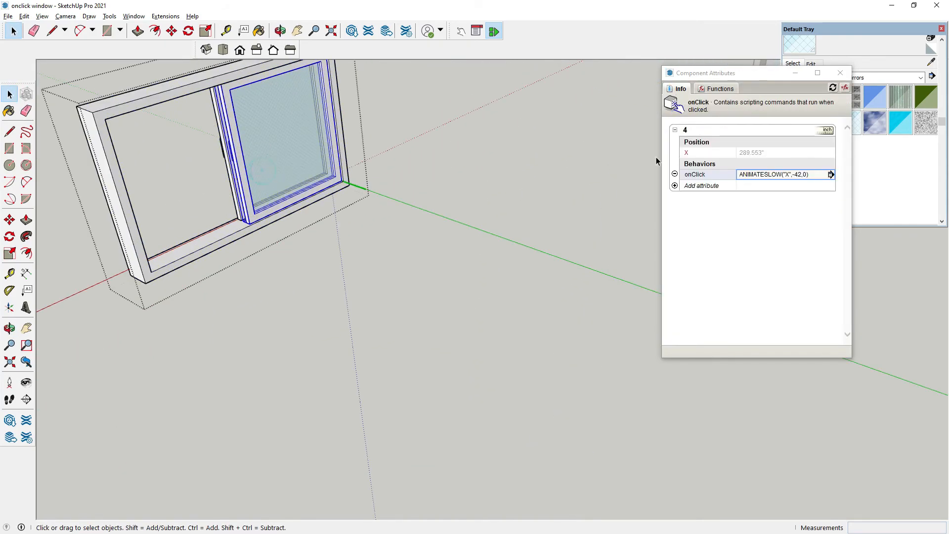
click(795, 174)
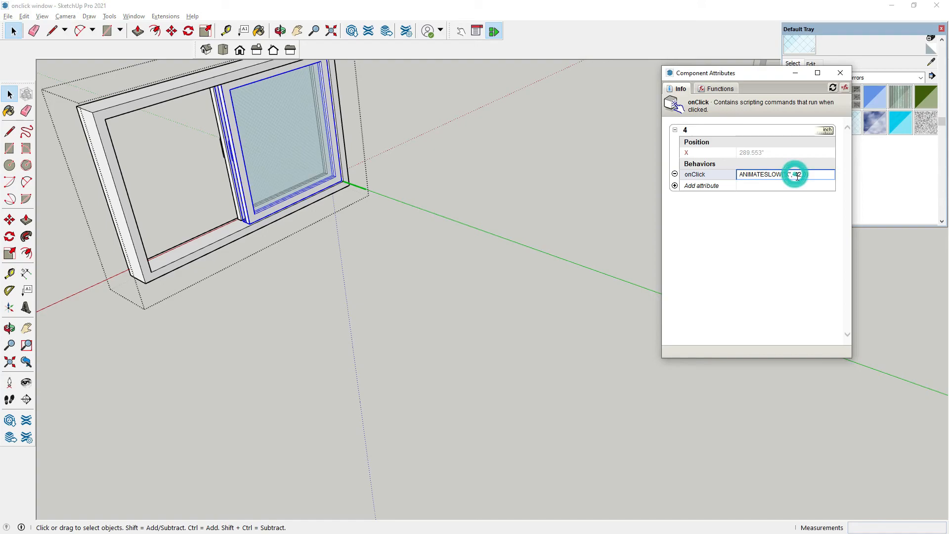
click(796, 174)
click(798, 175)
click(796, 174)
text(,0)
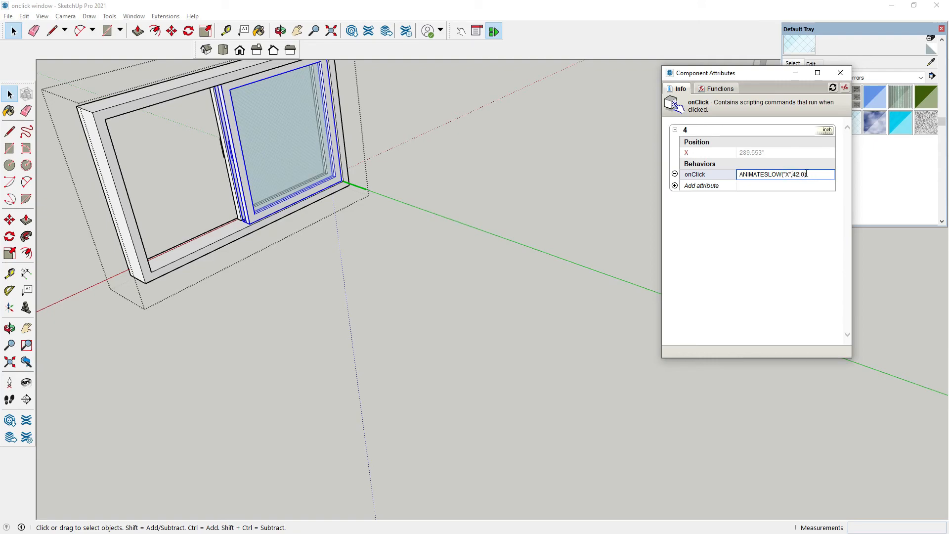
click(453, 127)
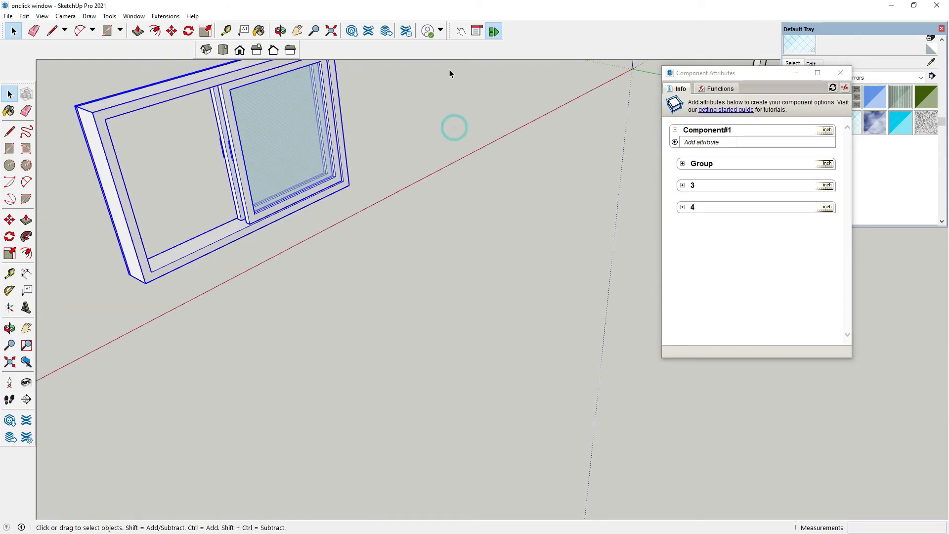
click(441, 95)
Test the slide animations of both sashes from the back and front of the window with the Interact tool
click(460, 31)
click(271, 155)
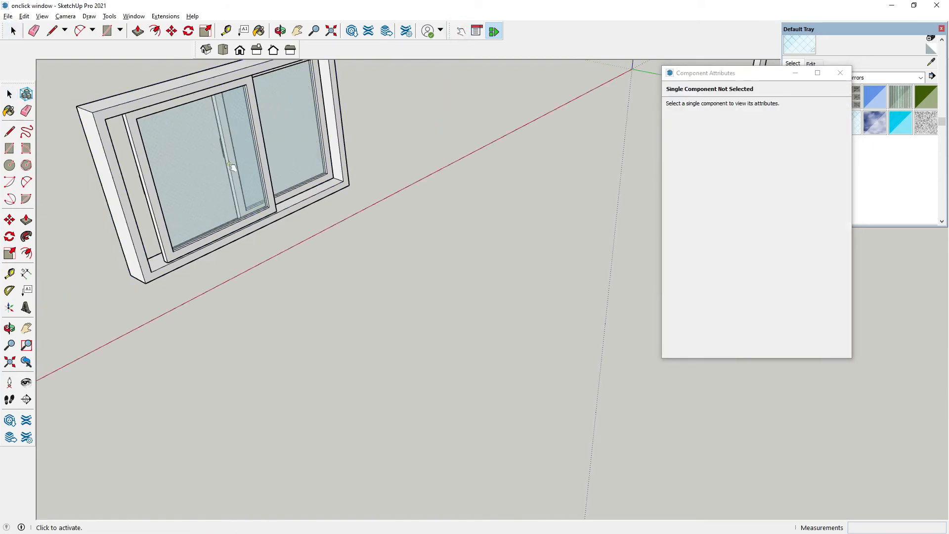
click(216, 166)
click(265, 149)
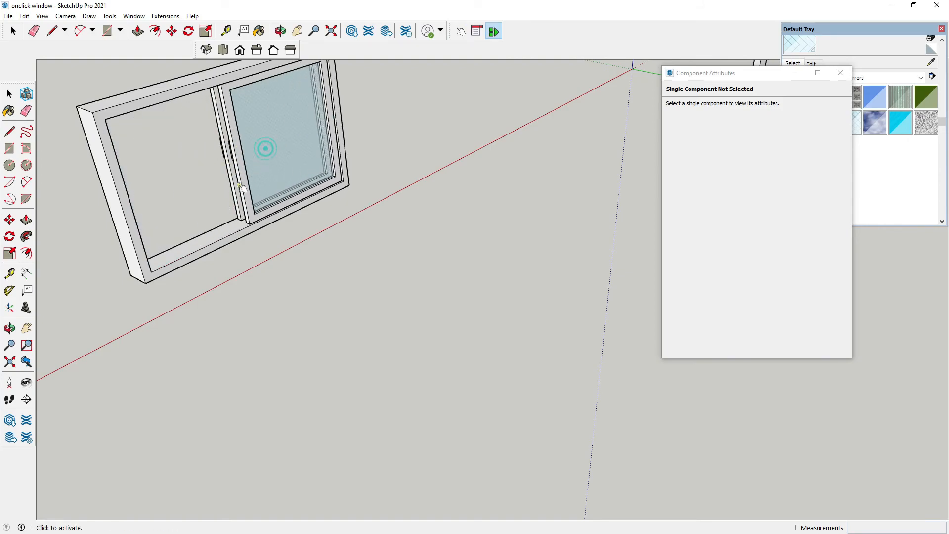
scroll(201, 320, down, 3)
middle_drag(201, 322, 740, 290)
scroll(158, 310, down, 3)
middle_drag(158, 311, 475, 271)
scroll(455, 268, up, 3)
click(455, 269)
click(510, 251)
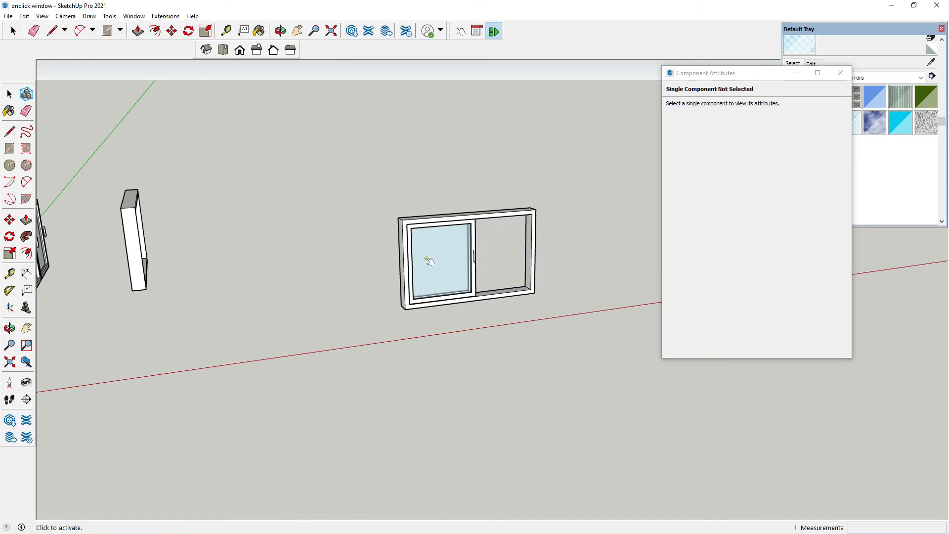
click(428, 260)
key(space)
Move the whole window component about 23' 10" farther back in the model
middle_drag(181, 128, 331, 280)
click(430, 254)
key(m)
click(381, 344)
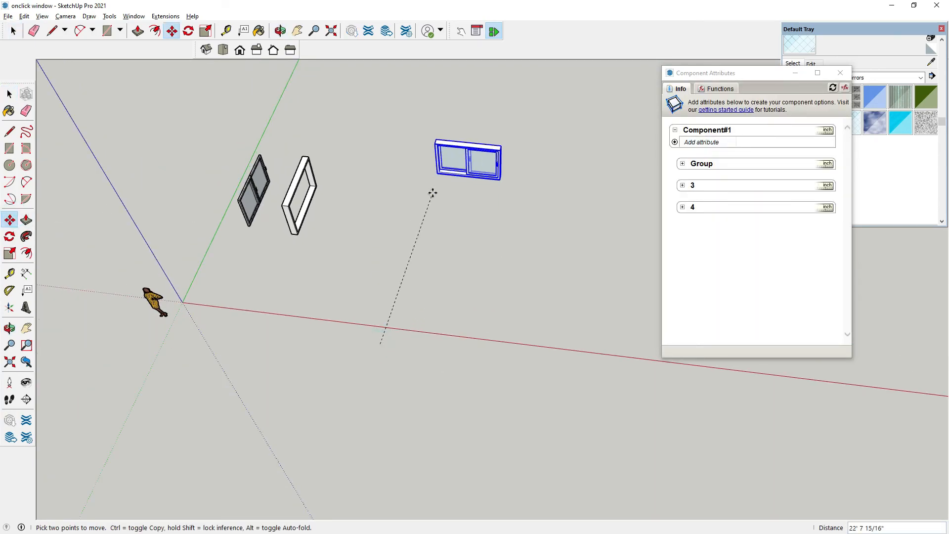
click(423, 182)
click(10, 94)
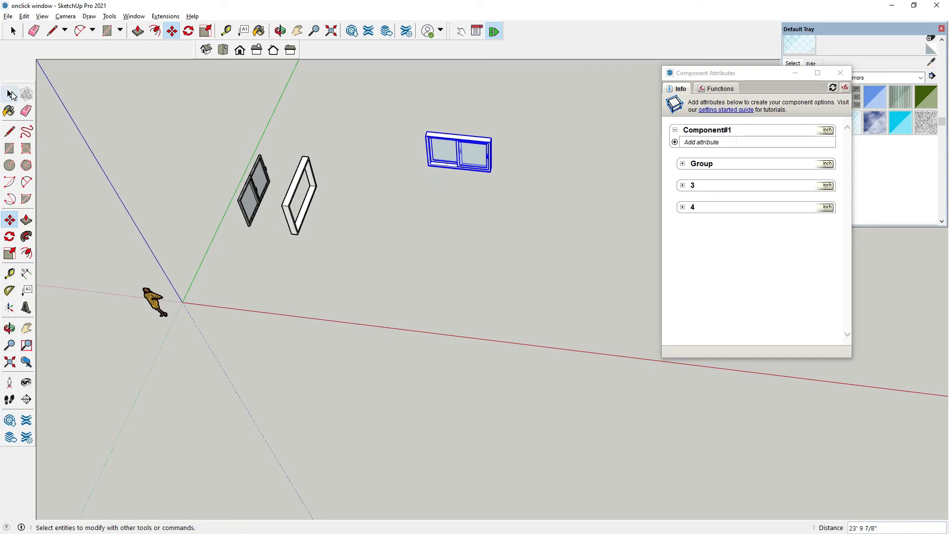
click(12, 92)
click(199, 100)
Test both sashes' slide animations at the window's new location with the Interact tool
middle_drag(387, 304, 449, 168)
scroll(449, 167, up, 2)
click(461, 30)
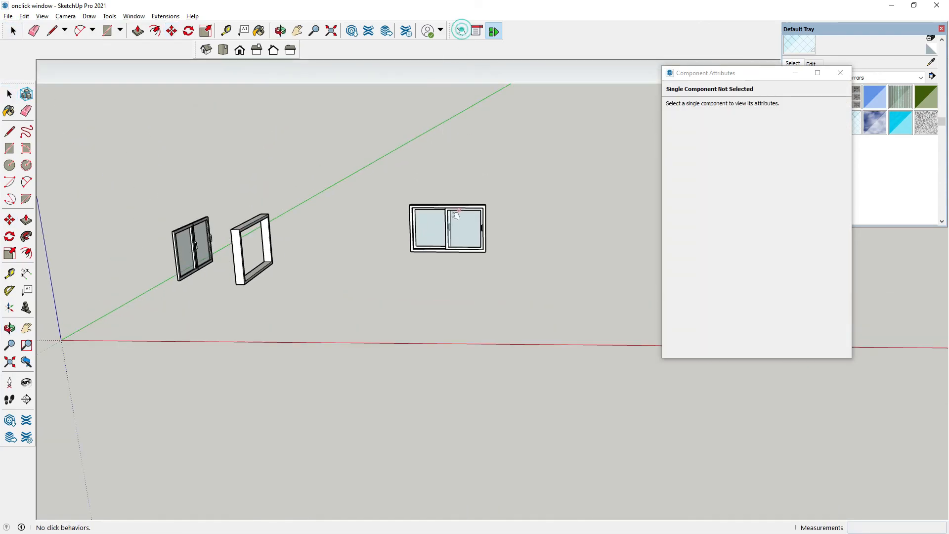
click(441, 234)
scroll(458, 232, up, 3)
click(460, 229)
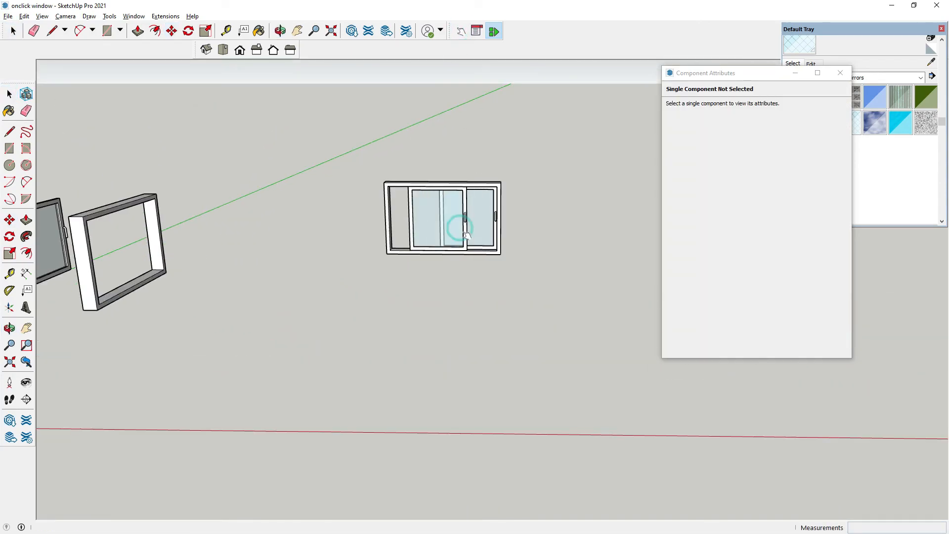
Rotate the whole window component around the vertical axis until its frame runs parallel to the green axis
click(9, 94)
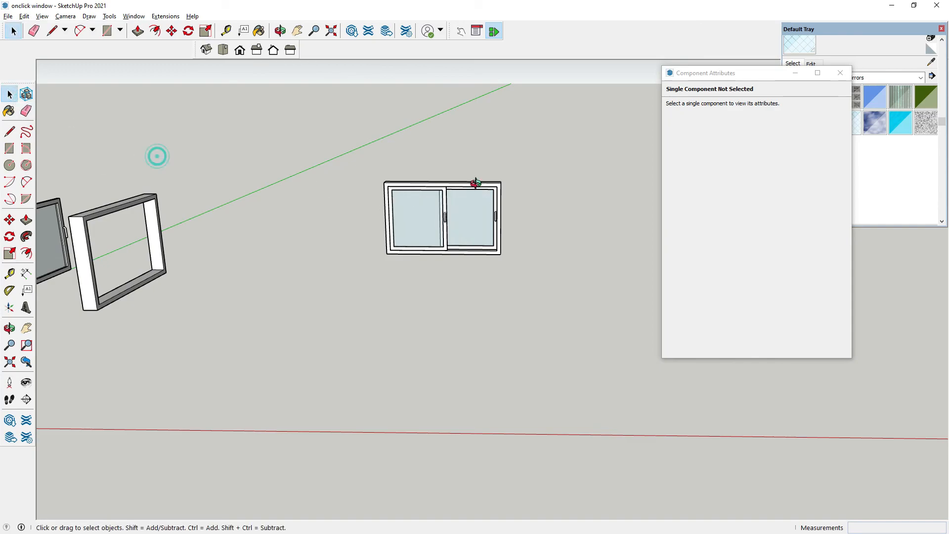
middle_drag(475, 184, 448, 230)
click(448, 199)
scroll(405, 438, down, 2)
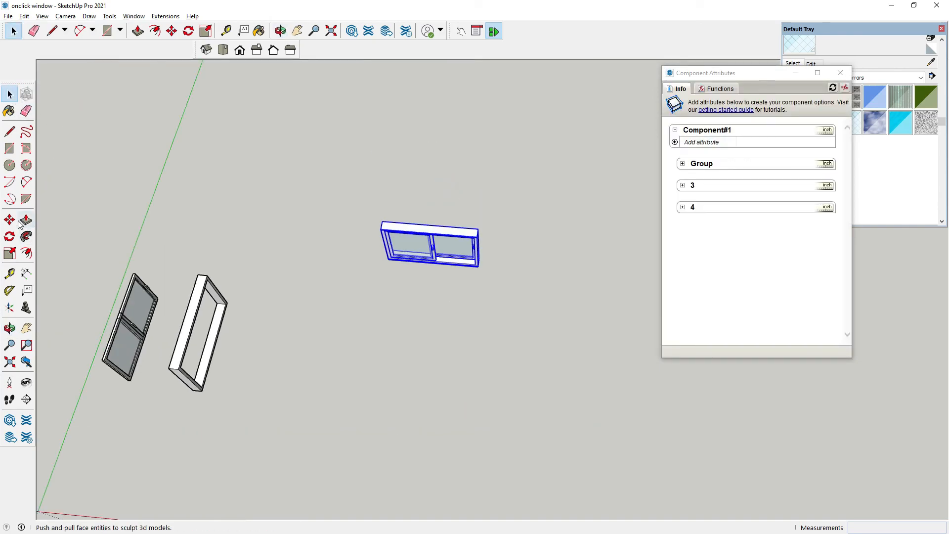
click(9, 236)
click(366, 325)
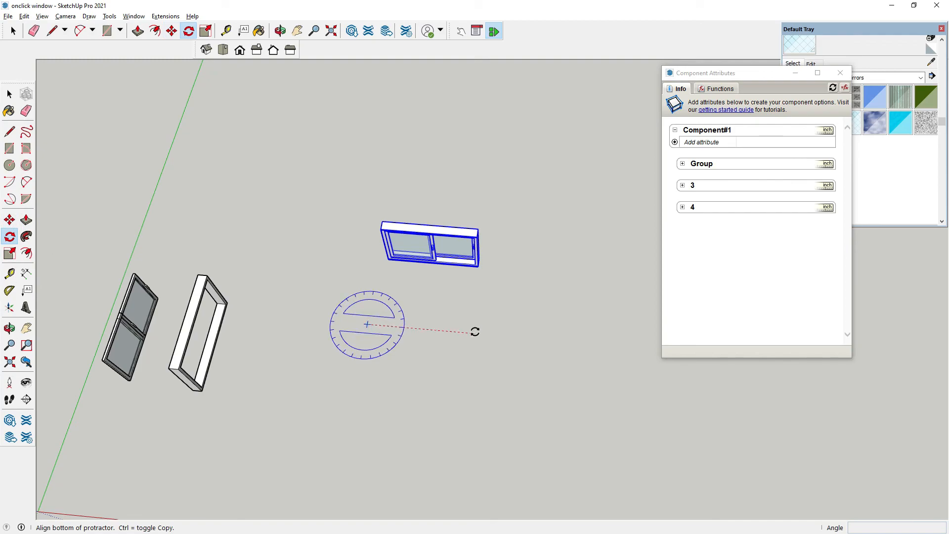
click(476, 333)
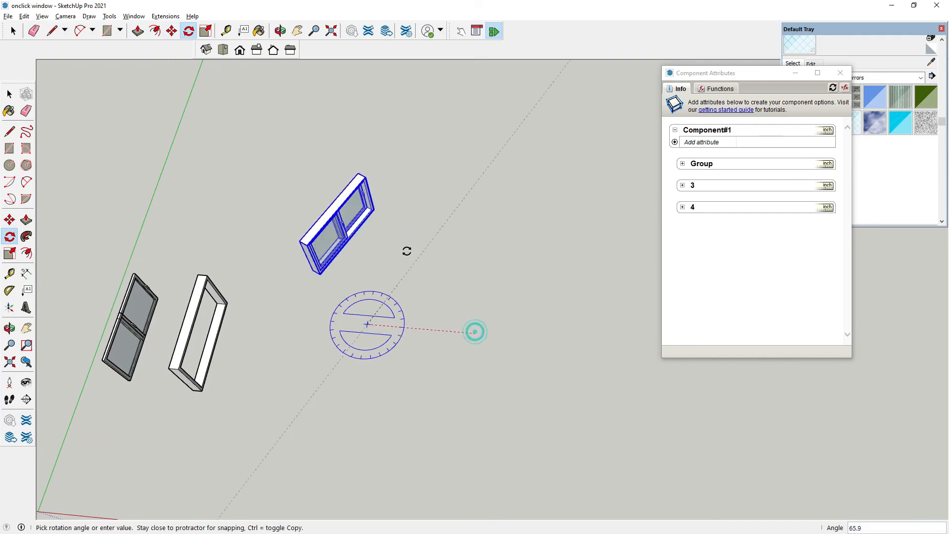
click(378, 245)
middle_drag(588, 434, 435, 341)
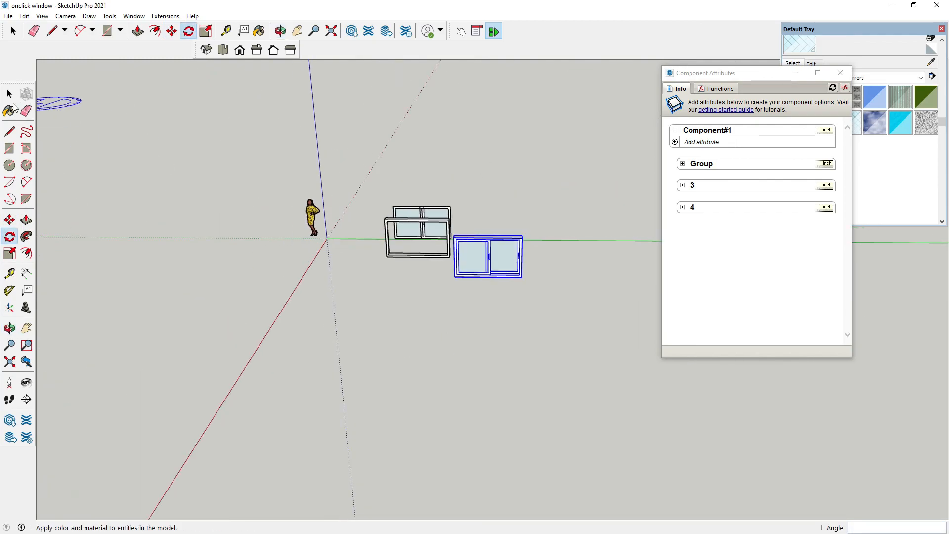
Test the sash slide animation on the rotated window and examine the sash's position within its frame
click(9, 94)
scroll(462, 252, up, 4)
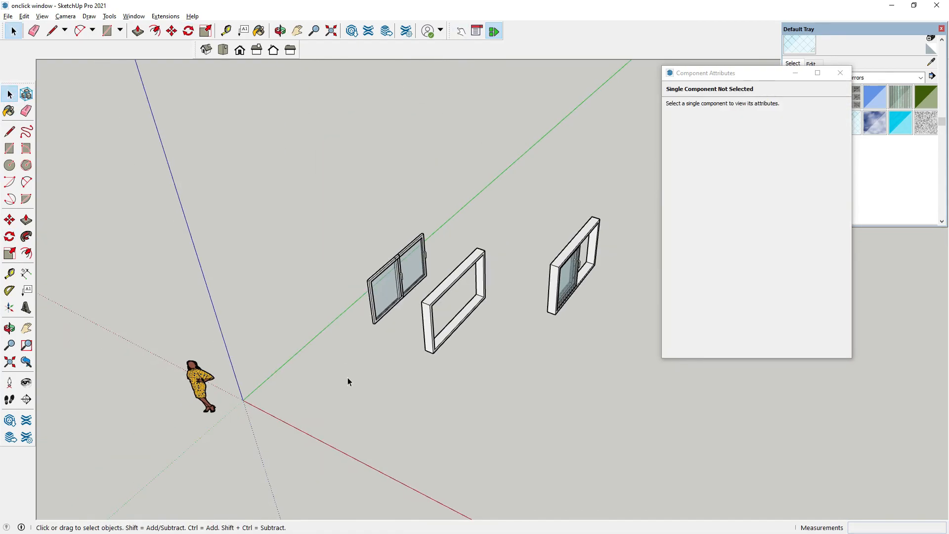
middle_drag(348, 379, 225, 262)
scroll(558, 324, up, 4)
middle_drag(563, 323, 476, 375)
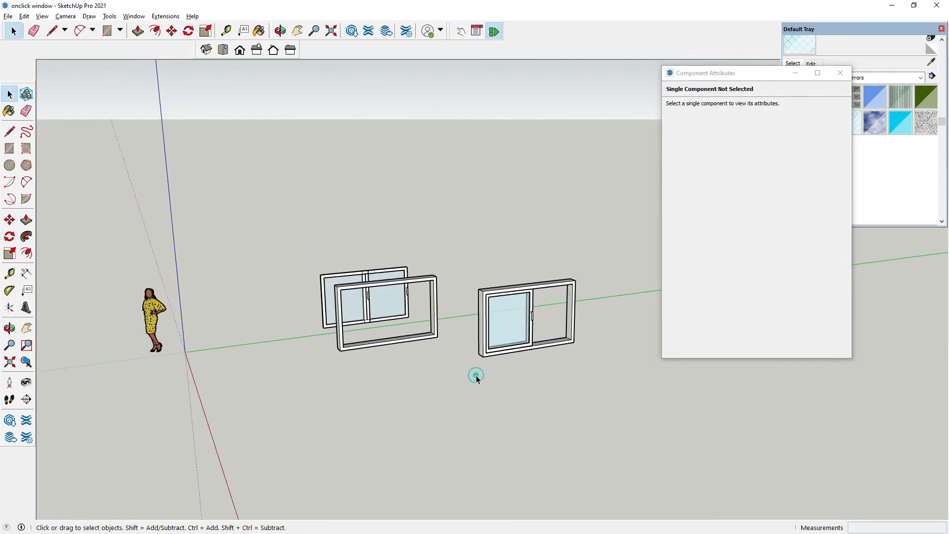